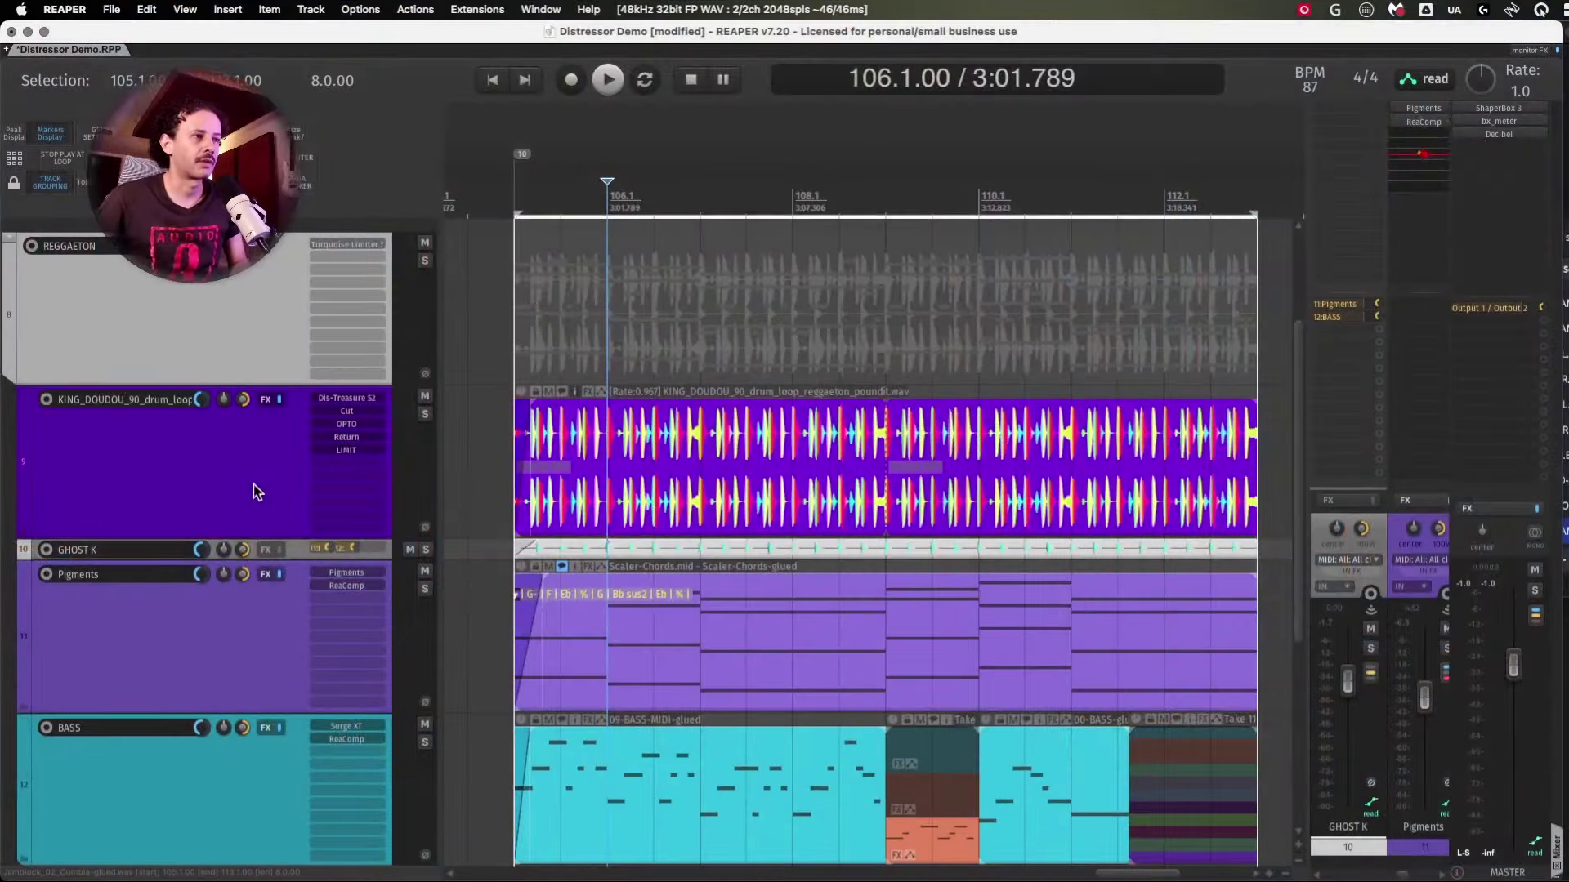
- Open the Add FX browser for the REGGAETON folder track and scroll through All Plugins
{"action": "left_click", "coordinate": [254, 483]}
{"action": "left_click", "coordinate": [223, 320], "text": "shift"}
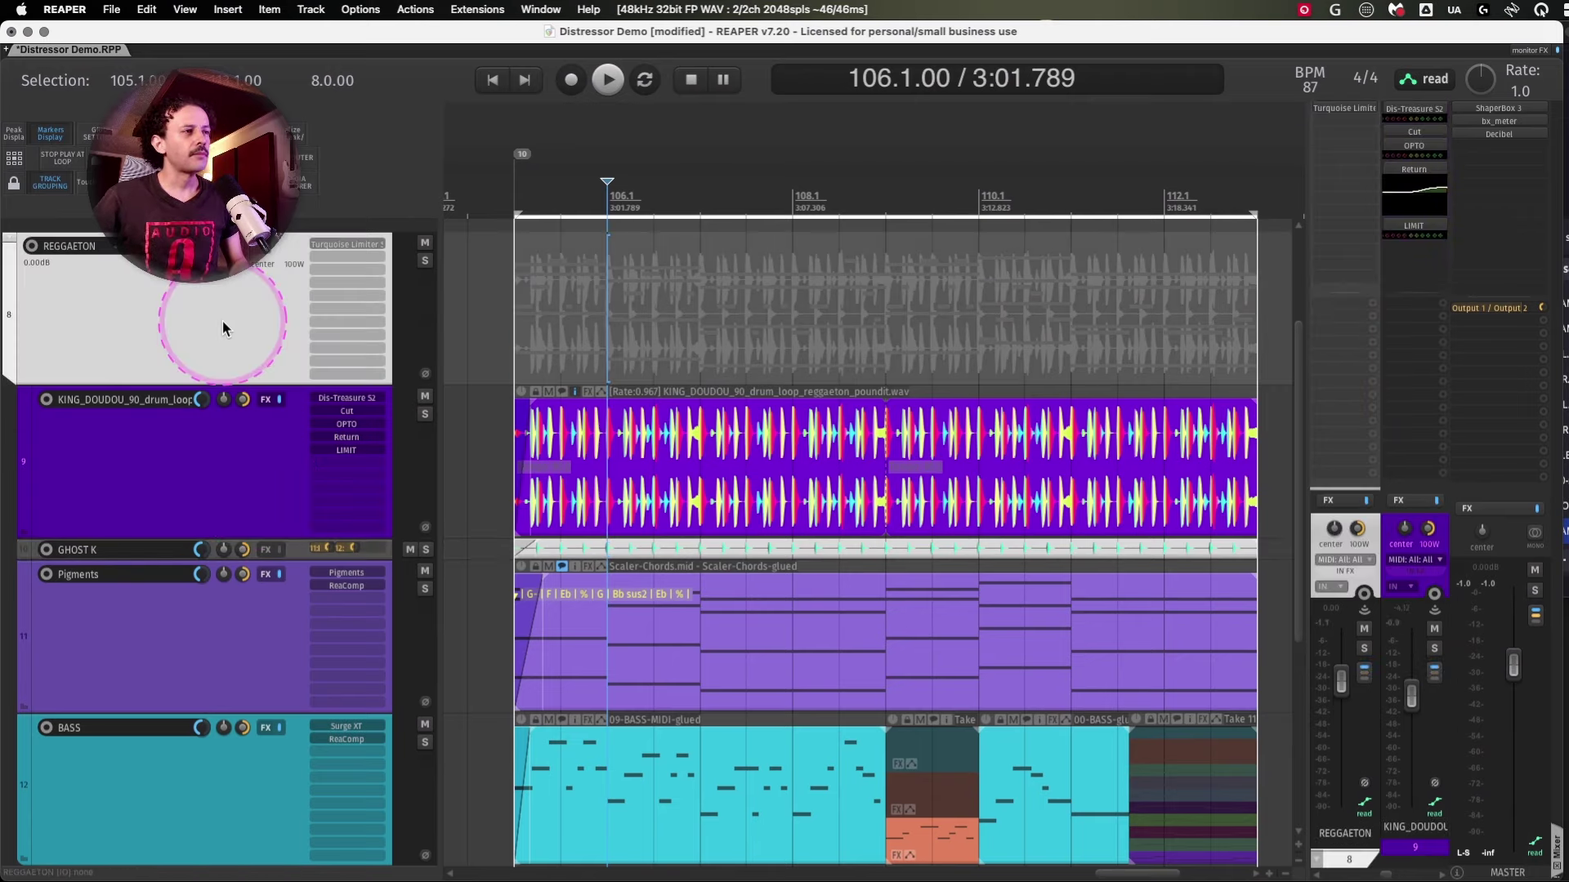
{"action": "double_click", "coordinate": [222, 320]}
{"action": "left_click_drag", "start_coordinate": [842, 304], "coordinate": [820, 158]}
{"action": "scroll", "coordinate": [1013, 286], "scroll_direction": "down", "scroll_amount": 2}
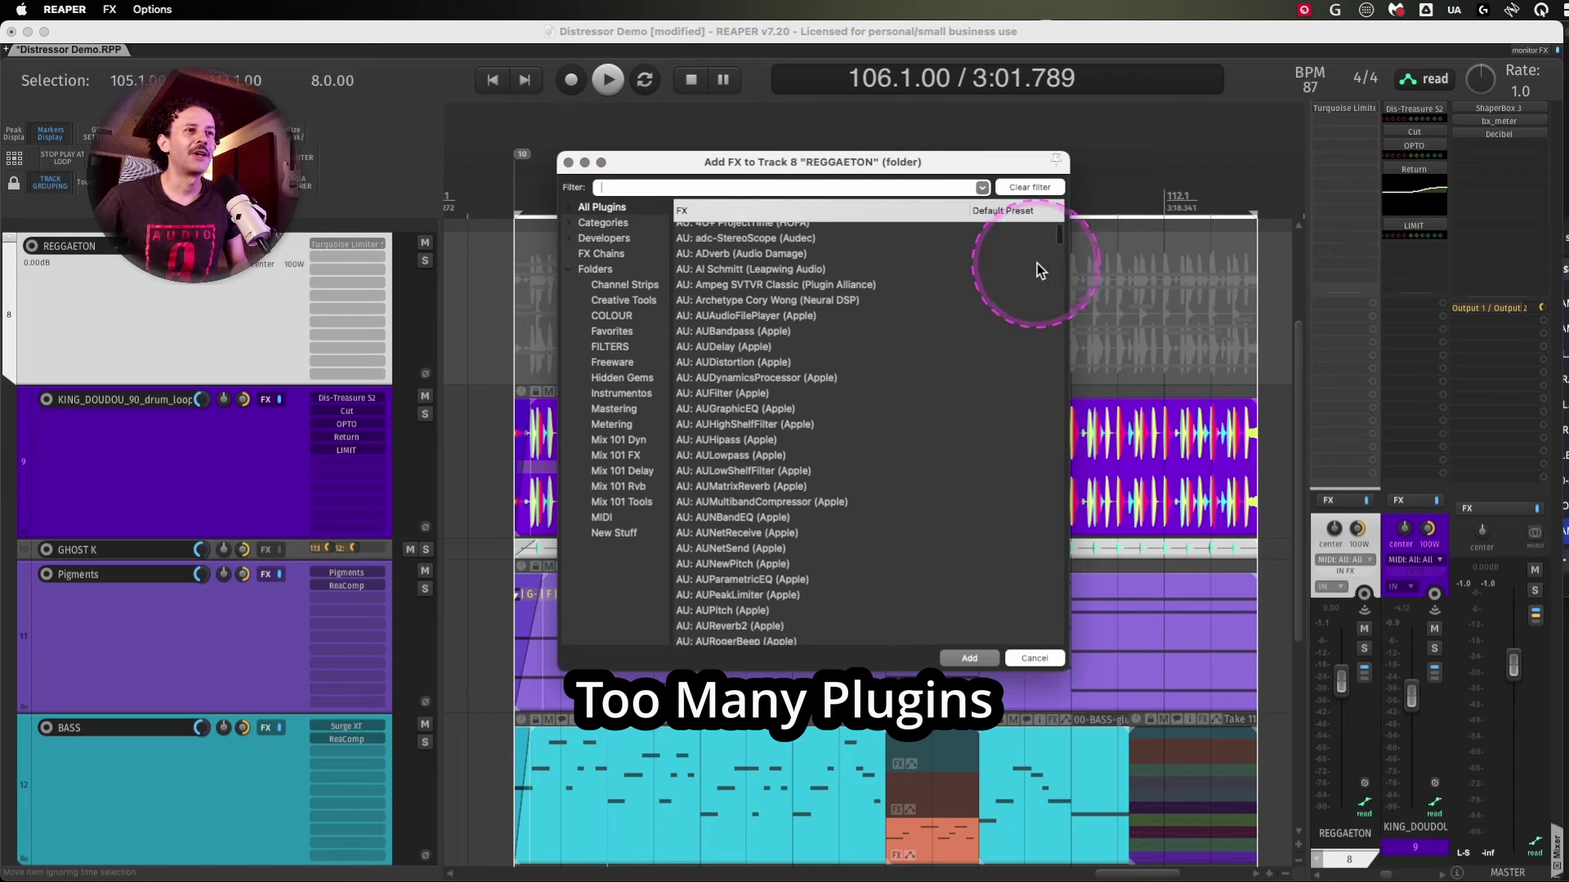
{"action": "left_click_drag", "start_coordinate": [1057, 242], "coordinate": [1071, 198]}
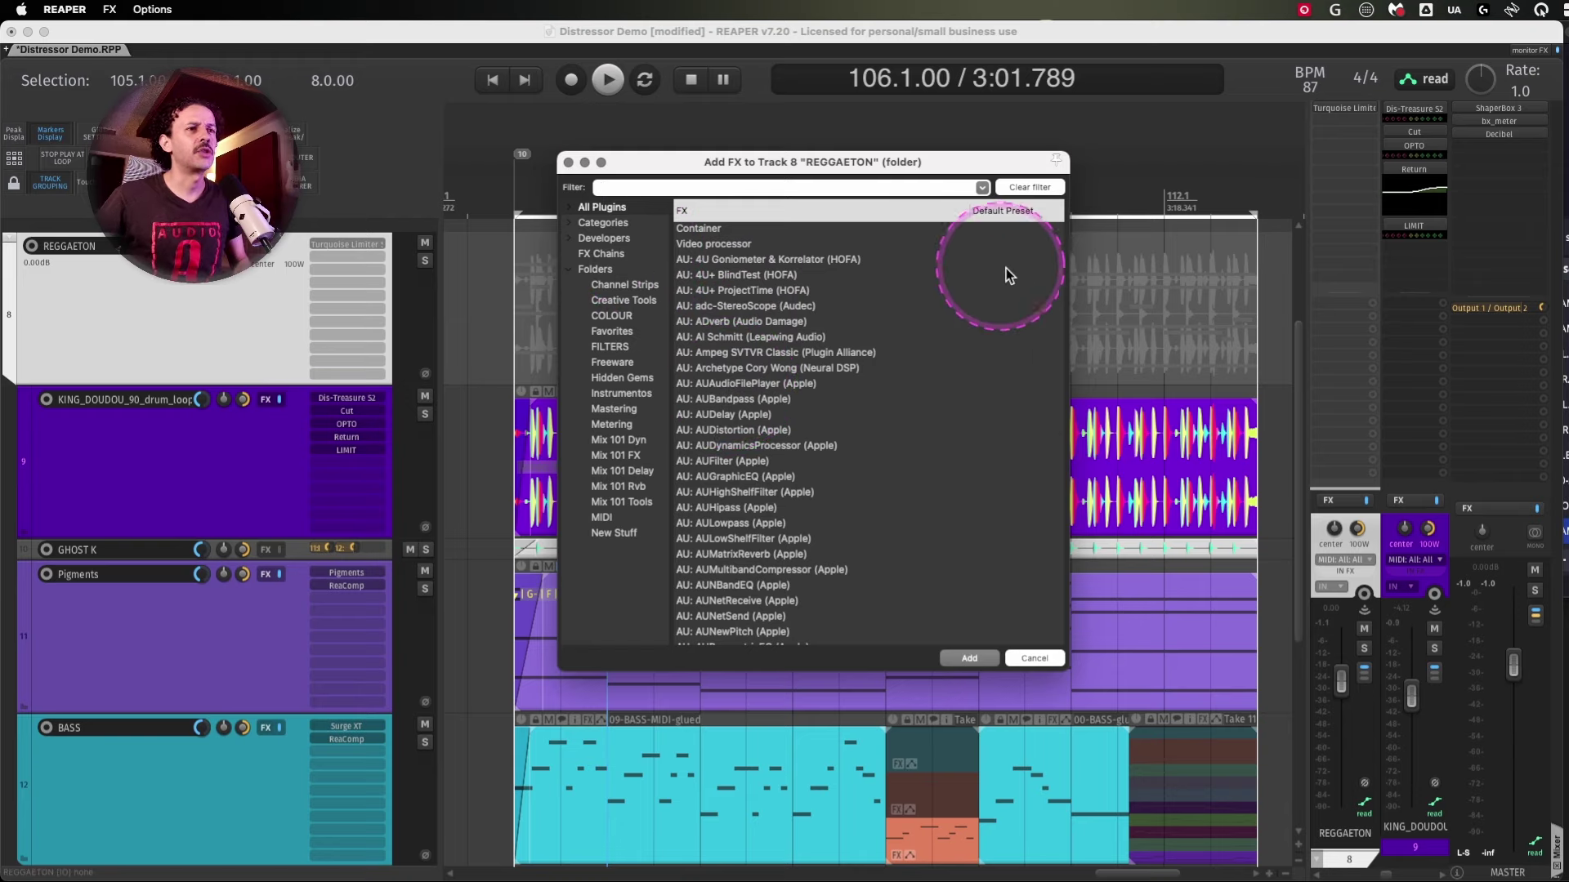
{"action": "left_click_drag", "start_coordinate": [1055, 271], "coordinate": [1063, 398]}
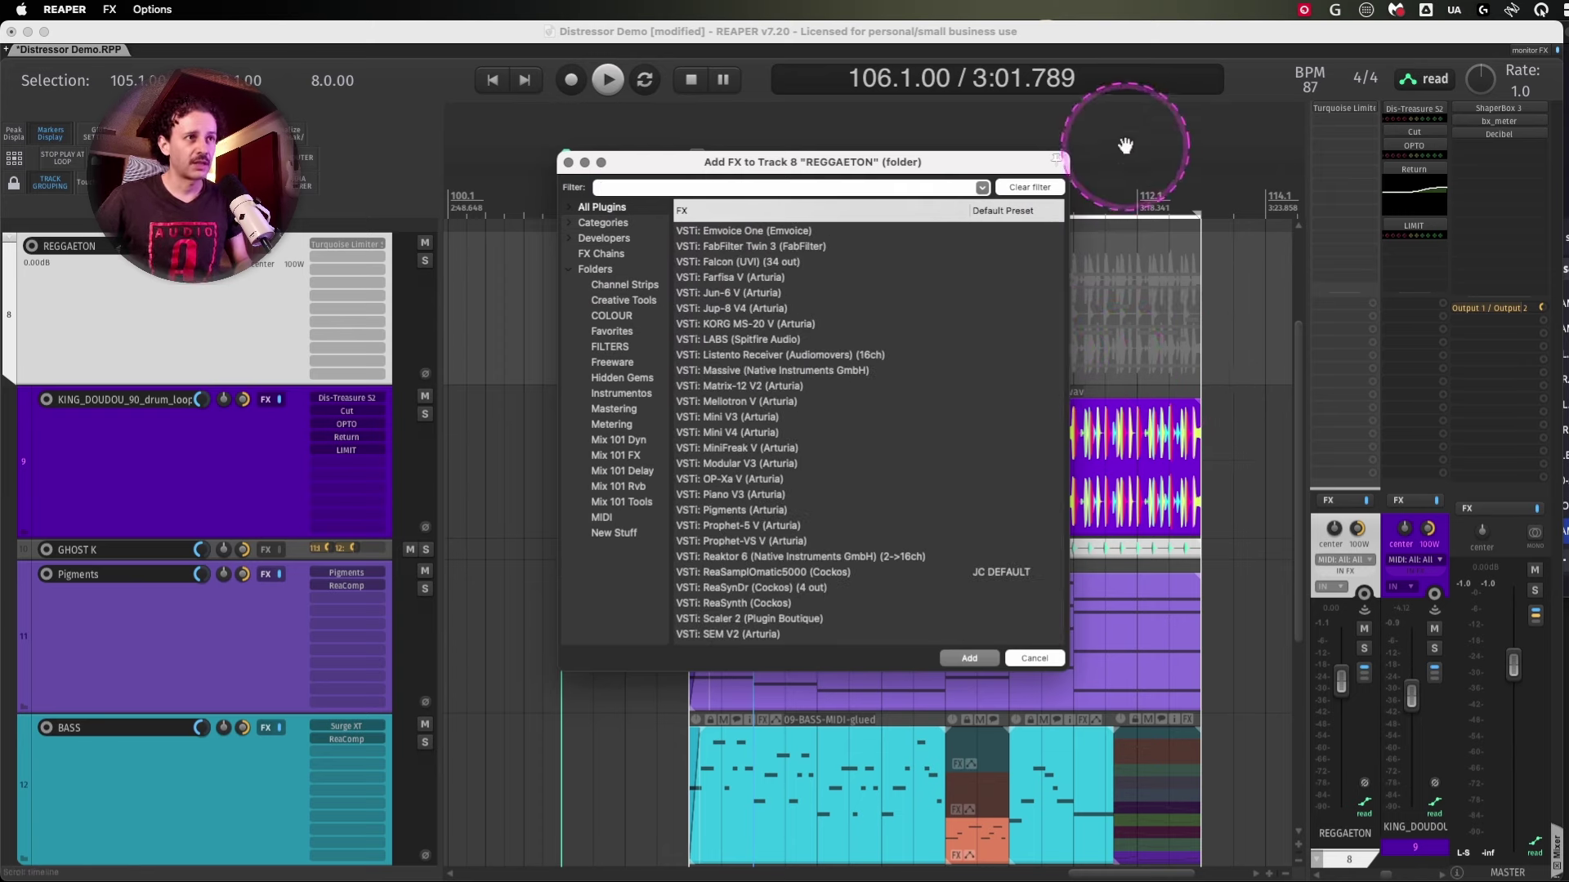
- Select the GHOST K track and move the play position within its lane
{"action": "left_click", "coordinate": [197, 483]}
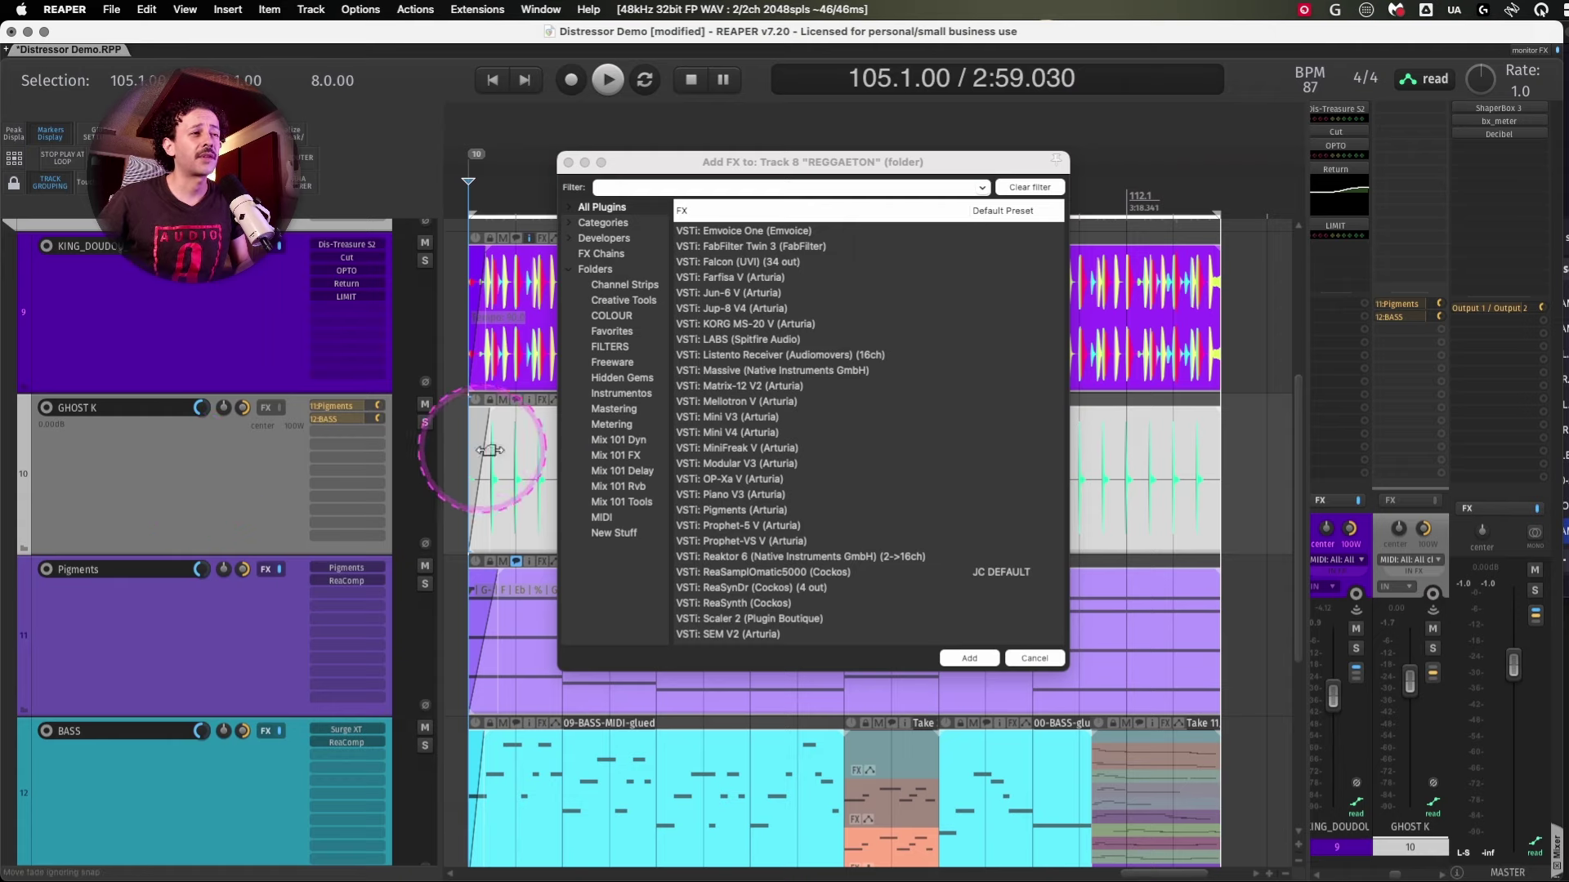
{"action": "left_click", "coordinate": [517, 447]}
{"action": "left_click", "coordinate": [714, 415]}
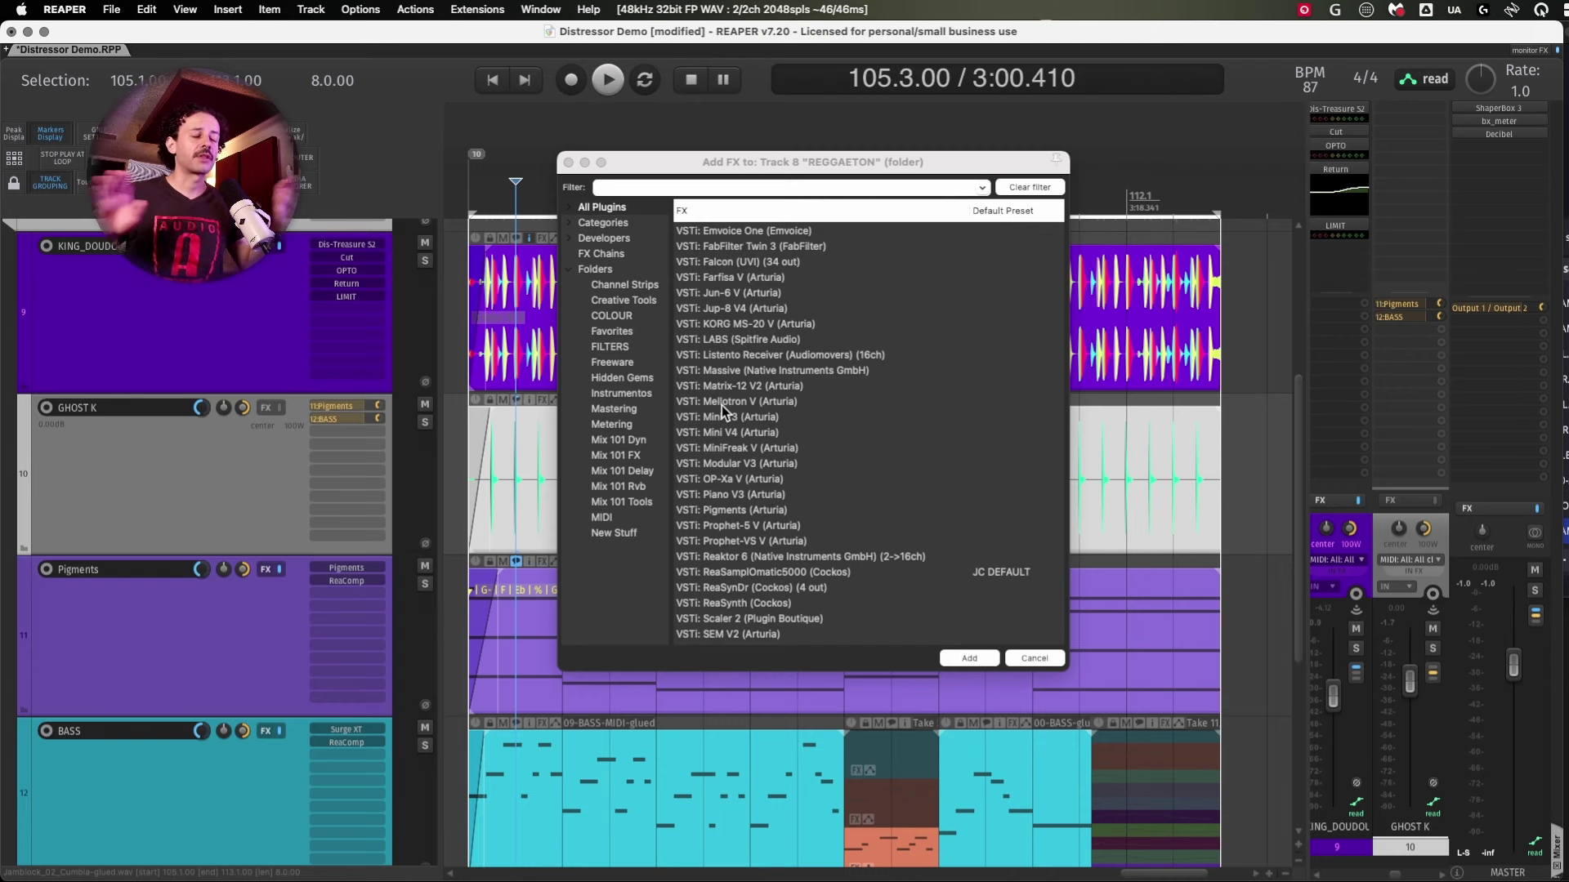
- Move and enlarge the Add FX browser so its Shortcut column appears
{"action": "left_click_drag", "start_coordinate": [627, 160], "coordinate": [1089, 357]}
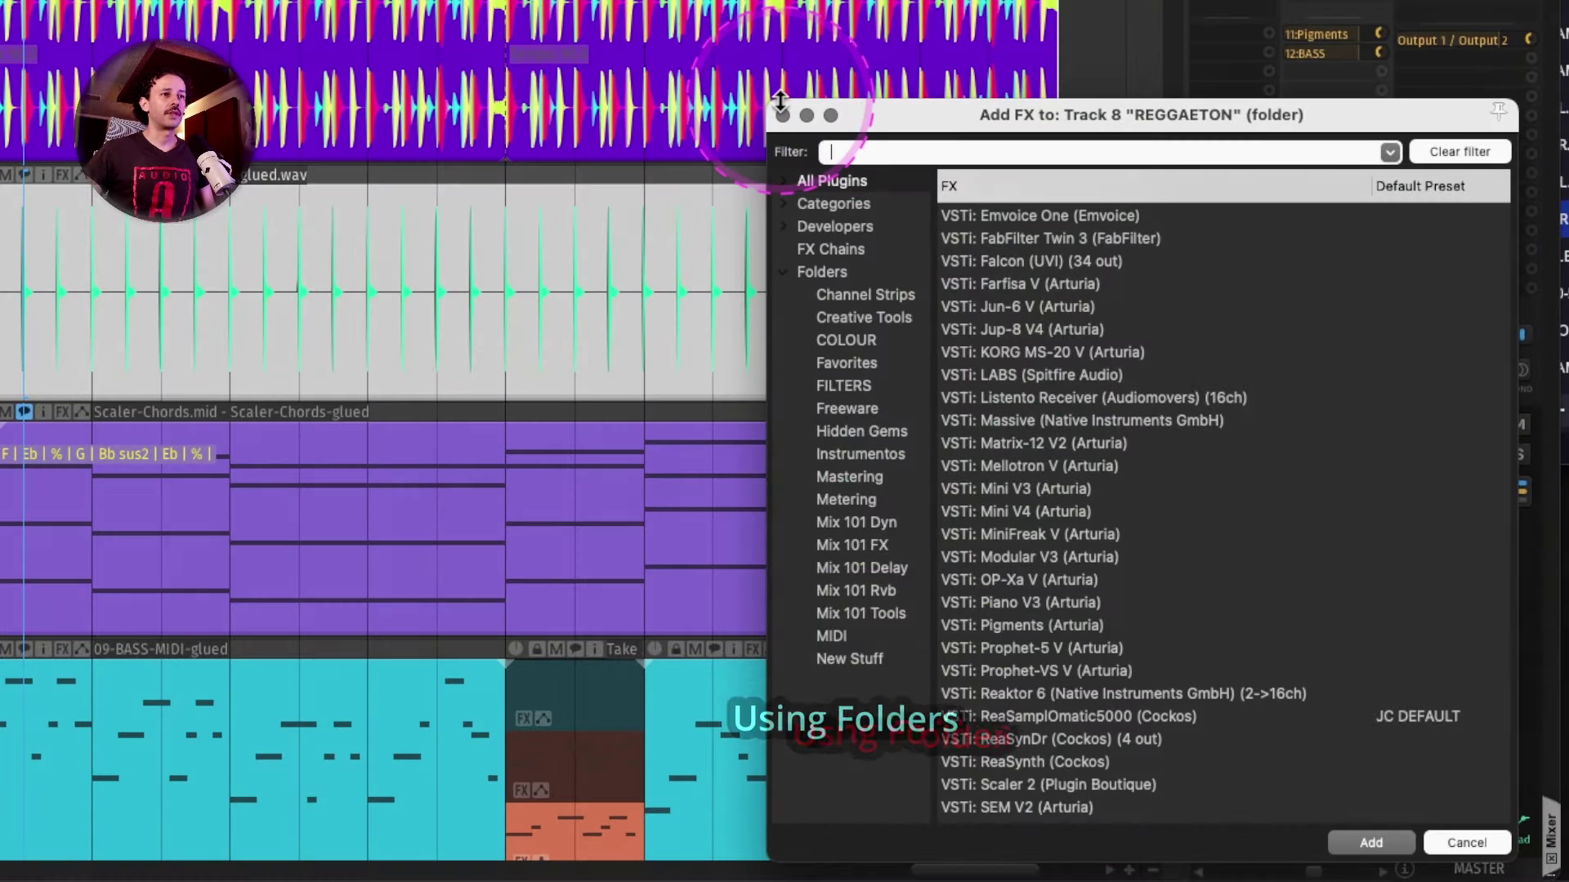
{"action": "left_click_drag", "start_coordinate": [778, 101], "coordinate": [331, 35]}
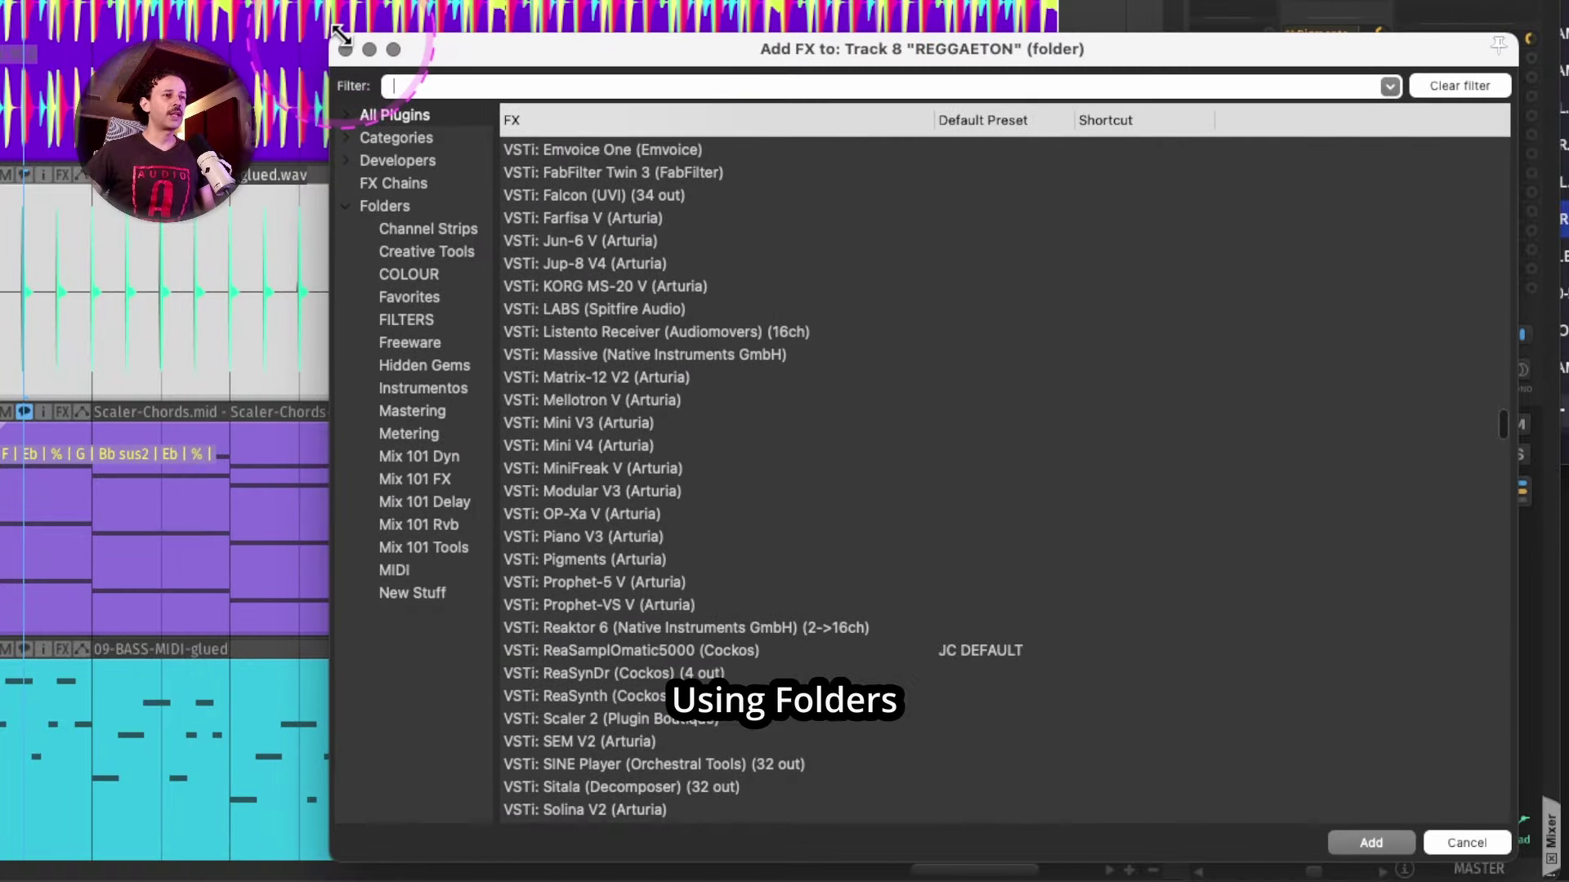
{"action": "right_click", "coordinate": [430, 642]}
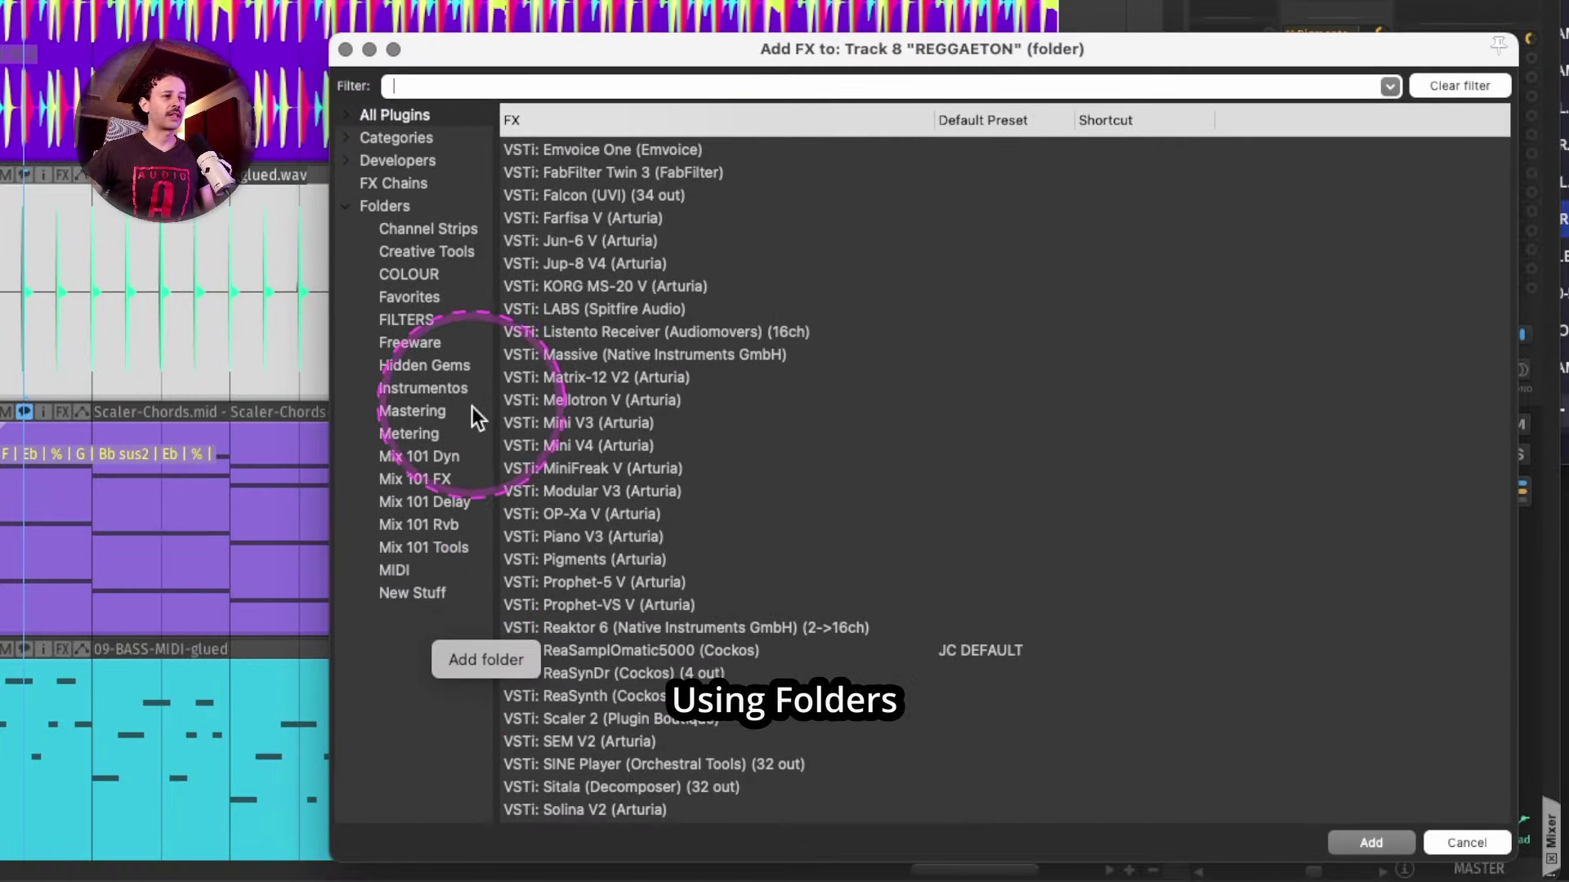
{"action": "left_click", "coordinate": [384, 413]}
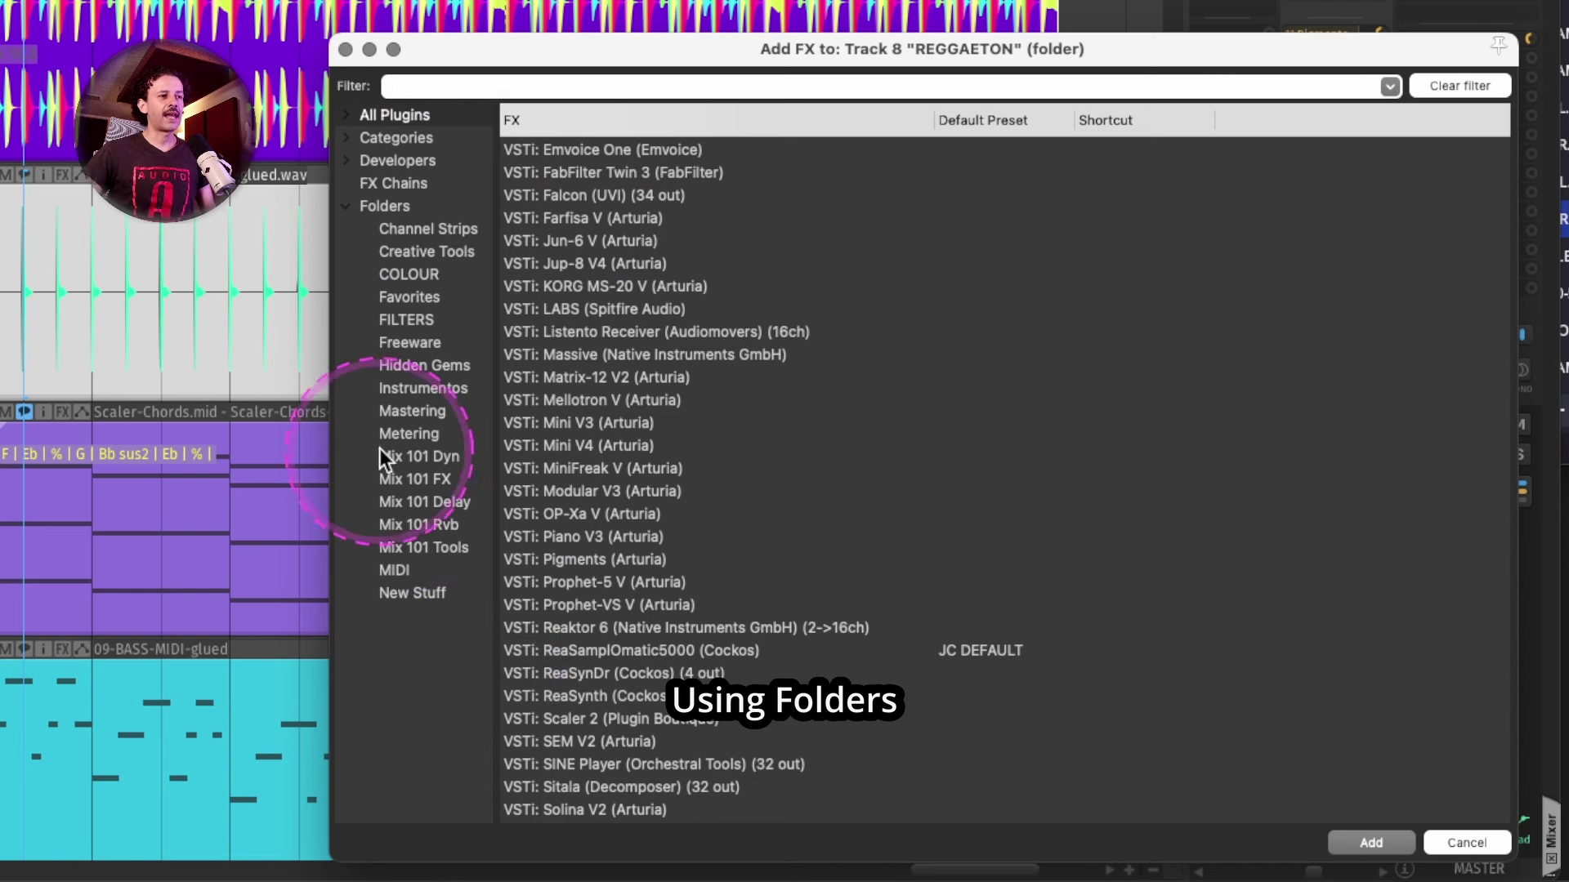
- Toggle the Folders, Developers and Categories sections, then list the saved FX Chains
{"action": "left_click", "coordinate": [348, 209]}
{"action": "left_click", "coordinate": [348, 209]}
{"action": "left_click", "coordinate": [348, 209]}
{"action": "left_click", "coordinate": [348, 209]}
{"action": "left_click", "coordinate": [347, 164]}
{"action": "left_click", "coordinate": [346, 164]}
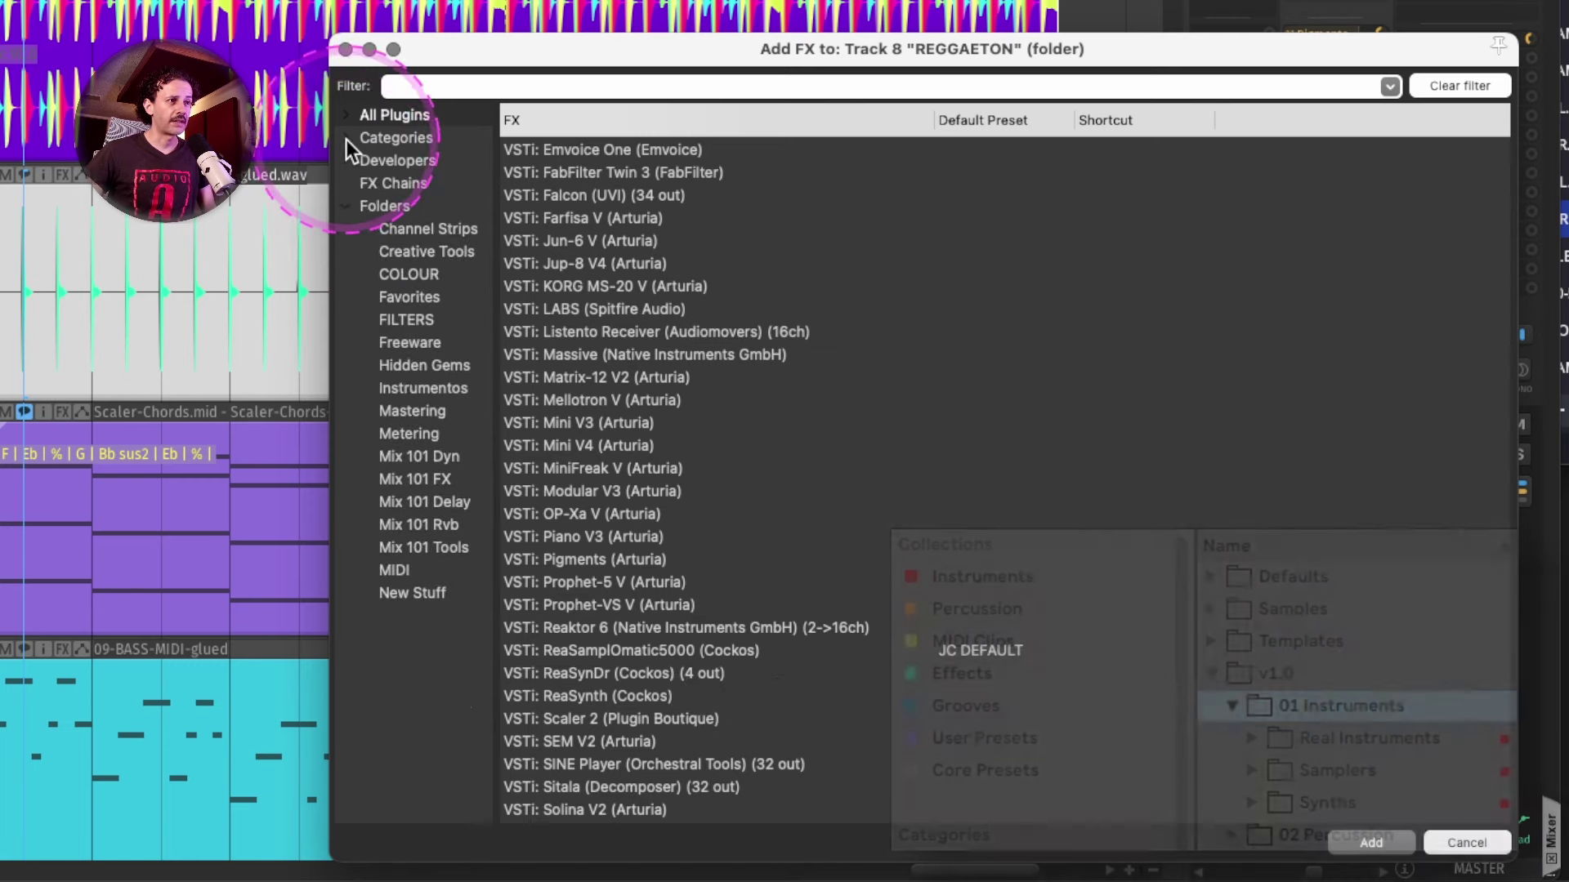
{"action": "left_click", "coordinate": [345, 140]}
{"action": "left_click", "coordinate": [345, 138]}
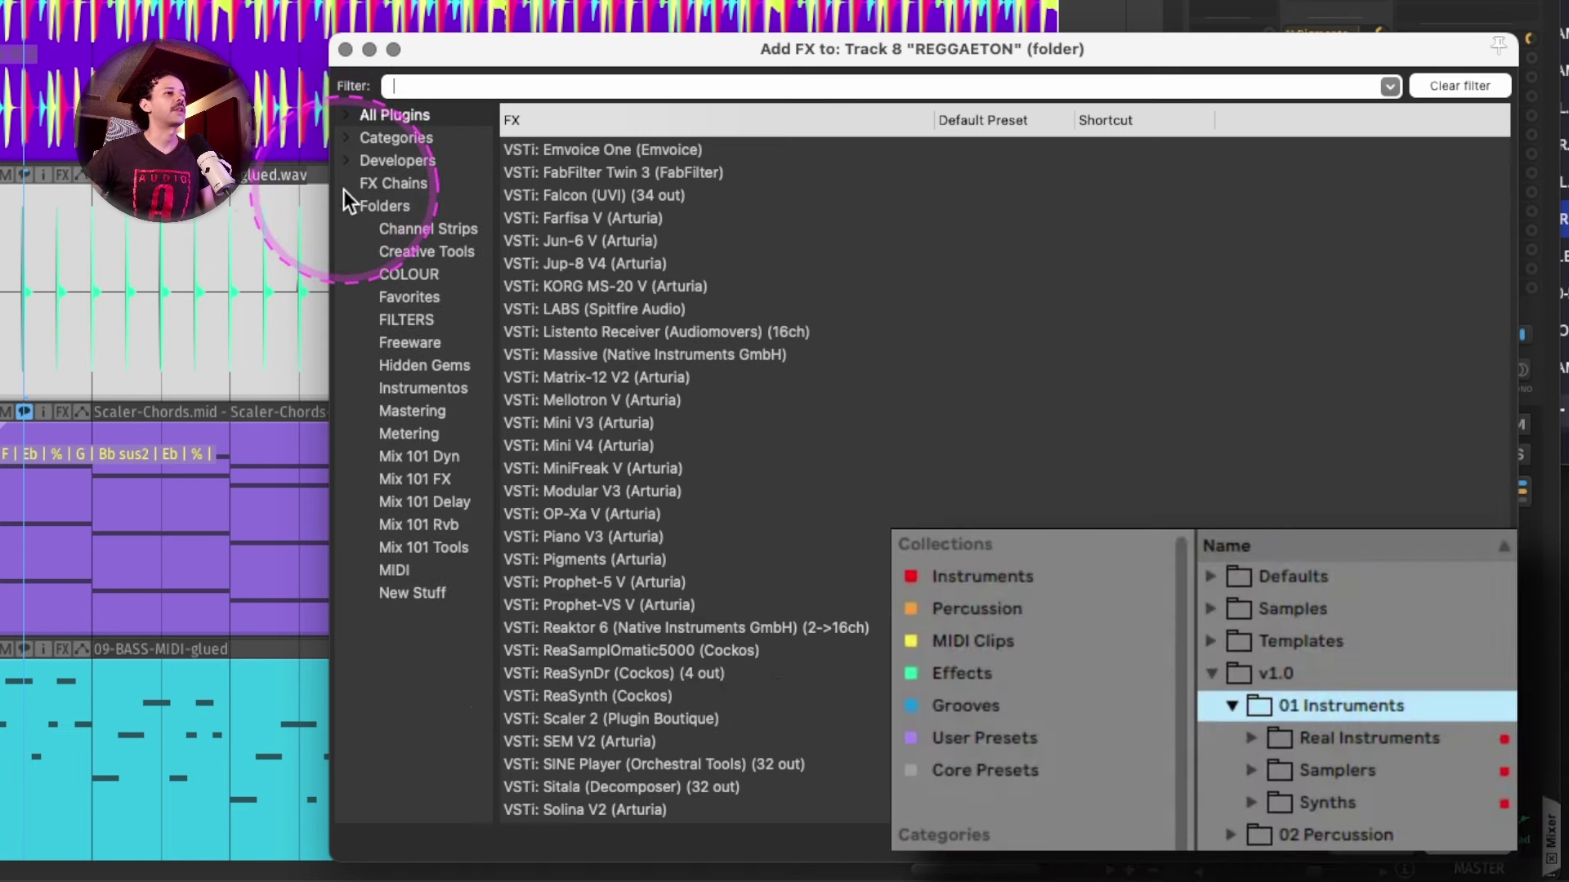
{"action": "left_click", "coordinate": [345, 188]}
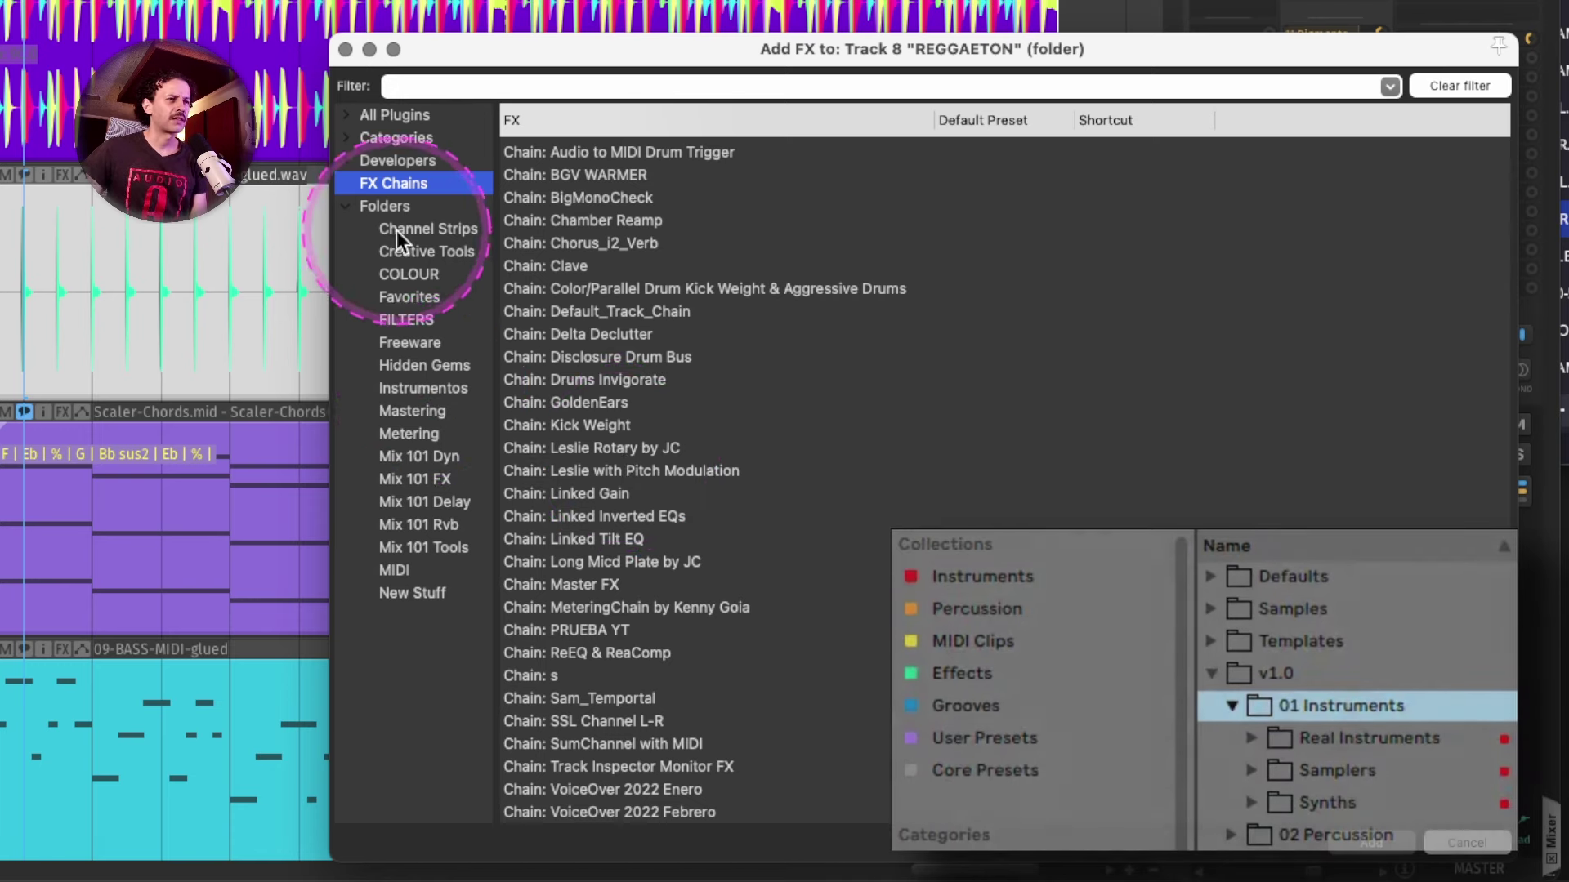
- View the Channel Strips folder, widen the folder pane, then show the FILTERS folder's plugins
{"action": "left_click", "coordinate": [427, 229]}
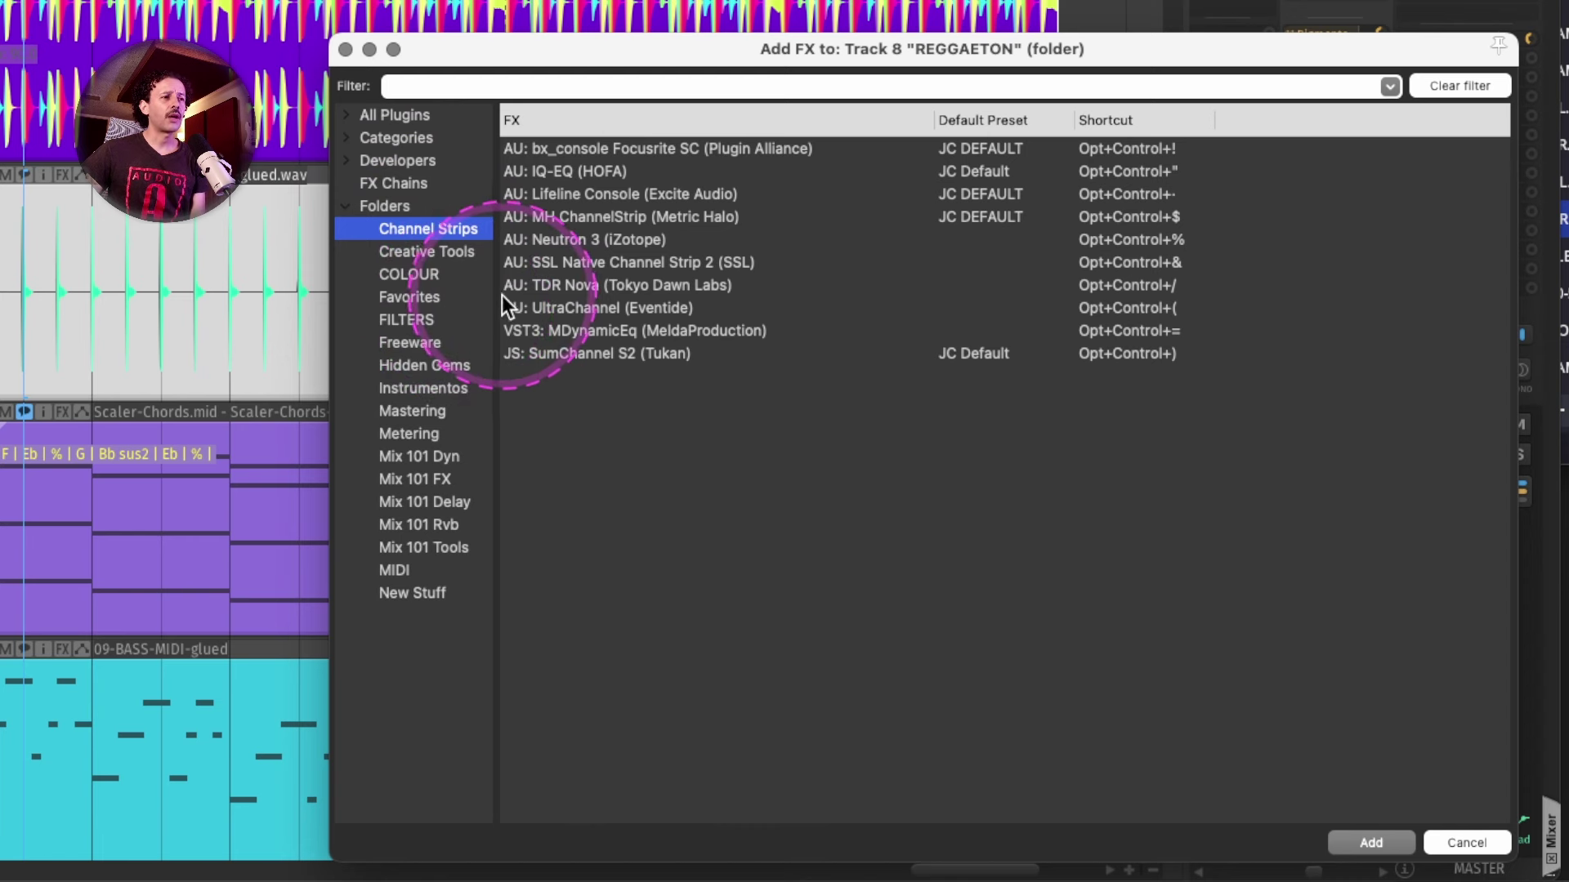
{"action": "mouse_move", "coordinate": [496, 294]}
{"action": "left_mouse_down"}
{"action": "mouse_move", "coordinate": [535, 294]}
{"action": "mouse_move", "coordinate": [518, 296]}
{"action": "left_mouse_up"}
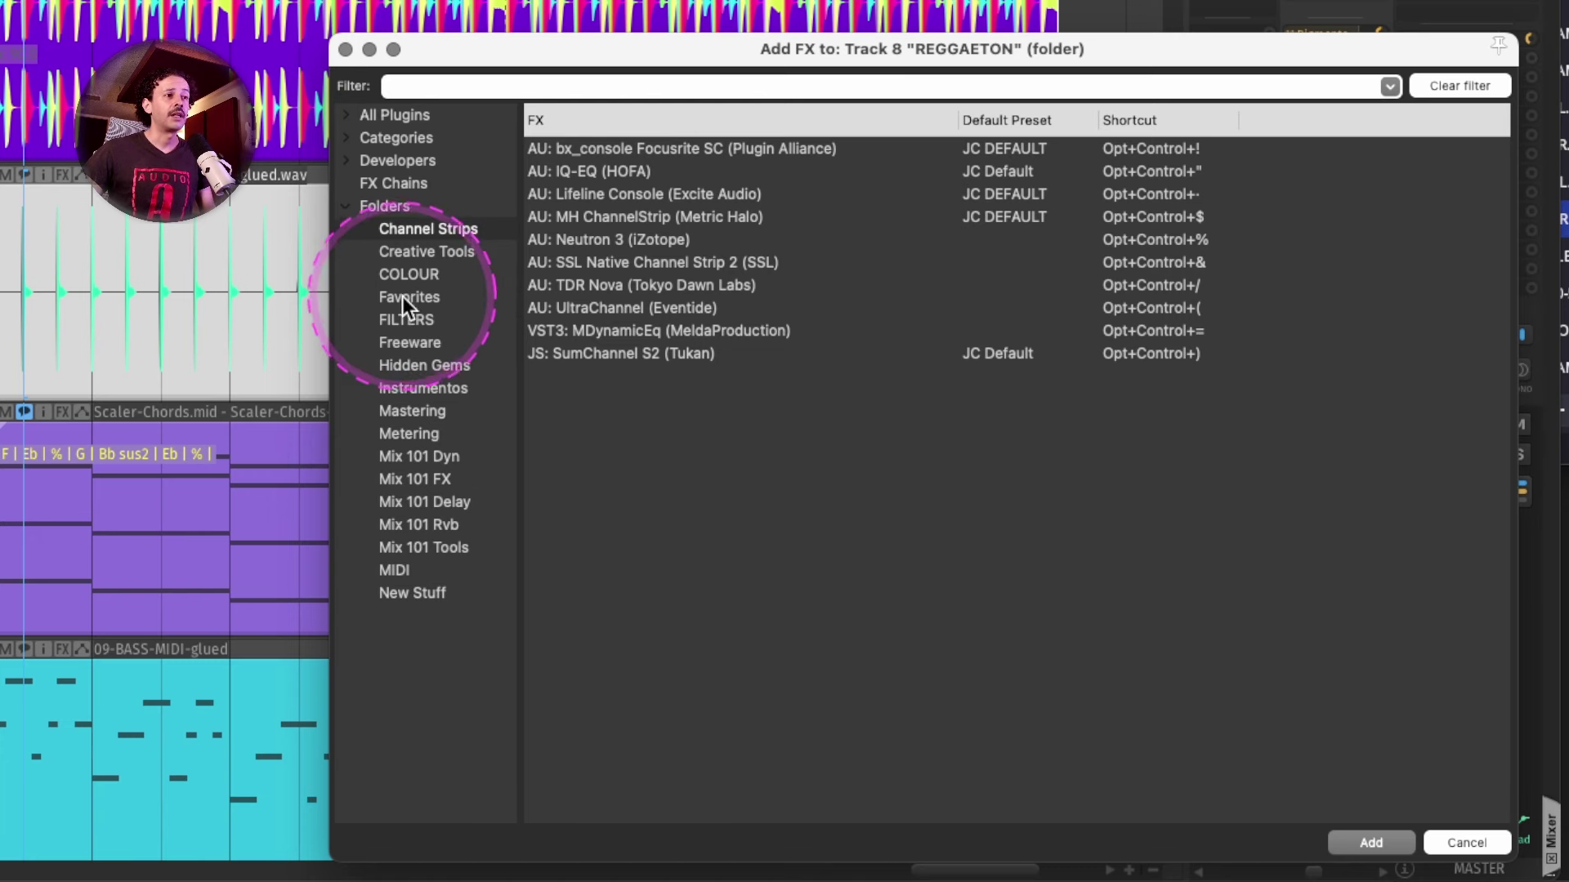
{"action": "left_click", "coordinate": [416, 322]}
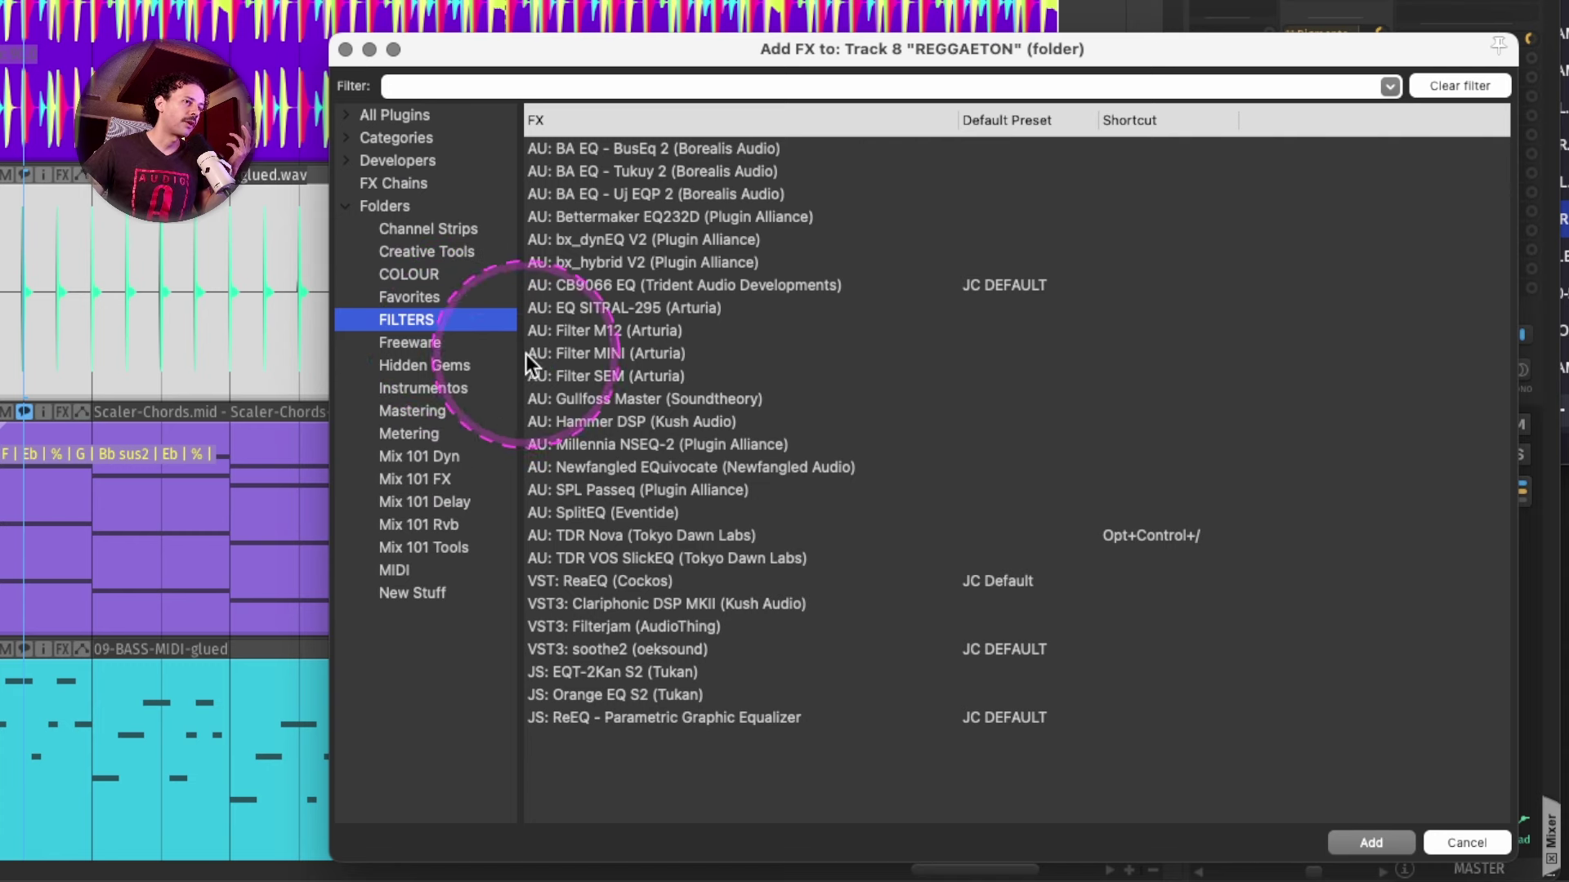
- List and scroll through the Mix 101 Dyn folder's dynamics plugins
{"action": "left_click", "coordinate": [441, 457]}
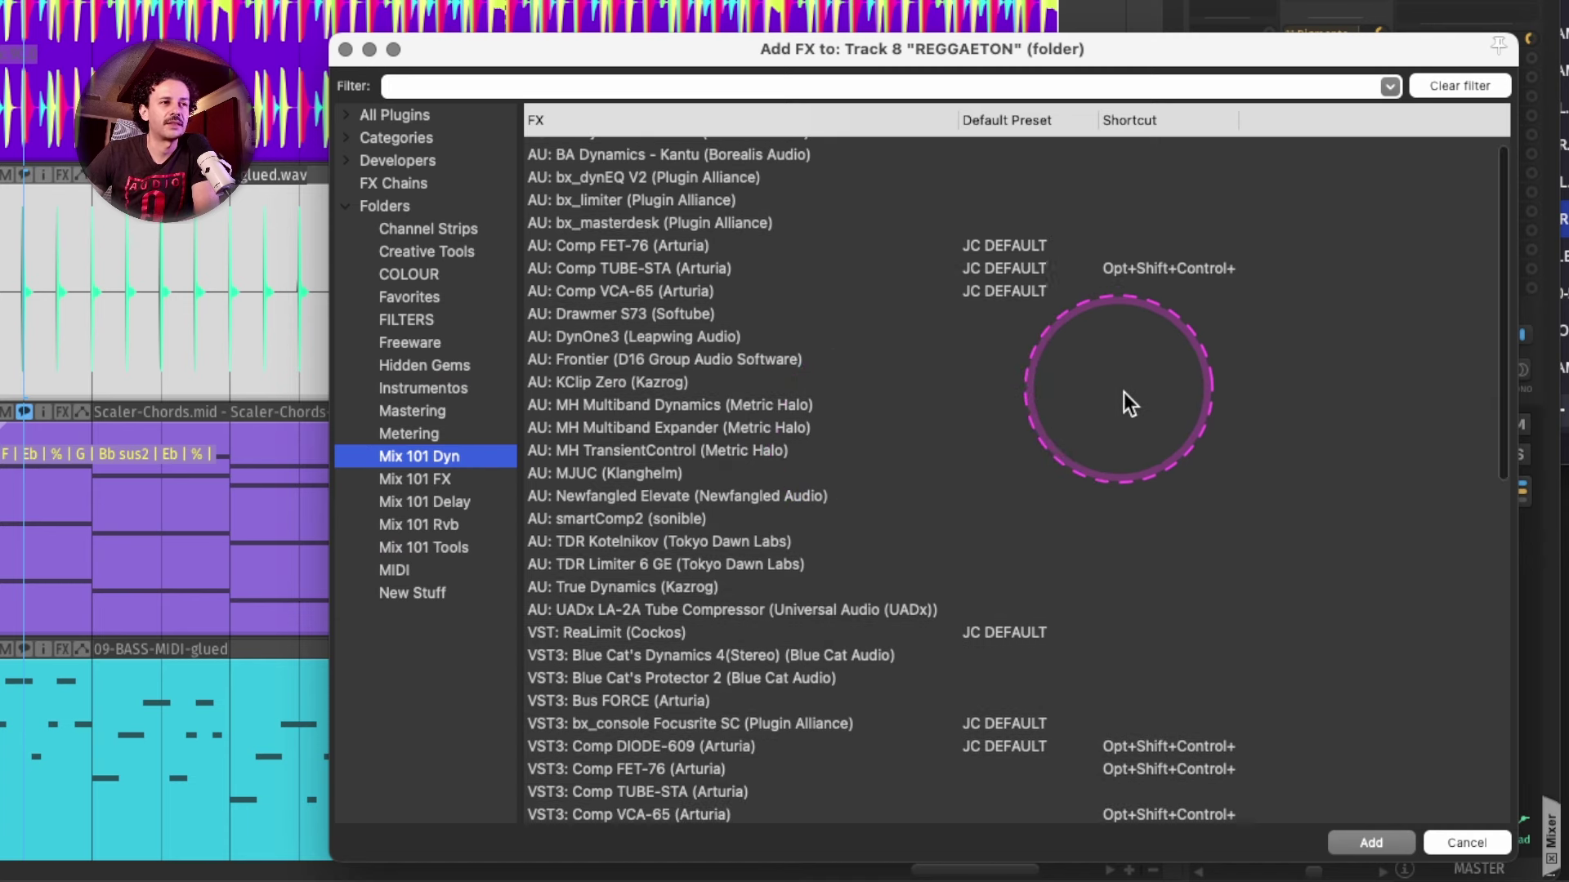
{"action": "scroll", "coordinate": [869, 302], "scroll_direction": "down", "scroll_amount": 1}
{"action": "scroll", "coordinate": [760, 245], "scroll_direction": "up", "scroll_amount": 1}
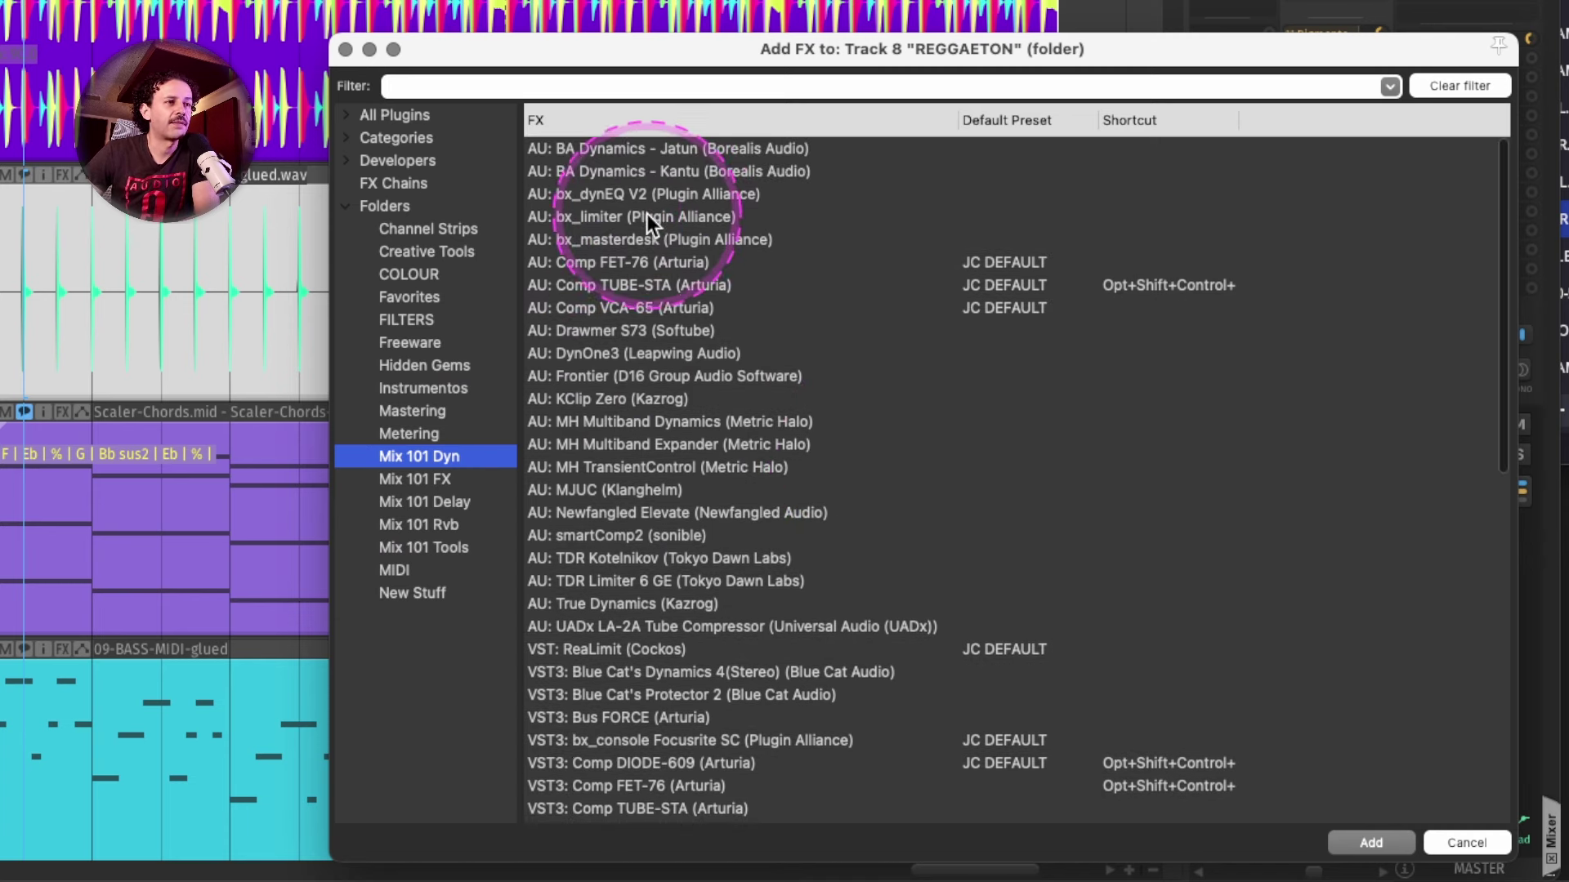
{"action": "scroll", "coordinate": [1239, 418], "scroll_direction": "down", "scroll_amount": 2}
{"action": "scroll", "coordinate": [1299, 415], "scroll_direction": "down", "scroll_amount": 2}
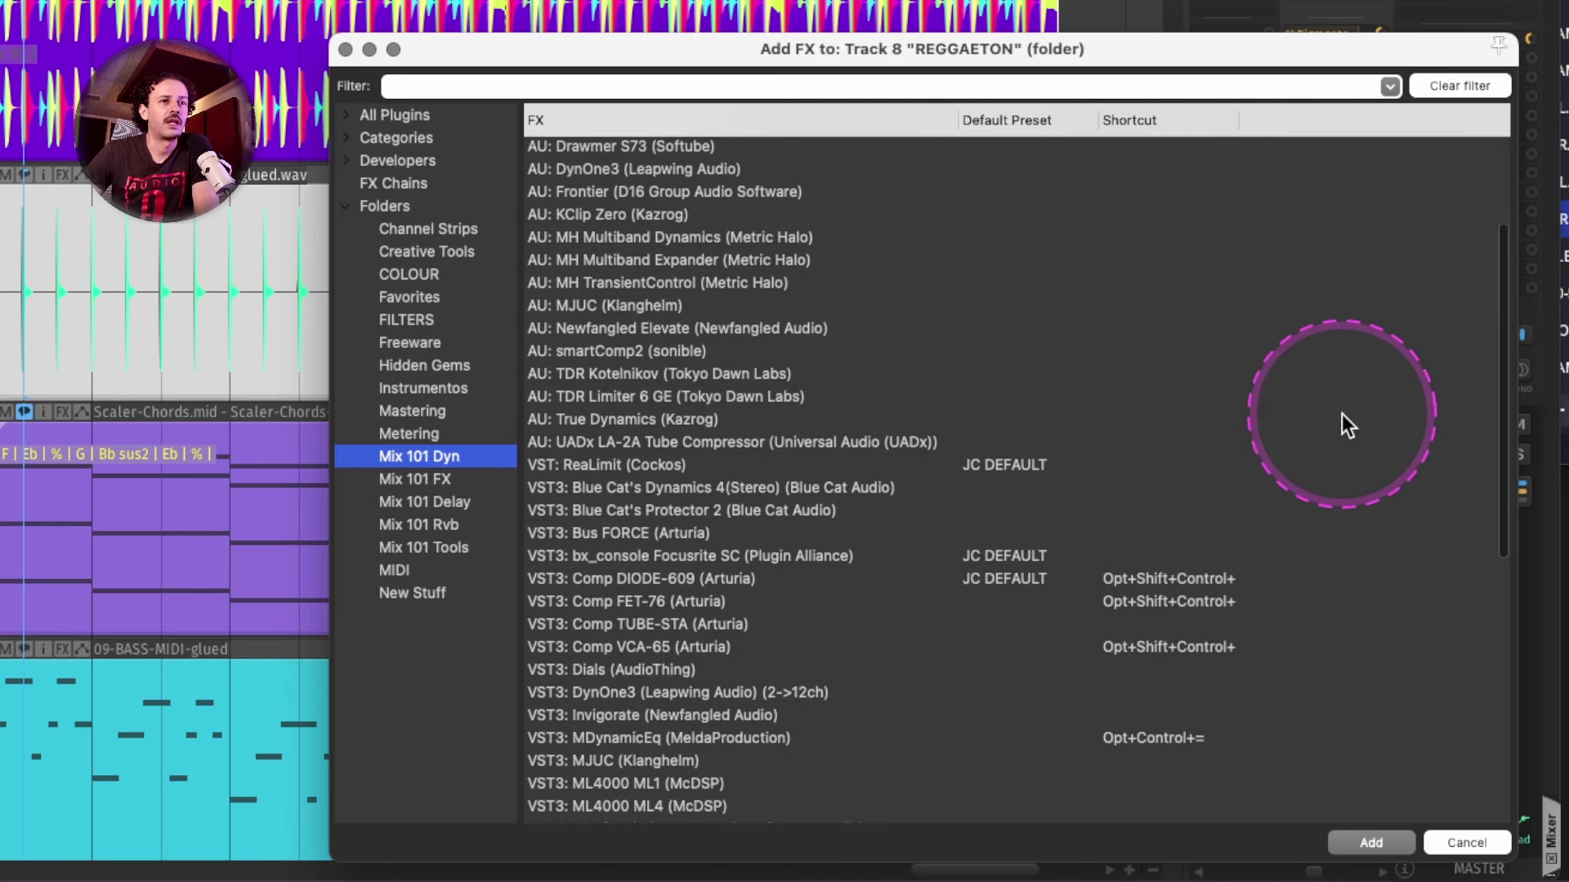
{"action": "left_click_drag", "start_coordinate": [1507, 415], "coordinate": [1525, 560]}
- Open Dials (AudioThing) to try it, close it, and pick up its entry
{"action": "left_click", "coordinate": [616, 384]}
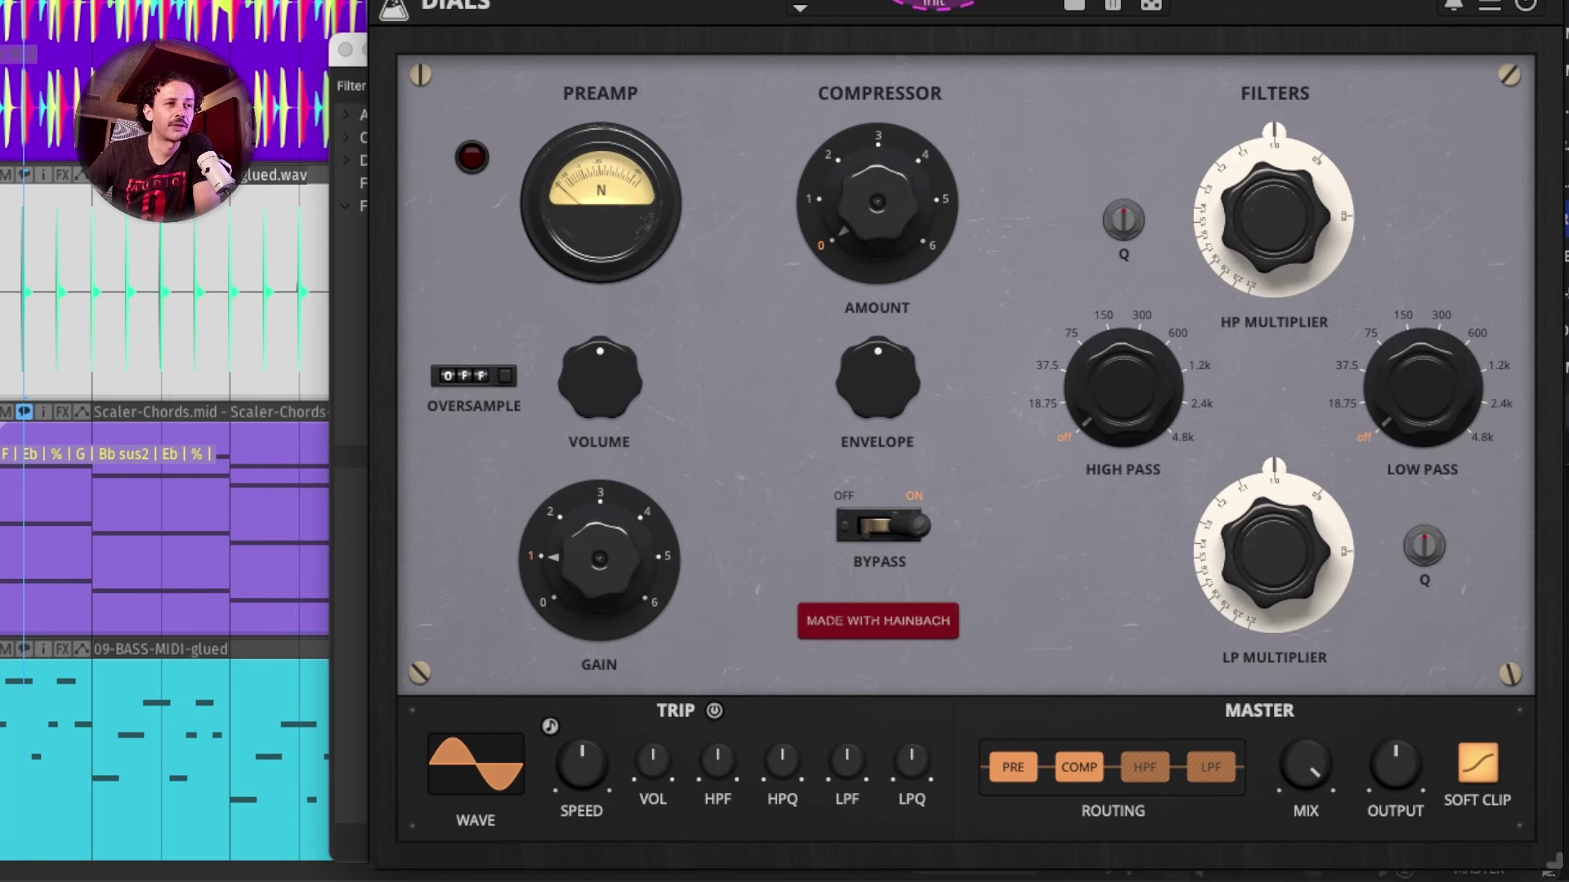
{"action": "key", "text": "Escape"}
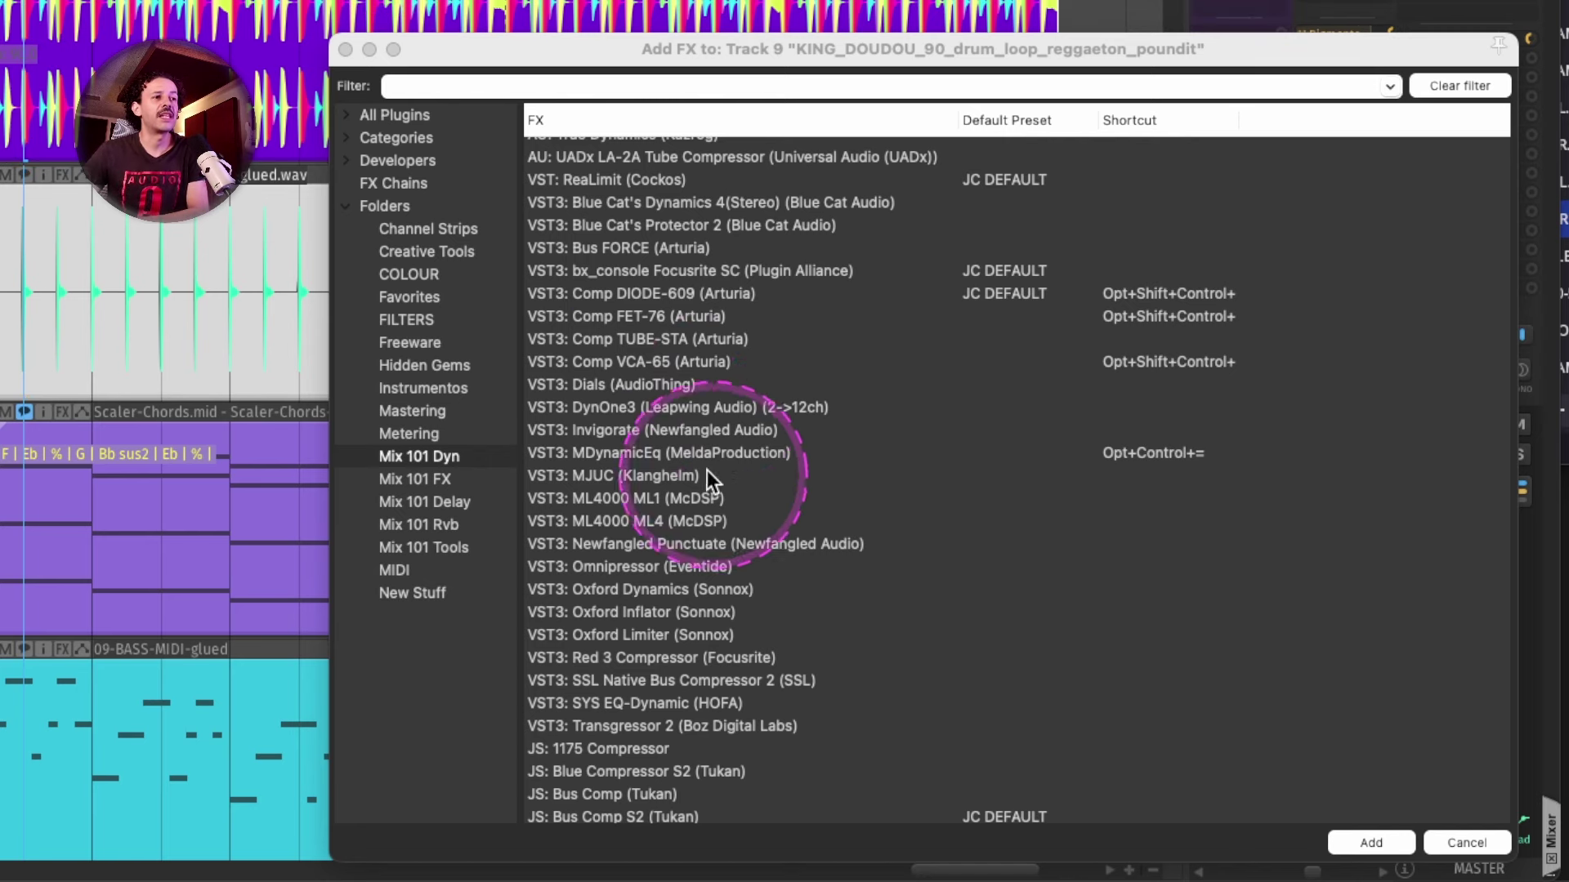
{"action": "left_click_drag", "start_coordinate": [596, 391], "coordinate": [407, 276]}
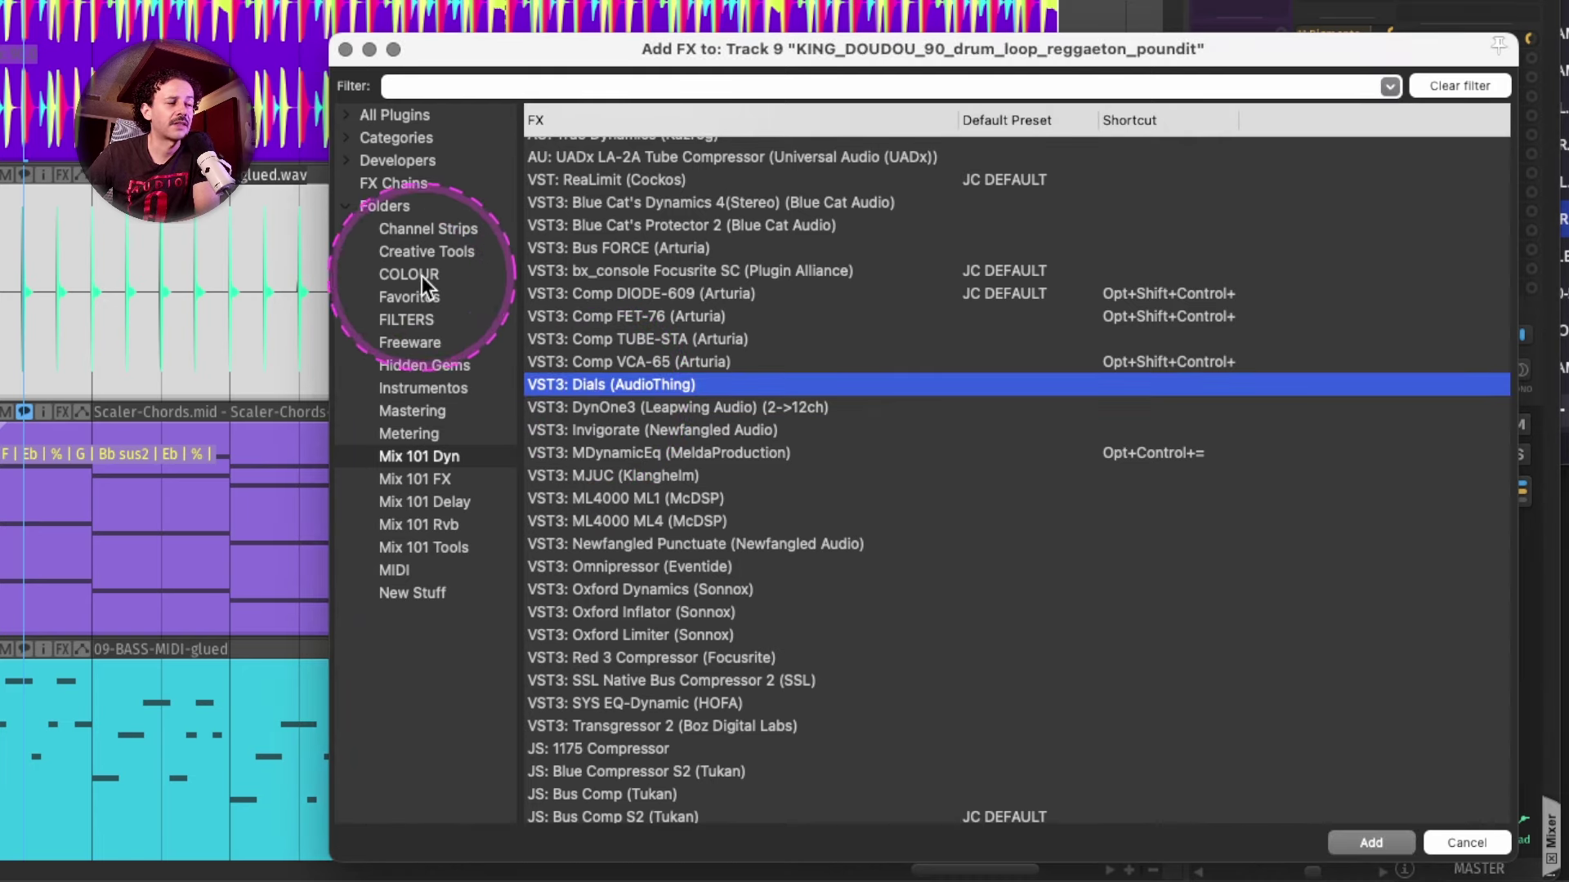
- Select Dials (AudioThing) in the COLOUR folder, compare Creative Tools, then return to COLOUR
{"action": "left_click", "coordinate": [422, 277]}
{"action": "scroll", "coordinate": [625, 538], "scroll_direction": "up", "scroll_amount": 3}
{"action": "left_click", "coordinate": [610, 204]}
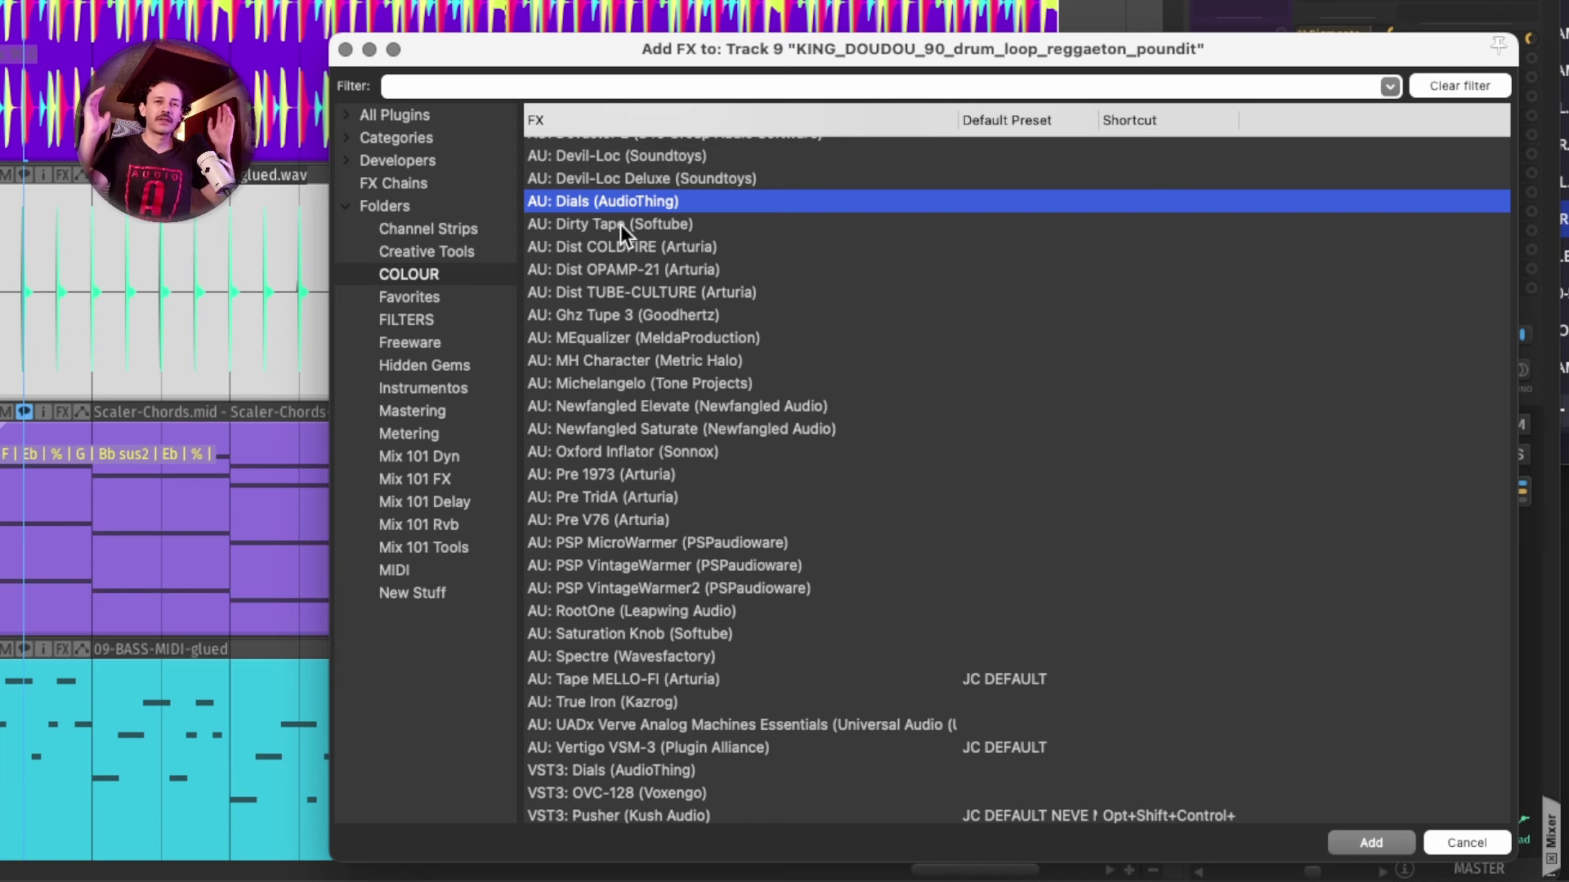
{"action": "left_click", "coordinate": [461, 251]}
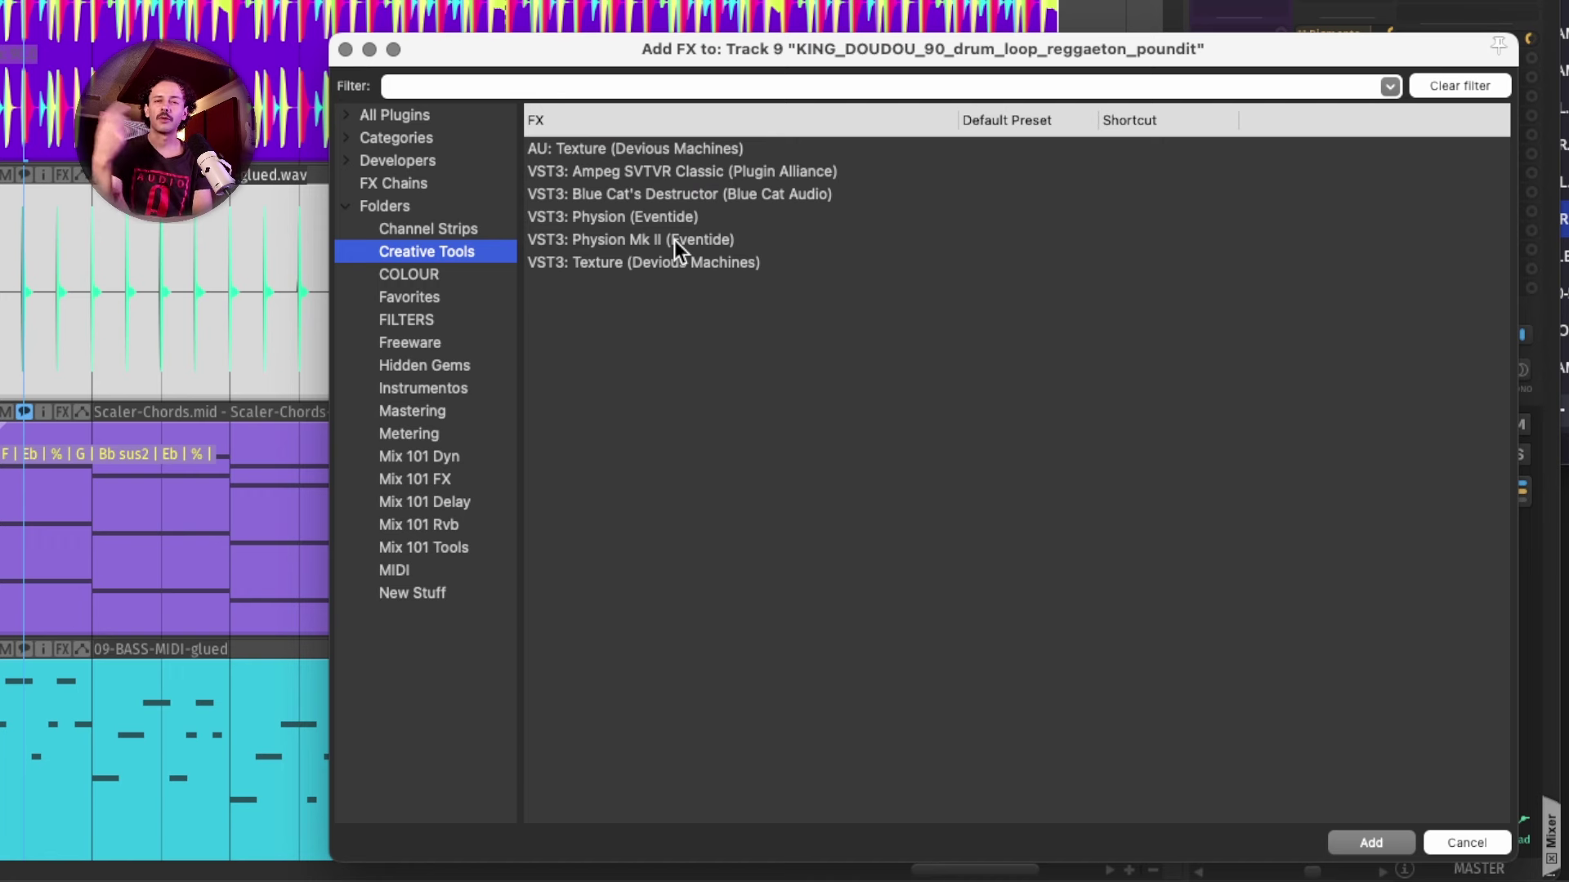
{"action": "key", "text": "Down"}
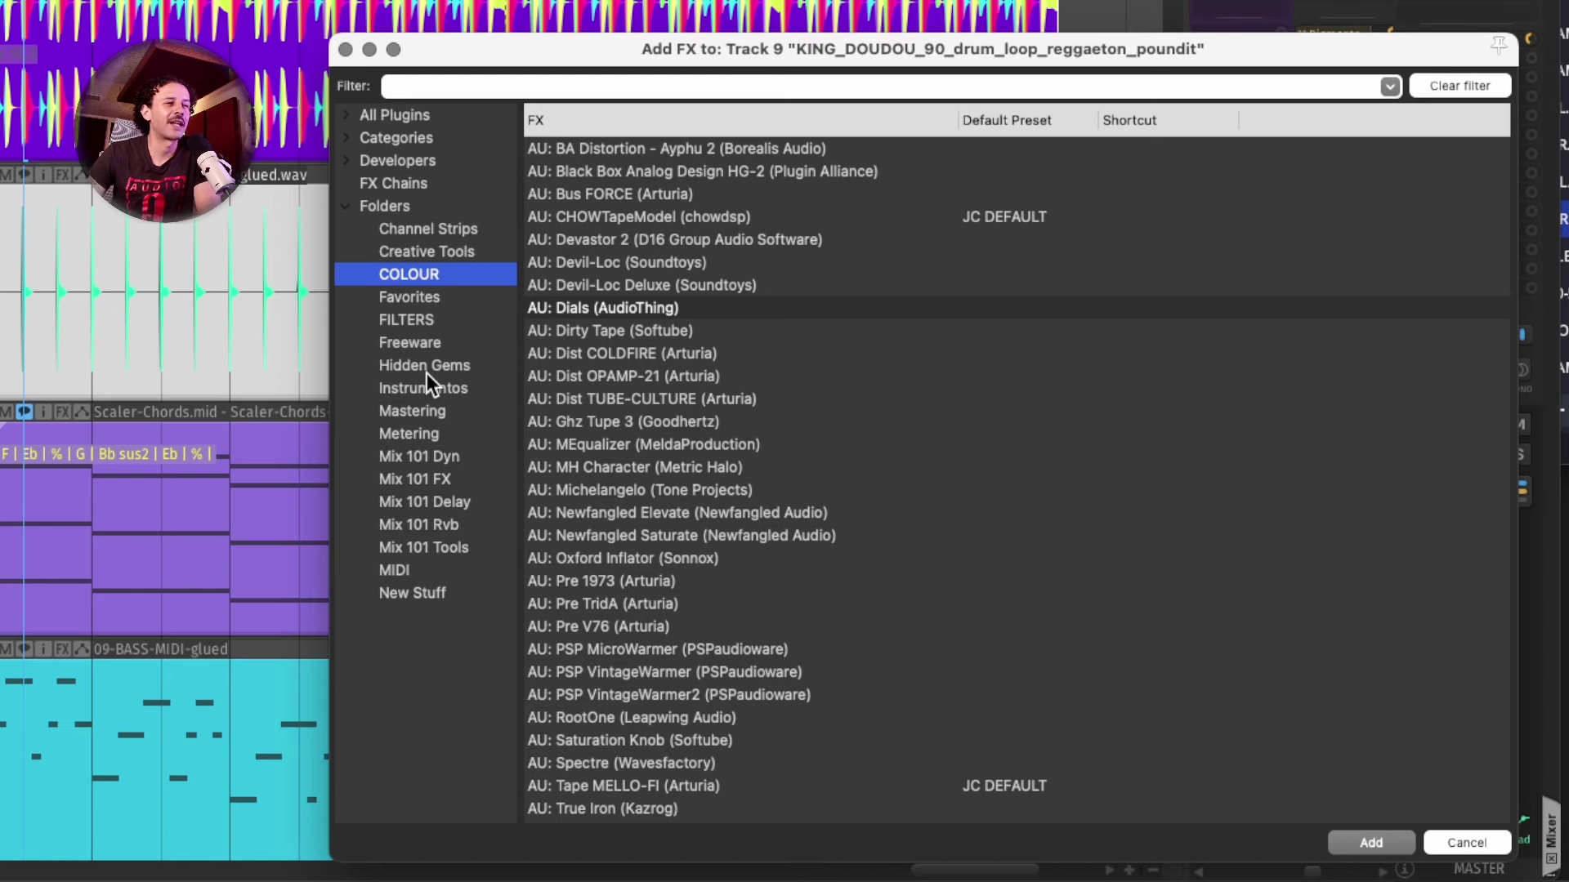
- Browse the plugins in the Instrumentos folder
{"action": "left_click", "coordinate": [426, 389]}
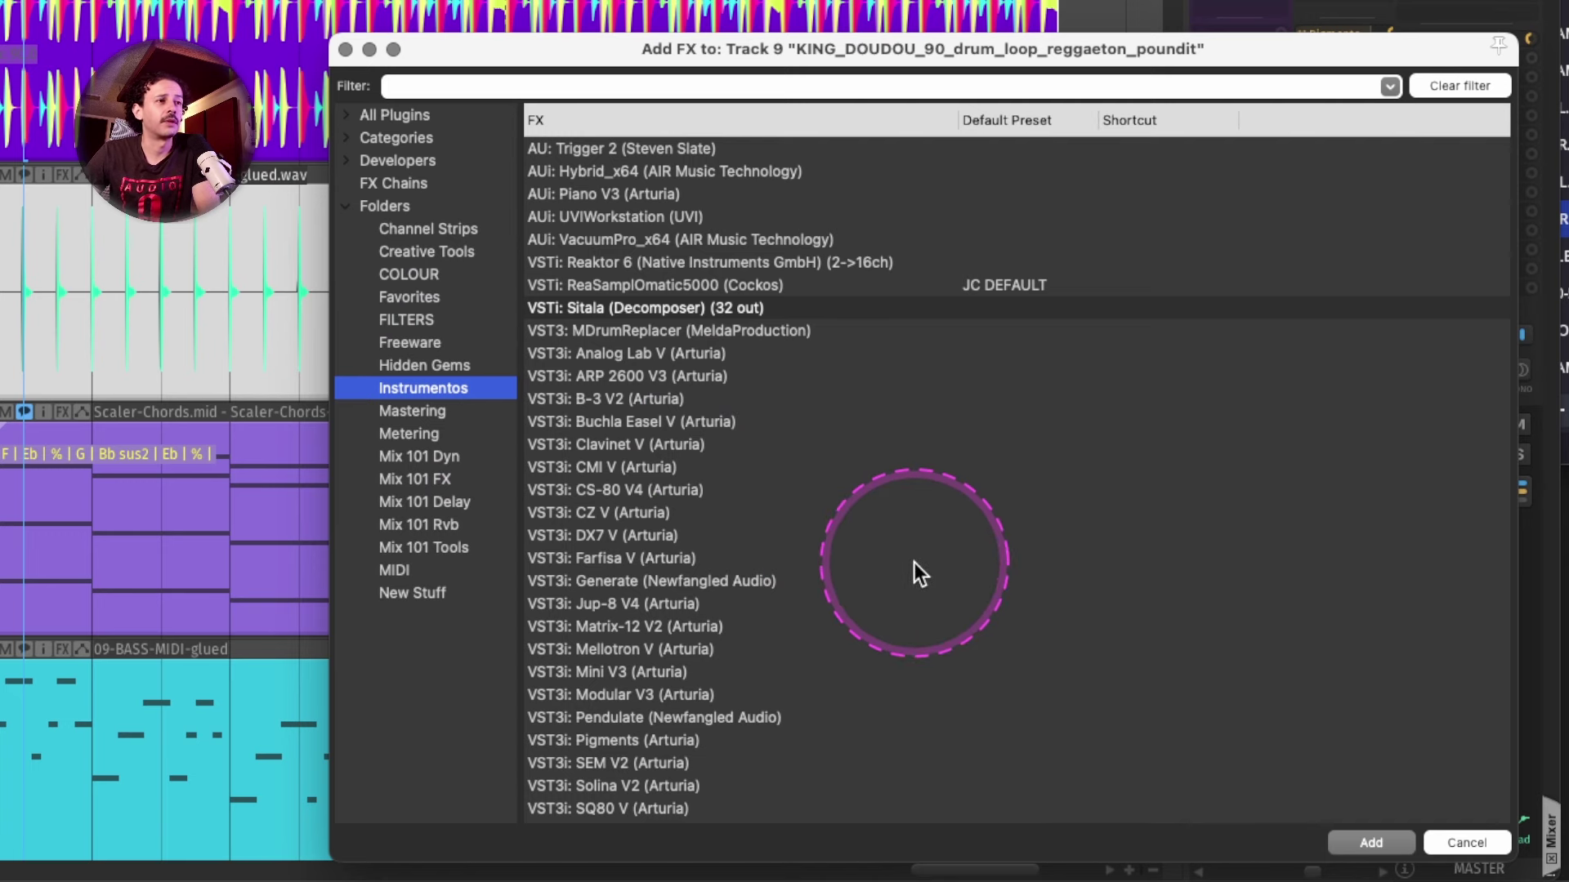
{"action": "scroll", "coordinate": [1025, 627], "scroll_direction": "down", "scroll_amount": 3}
{"action": "scroll", "coordinate": [1023, 626], "scroll_direction": "down", "scroll_amount": 2}
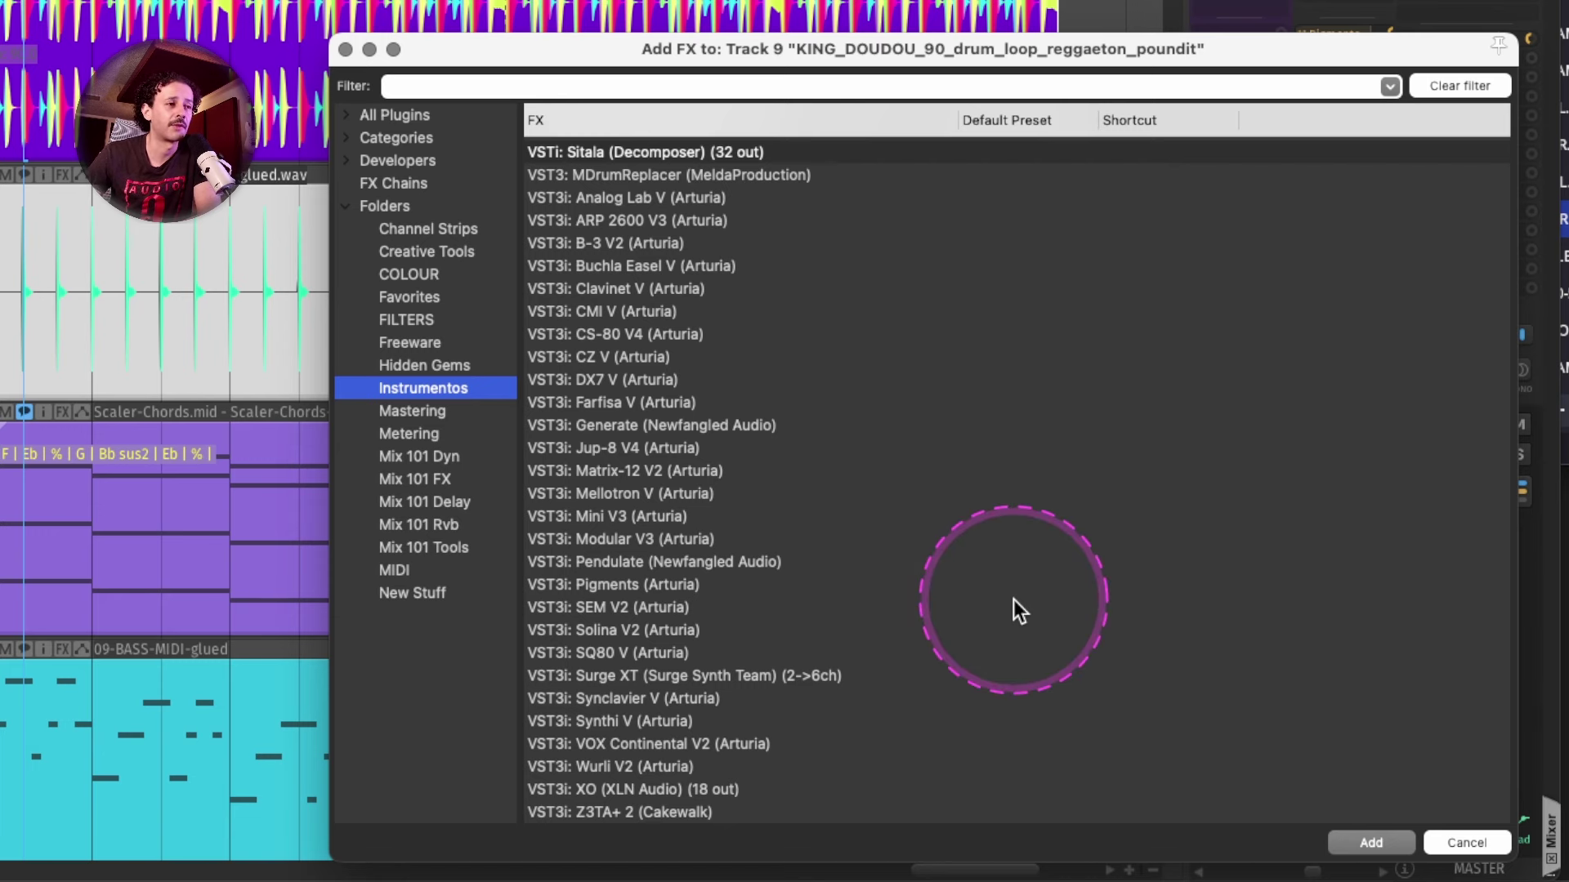
- Step through the Mastering folder, then list the Metering folder's analyzers and meters
{"action": "key", "text": "Down"}
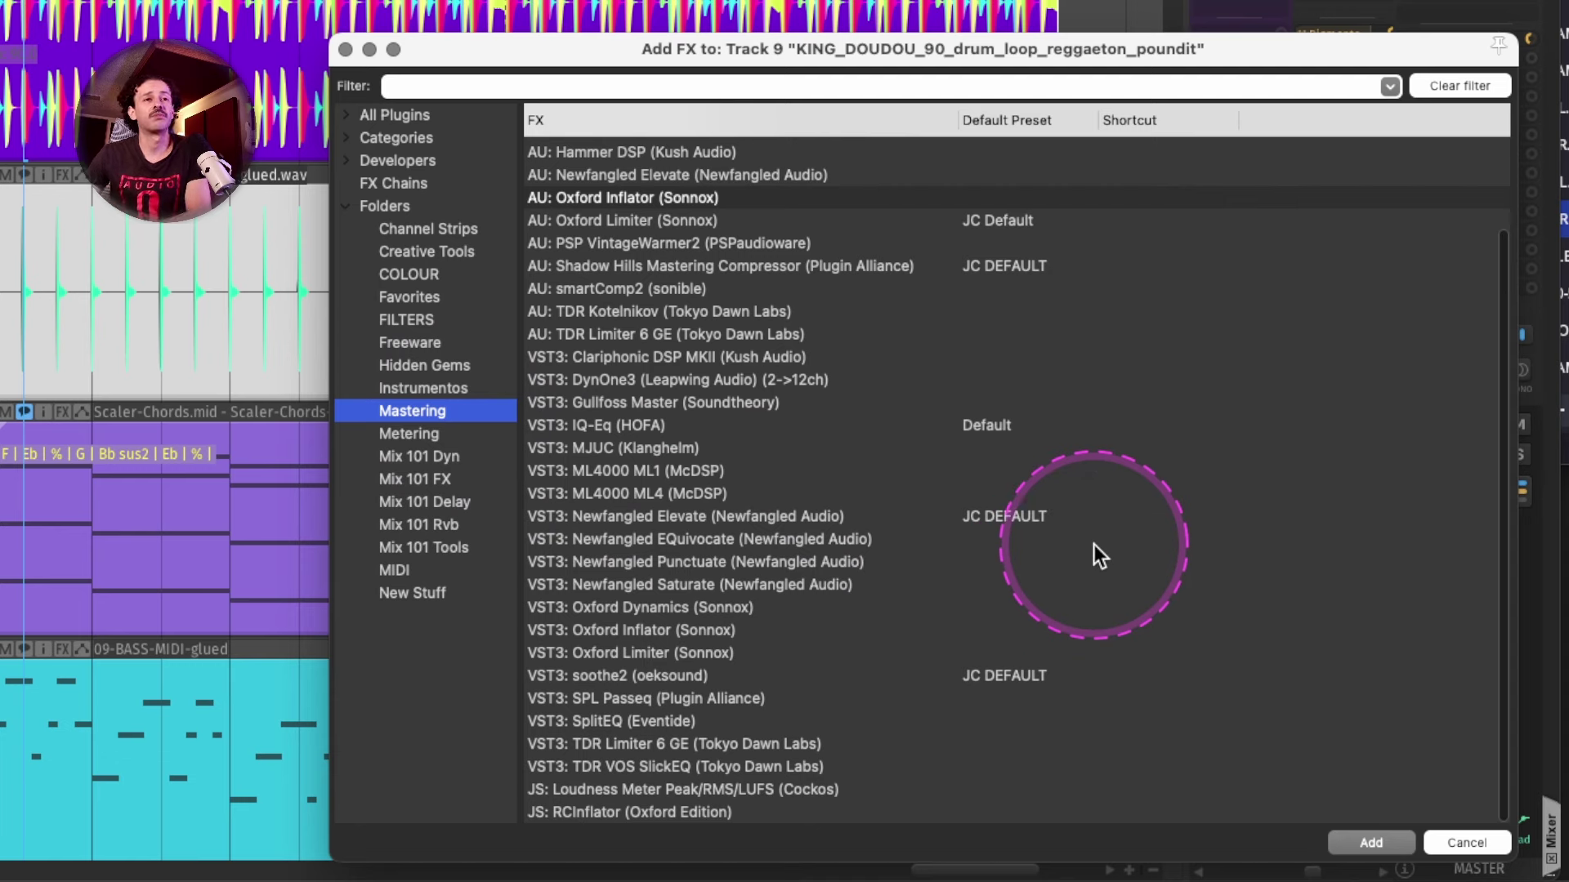
{"action": "scroll", "coordinate": [1026, 531], "scroll_direction": "up", "scroll_amount": 2}
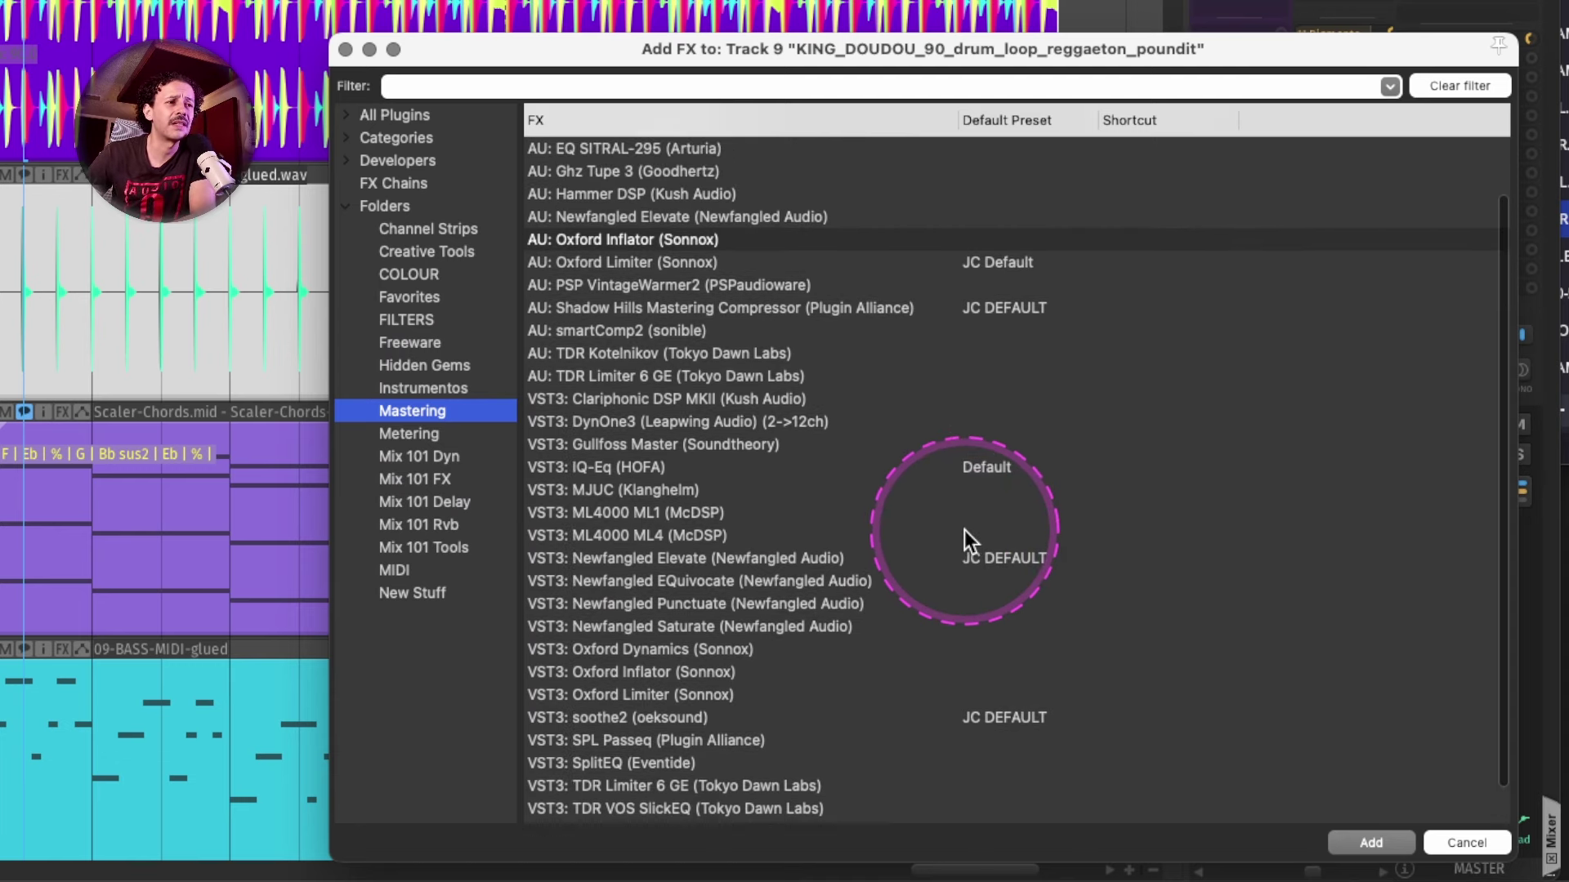
{"action": "scroll", "coordinate": [964, 531], "scroll_direction": "up", "scroll_amount": 3}
{"action": "mouse_move", "coordinate": [1510, 281]}
{"action": "left_mouse_down"}
{"action": "mouse_move", "coordinate": [1556, 356]}
{"action": "mouse_move", "coordinate": [1540, 263]}
{"action": "mouse_move", "coordinate": [1560, 457]}
{"action": "mouse_move", "coordinate": [1535, 270]}
{"action": "mouse_move", "coordinate": [1540, 310]}
{"action": "mouse_move", "coordinate": [1532, 282]}
{"action": "left_mouse_up"}
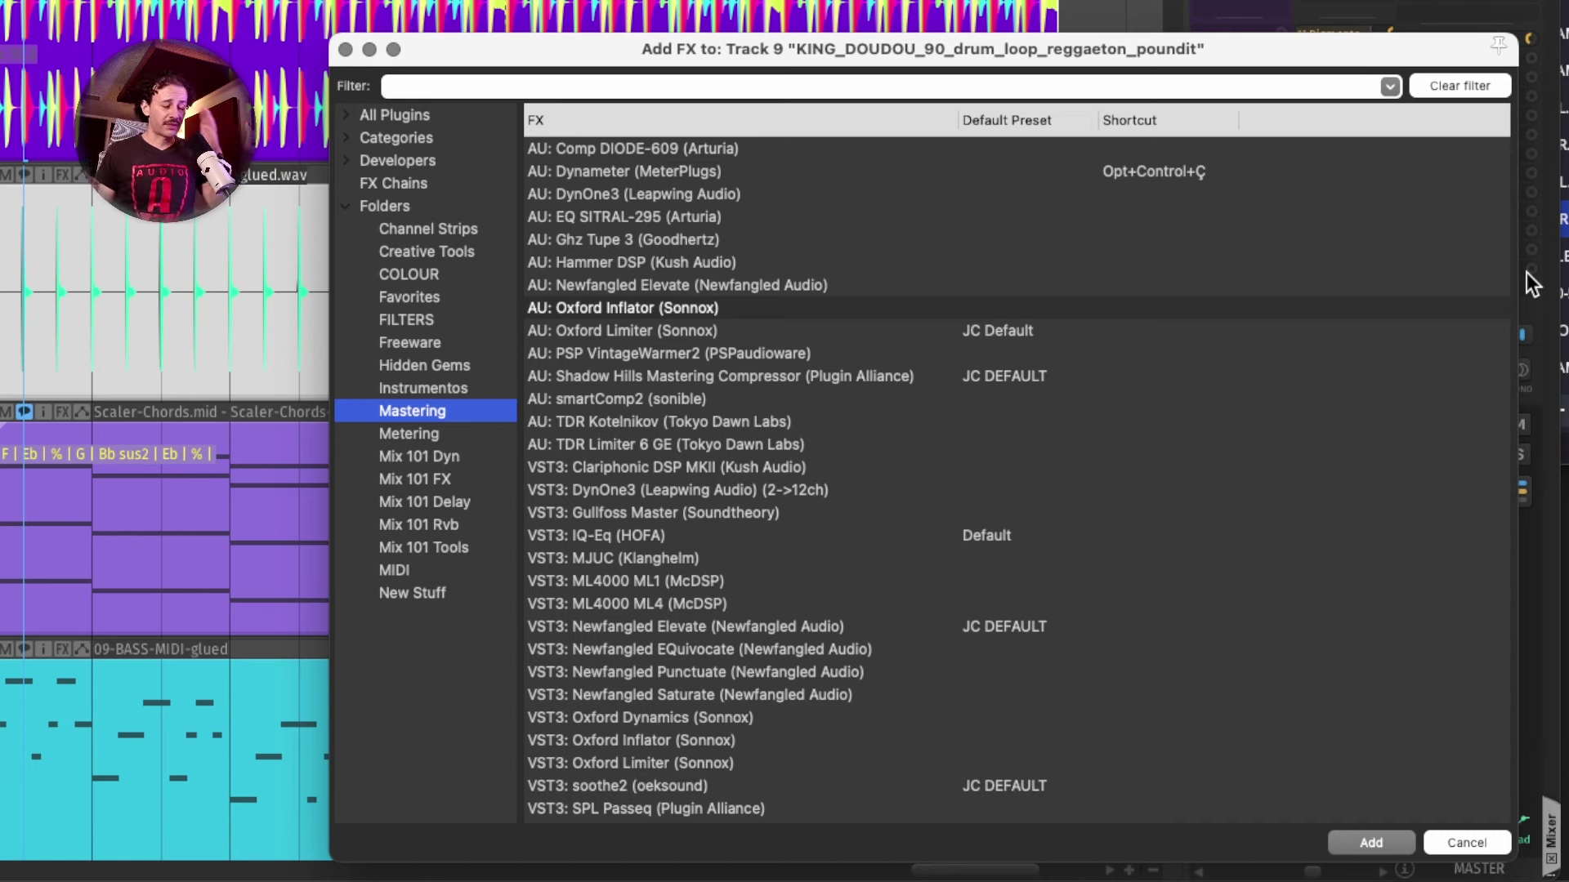
{"action": "left_click", "coordinate": [405, 433]}
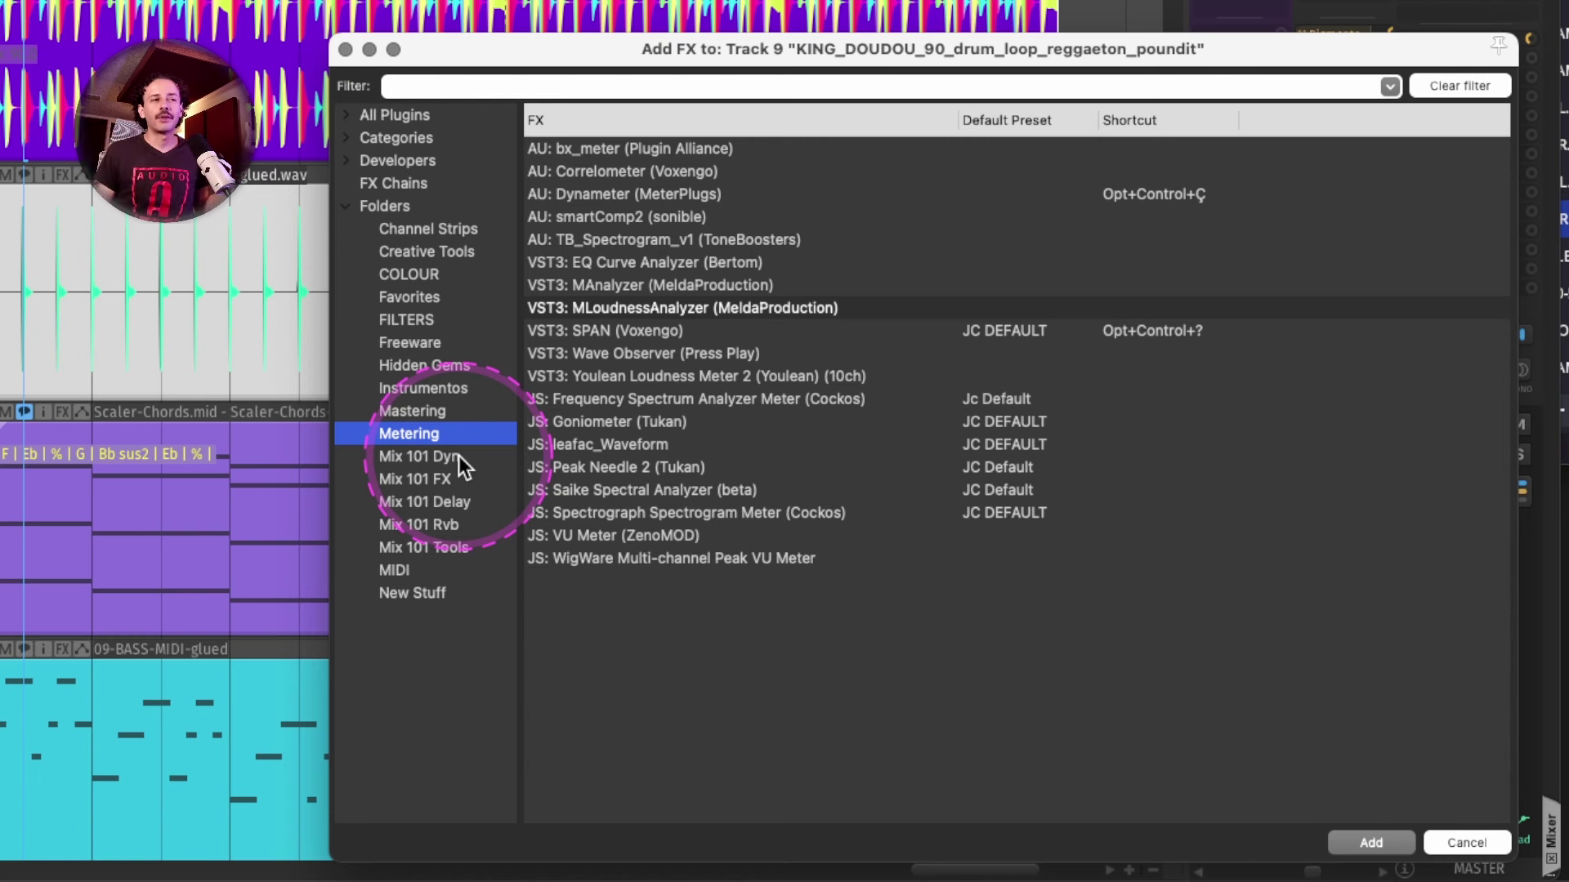
- Select SPAN in the Metering list, then browse the Mix 101 Delay and Mix 101 Rvb folders
{"action": "left_click", "coordinate": [663, 334]}
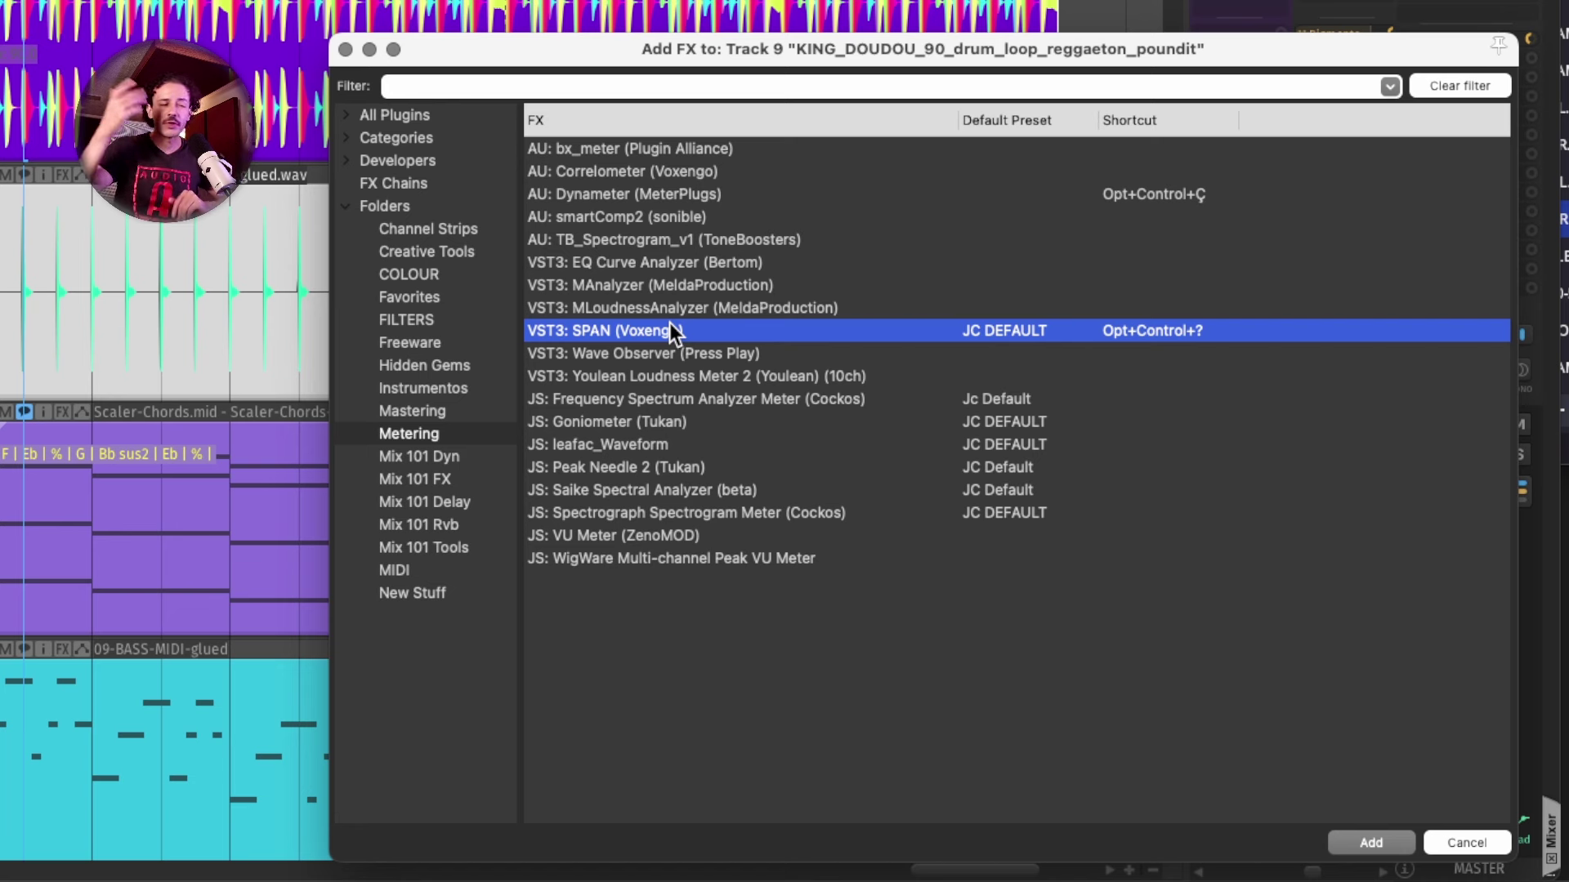
{"action": "left_click", "coordinate": [419, 501]}
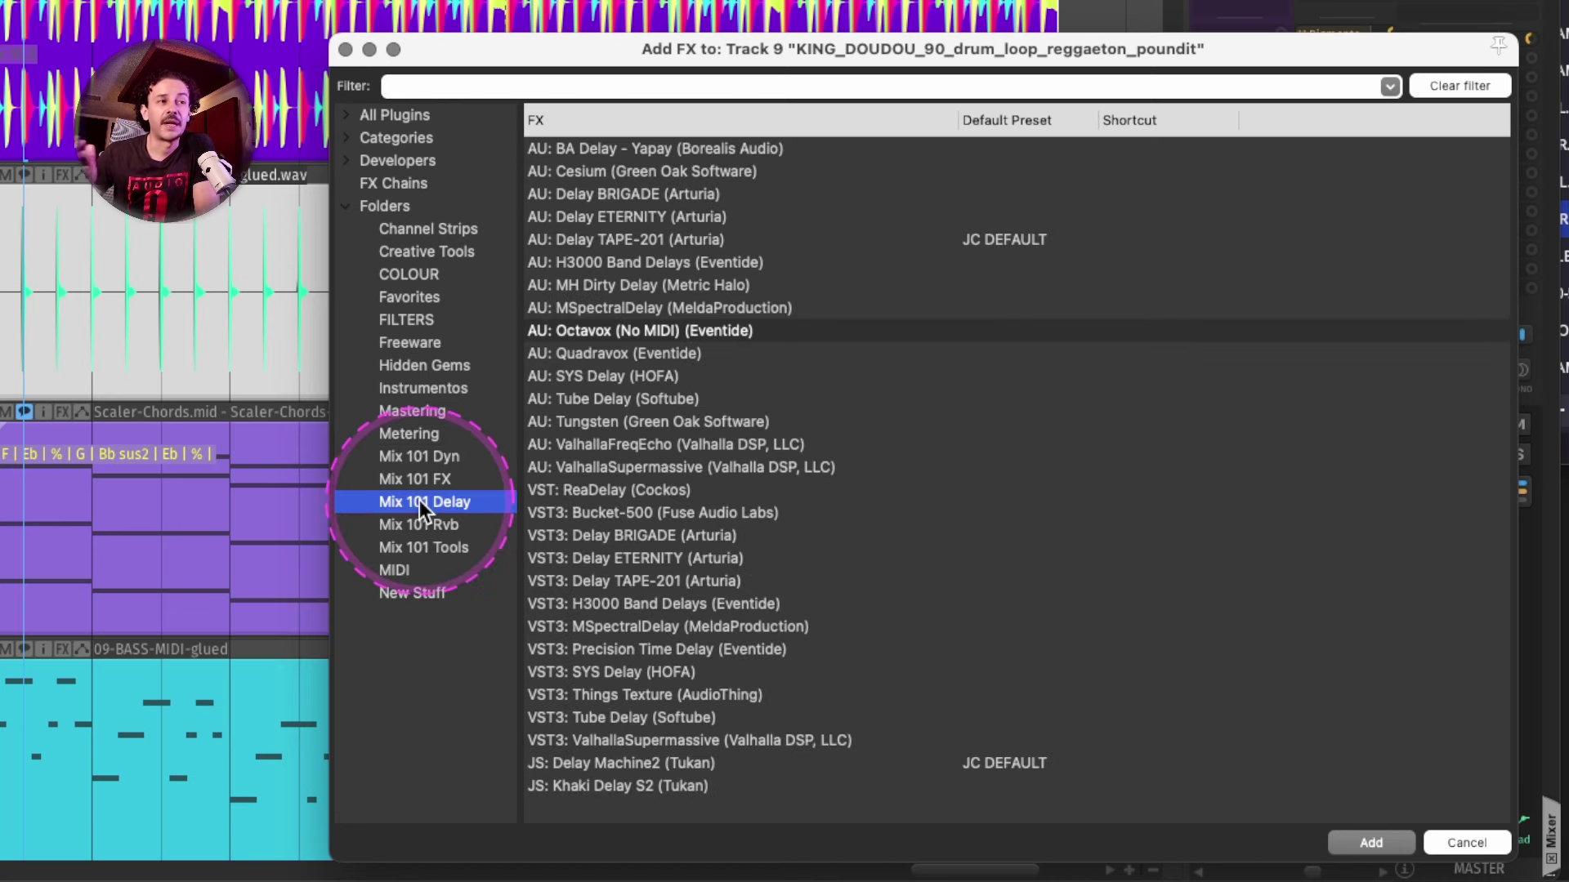
{"action": "left_click", "coordinate": [443, 533]}
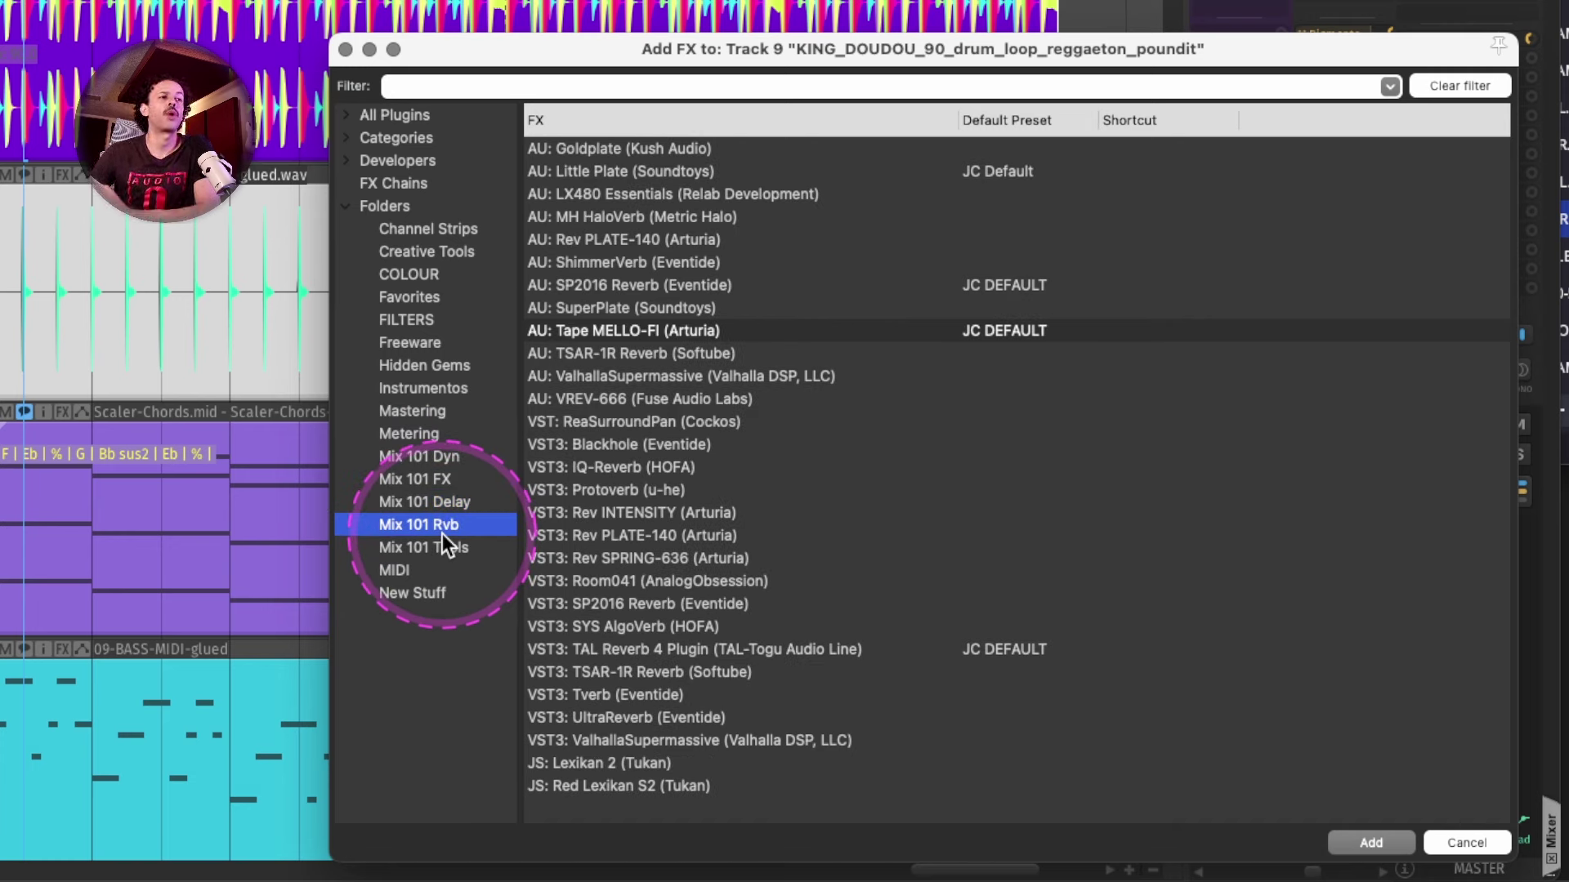
- Browse the Mix 101 FX folder and open the ShaperBox 3 plugin window
{"action": "left_click", "coordinate": [425, 479]}
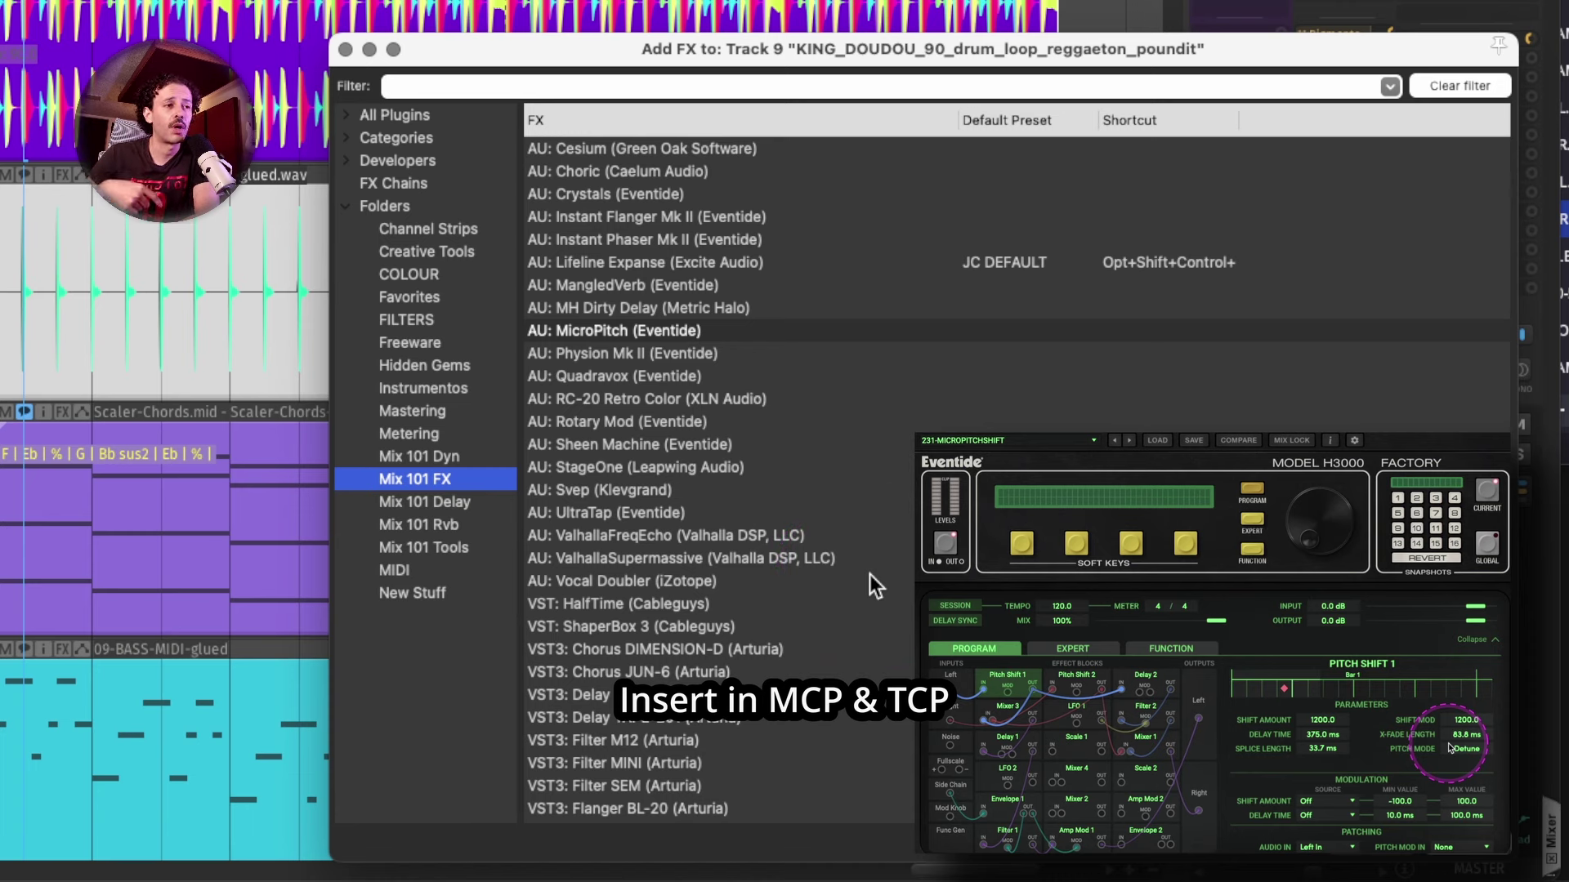
{"action": "scroll", "coordinate": [1348, 384], "scroll_direction": "down", "scroll_amount": 5}
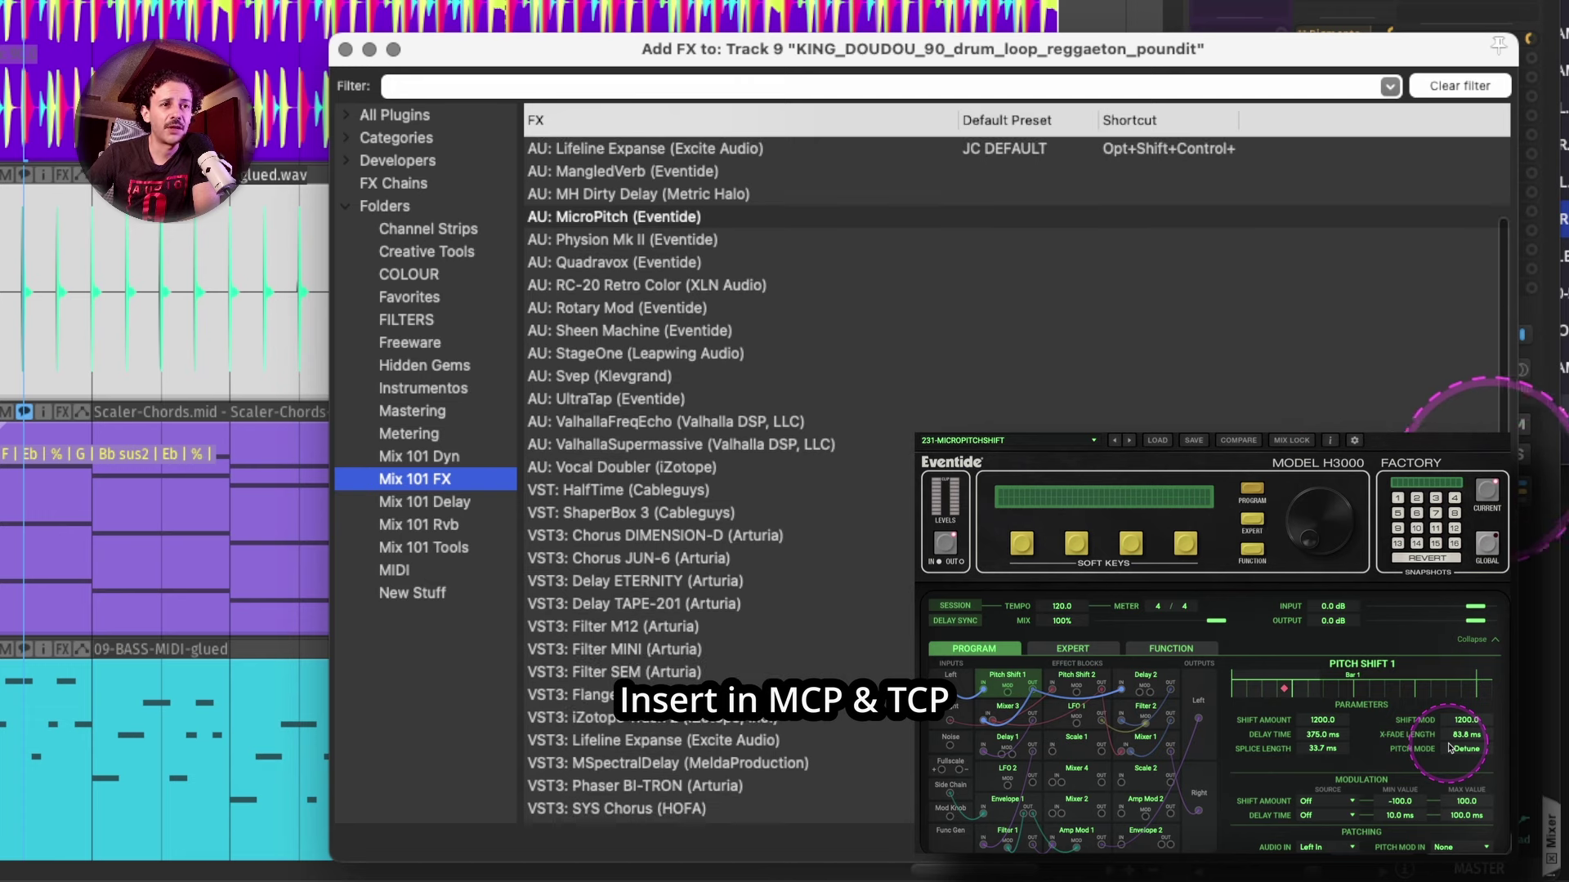
{"action": "scroll", "coordinate": [1513, 508], "scroll_direction": "down", "scroll_amount": 7}
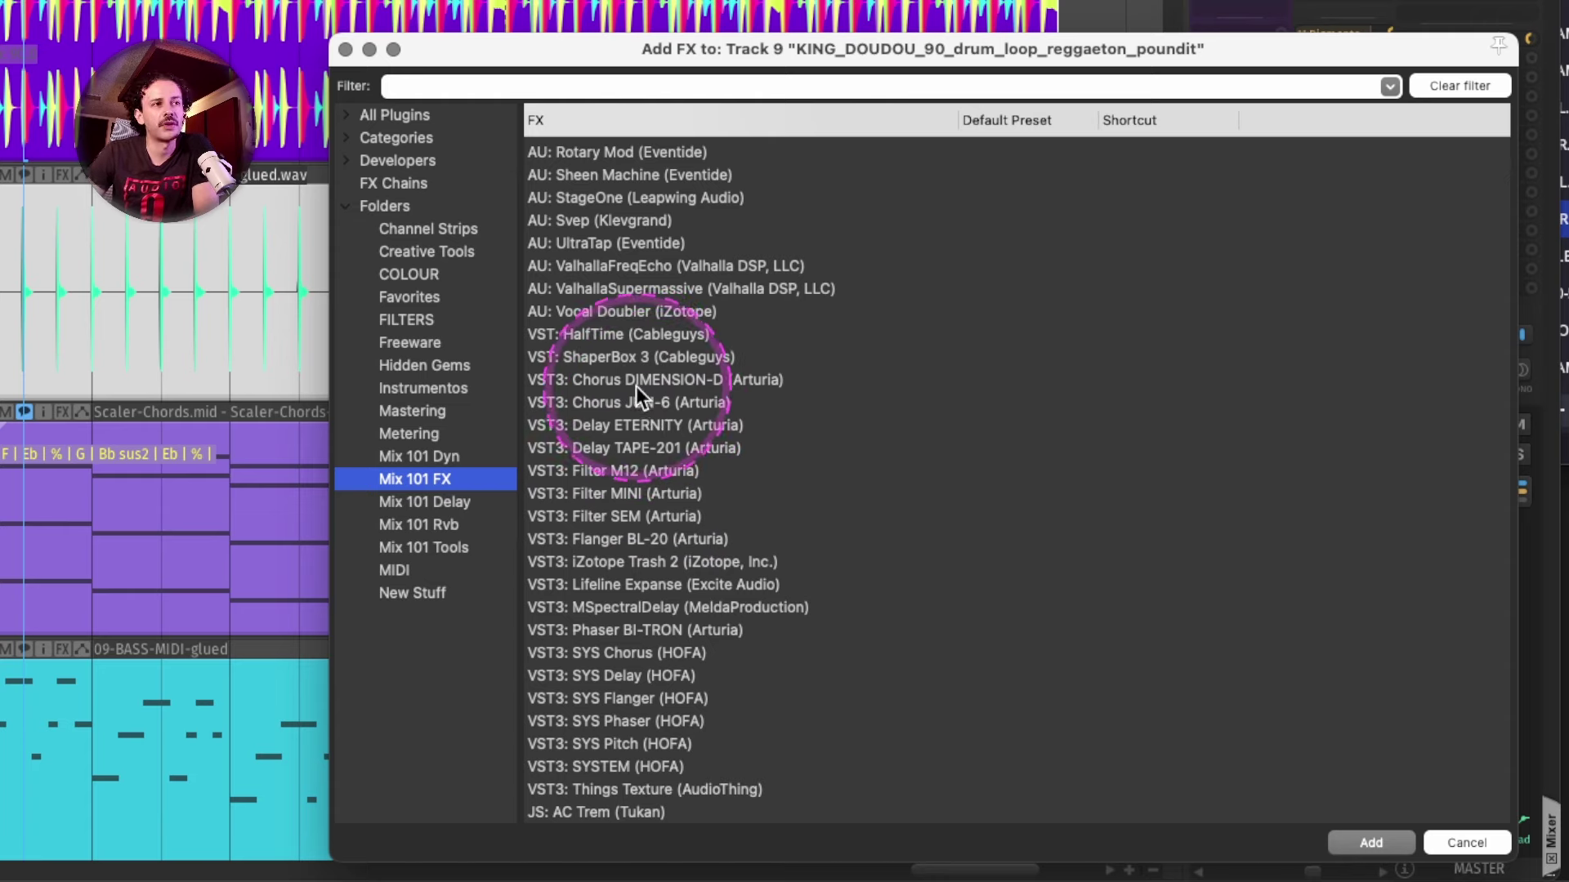
{"action": "double_click", "coordinate": [621, 357]}
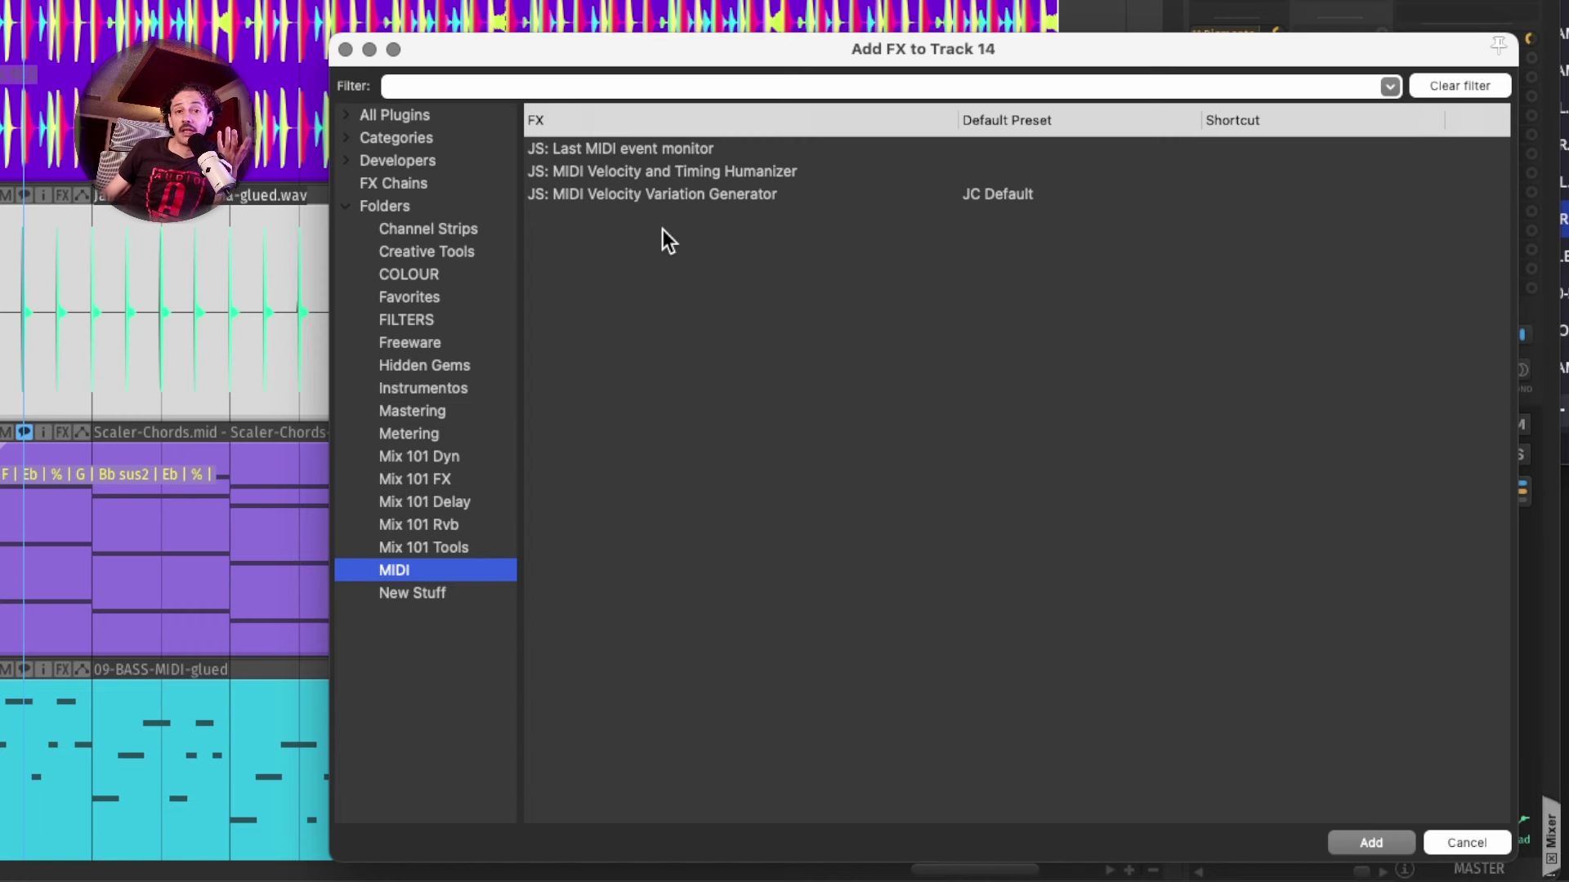
- Add a custom folder named UTILITY, then return to the full plugin list
{"action": "right_click", "coordinate": [463, 678]}
{"action": "left_click", "coordinate": [464, 678]}
{"action": "type", "text": "UTILITY"}
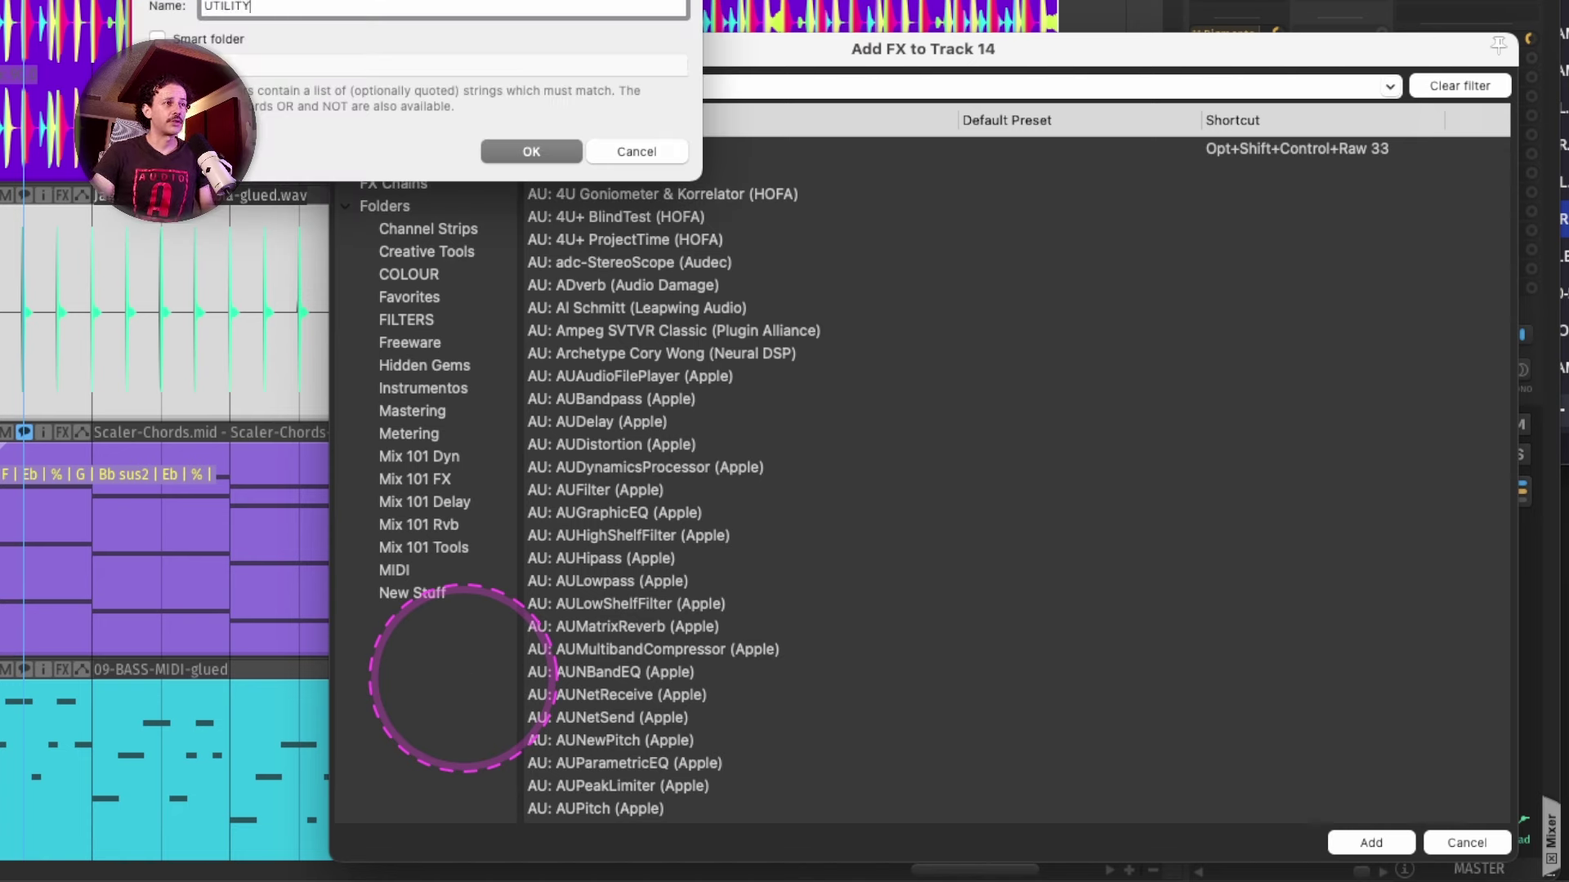
{"action": "key", "text": "Return"}
{"action": "left_click", "coordinate": [466, 113]}
{"action": "left_click", "coordinate": [488, 86]}
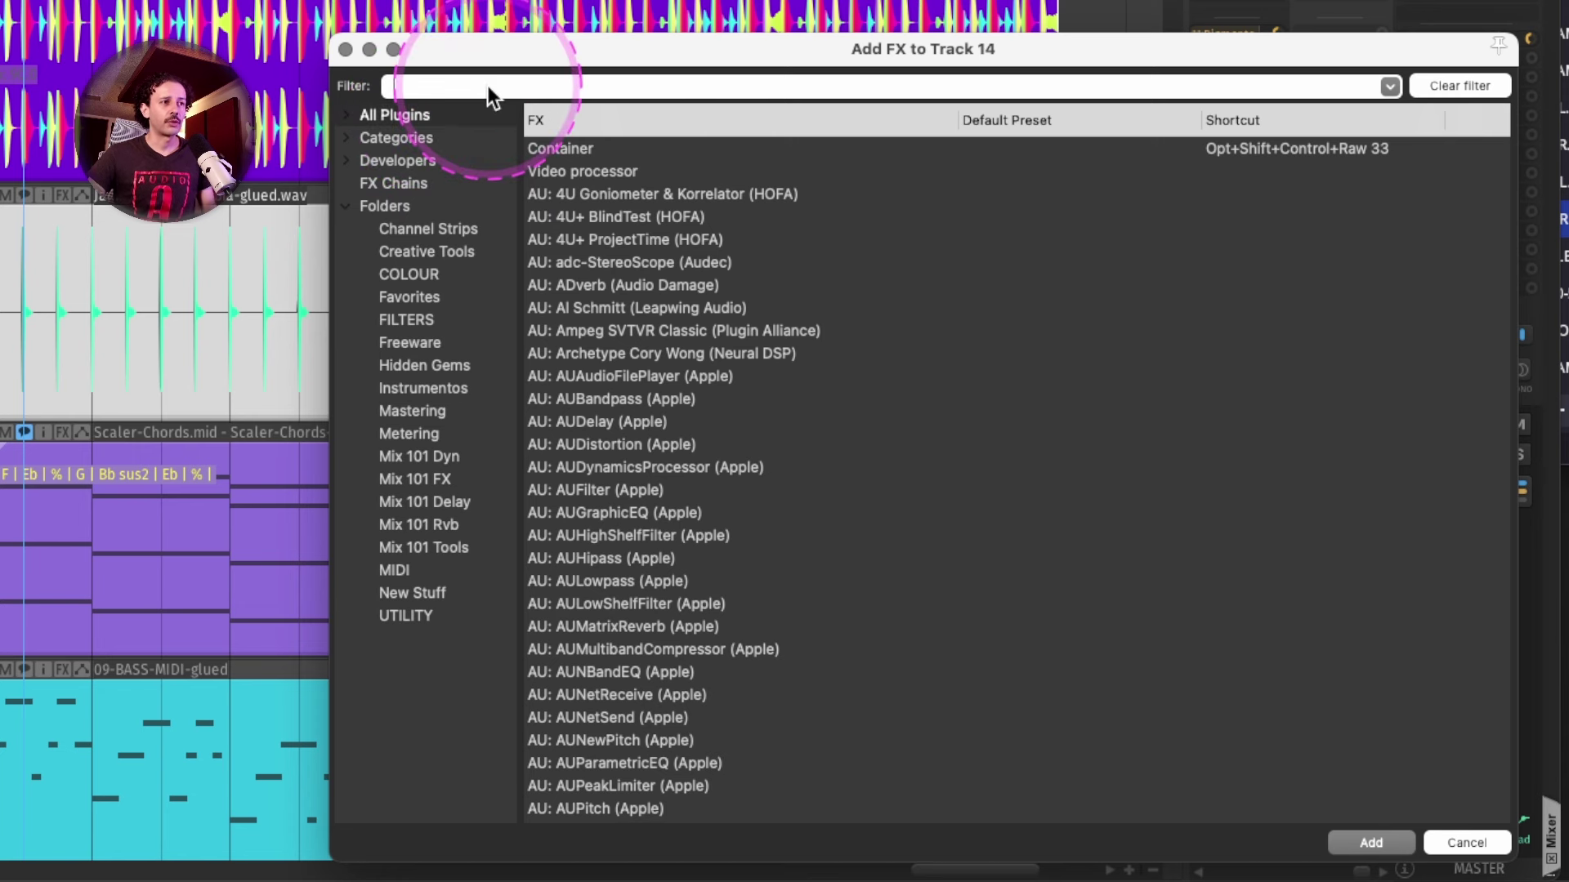
- Filter for ISOL and file VST3: ISOL8 into the UTILITY folder
{"action": "type", "text": "ISOL"}
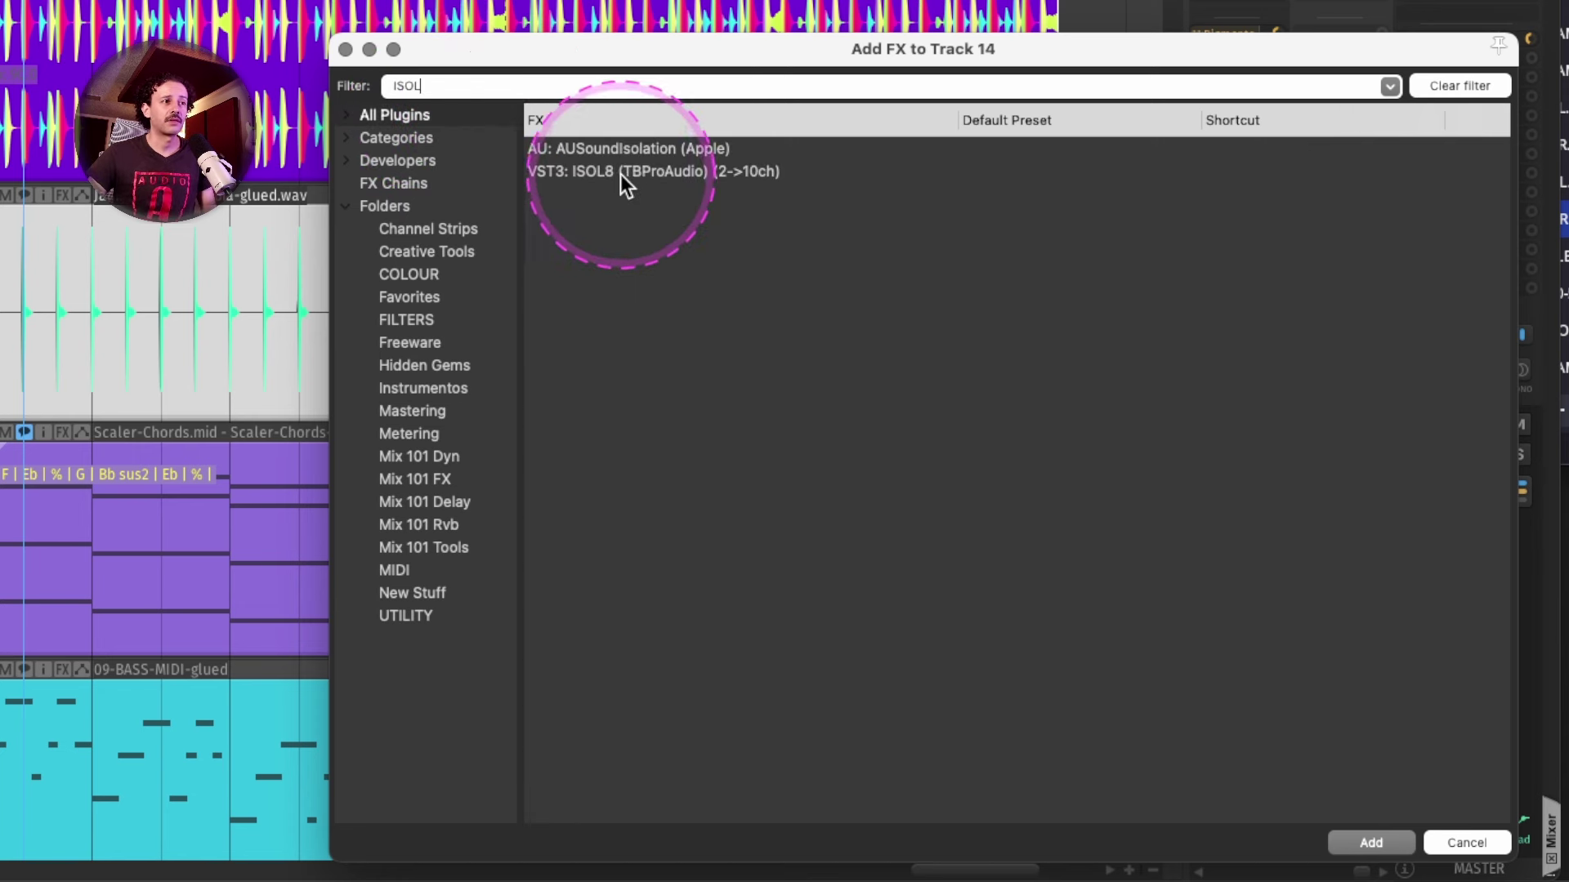
{"action": "left_click_drag", "start_coordinate": [620, 173], "coordinate": [414, 620]}
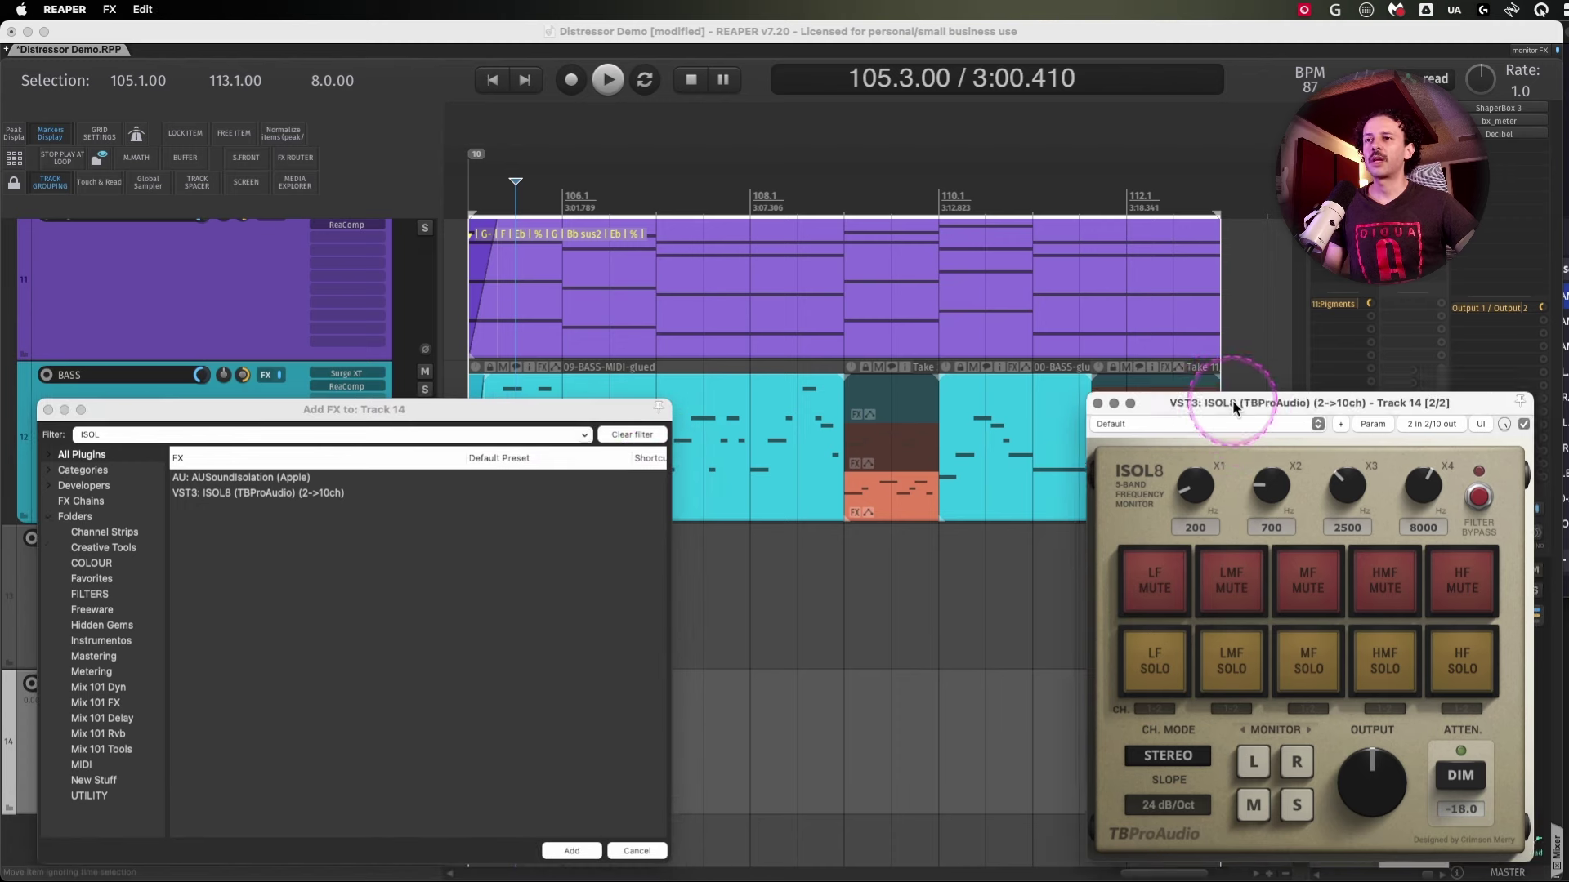
{"action": "left_click", "coordinate": [1247, 581]}
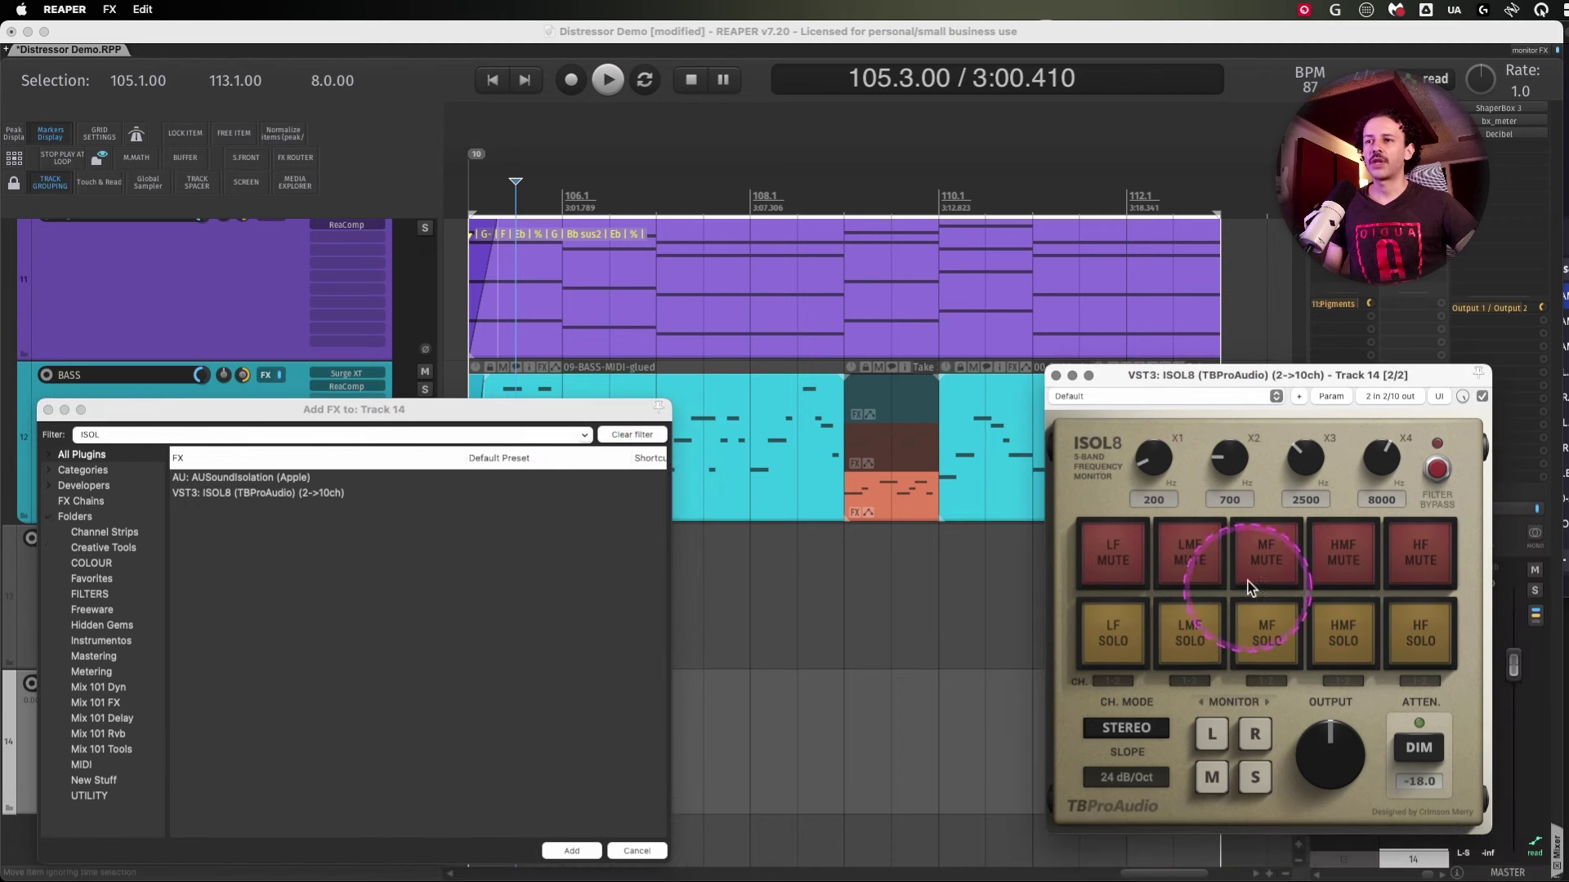
- Solo and unsolo ISOL8's LF, LMF and MF bands
{"action": "left_click", "coordinate": [1127, 629]}
{"action": "left_click", "coordinate": [1177, 640]}
{"action": "left_click", "coordinate": [1130, 636]}
{"action": "left_click", "coordinate": [1189, 635]}
{"action": "left_click", "coordinate": [1267, 636]}
{"action": "left_click", "coordinate": [1266, 636]}
- Try ISOL8's output level, DIM, and L, R, M, S monitoring buttons
{"action": "left_click", "coordinate": [1337, 755]}
{"action": "left_click", "coordinate": [1418, 748]}
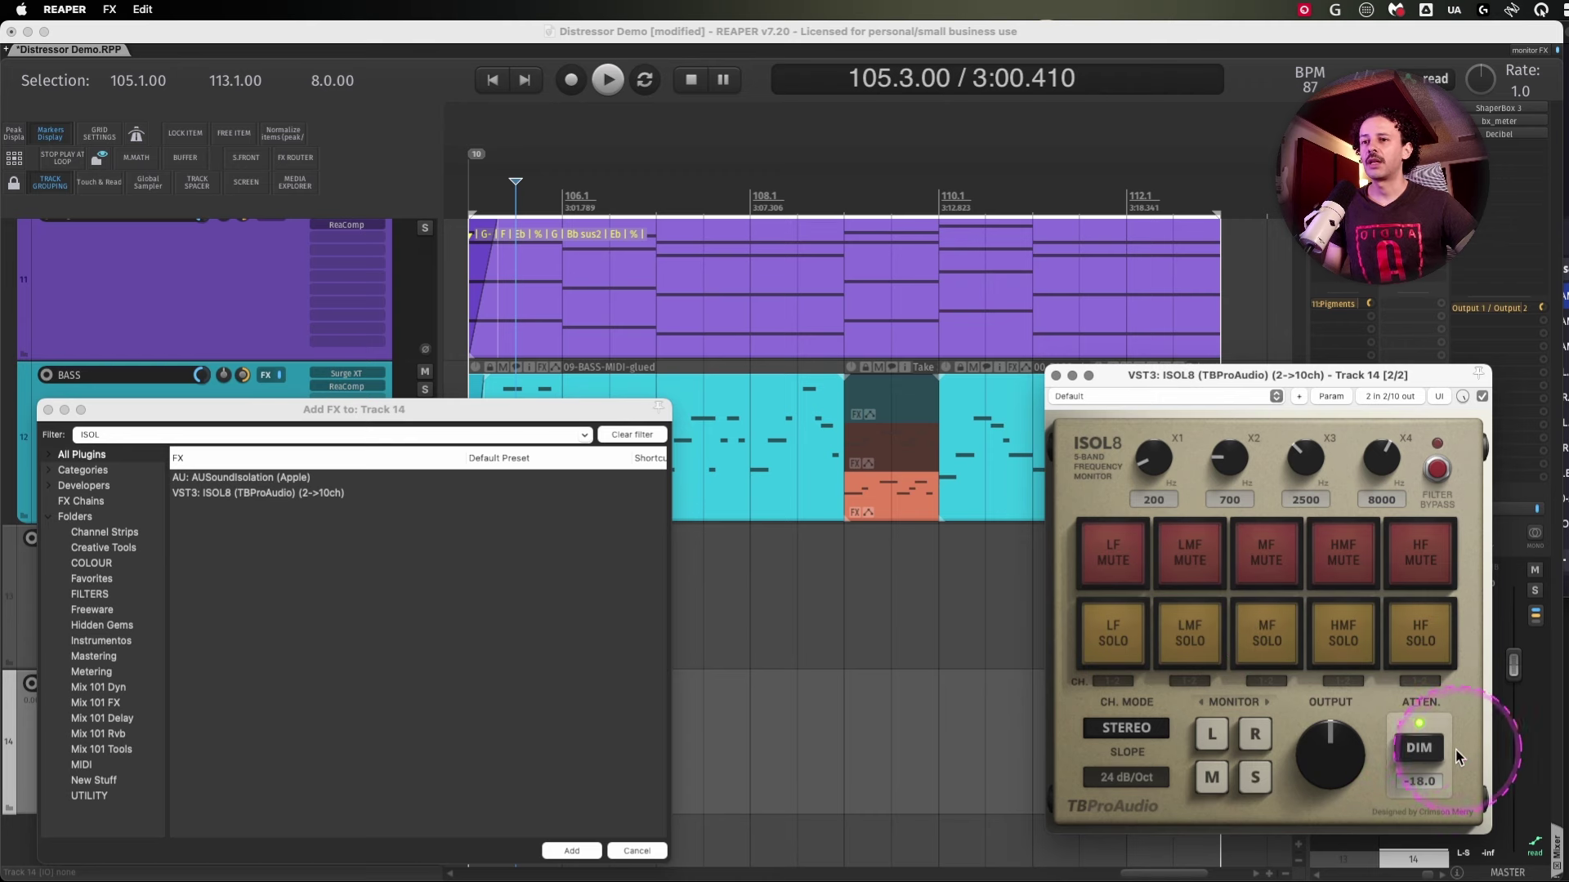
{"action": "left_click", "coordinate": [1211, 734]}
{"action": "left_click", "coordinate": [1250, 736]}
{"action": "left_click", "coordinate": [1218, 780]}
{"action": "left_click", "coordinate": [1257, 783]}
{"action": "left_click", "coordinate": [1140, 748]}
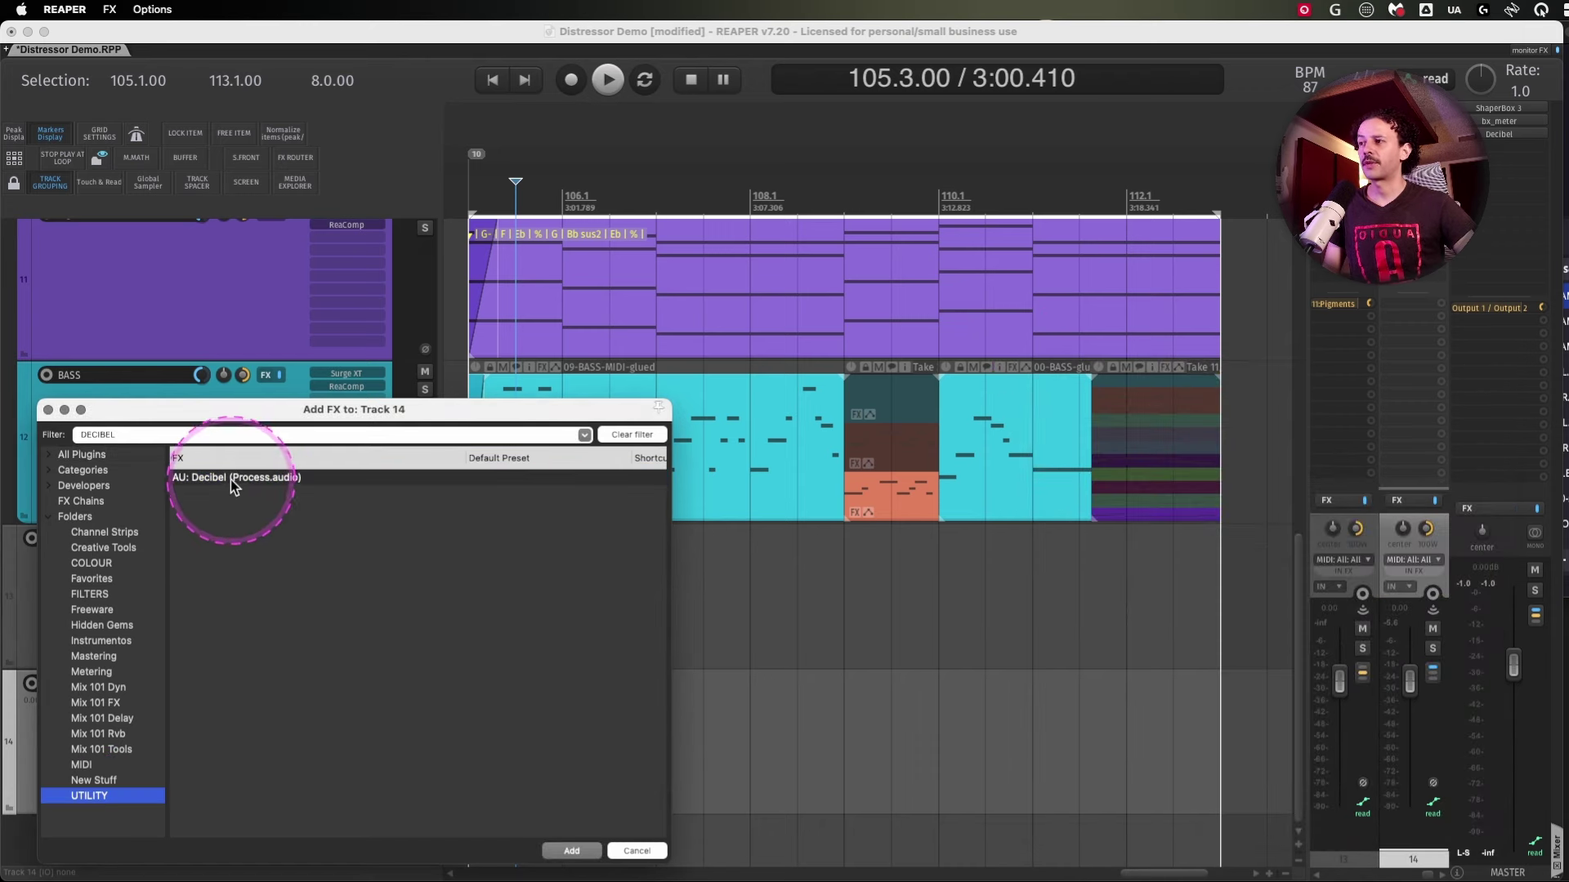
- Add Decibel to Track 14 and load its SpectV preset
{"action": "double_click", "coordinate": [234, 477]}
{"action": "mouse_move", "coordinate": [1263, 268]}
{"action": "left_mouse_down"}
{"action": "mouse_move", "coordinate": [1273, 237]}
{"action": "mouse_move", "coordinate": [1265, 279]}
{"action": "left_mouse_up"}
{"action": "left_click_drag", "start_coordinate": [1148, 279], "coordinate": [1176, 342]}
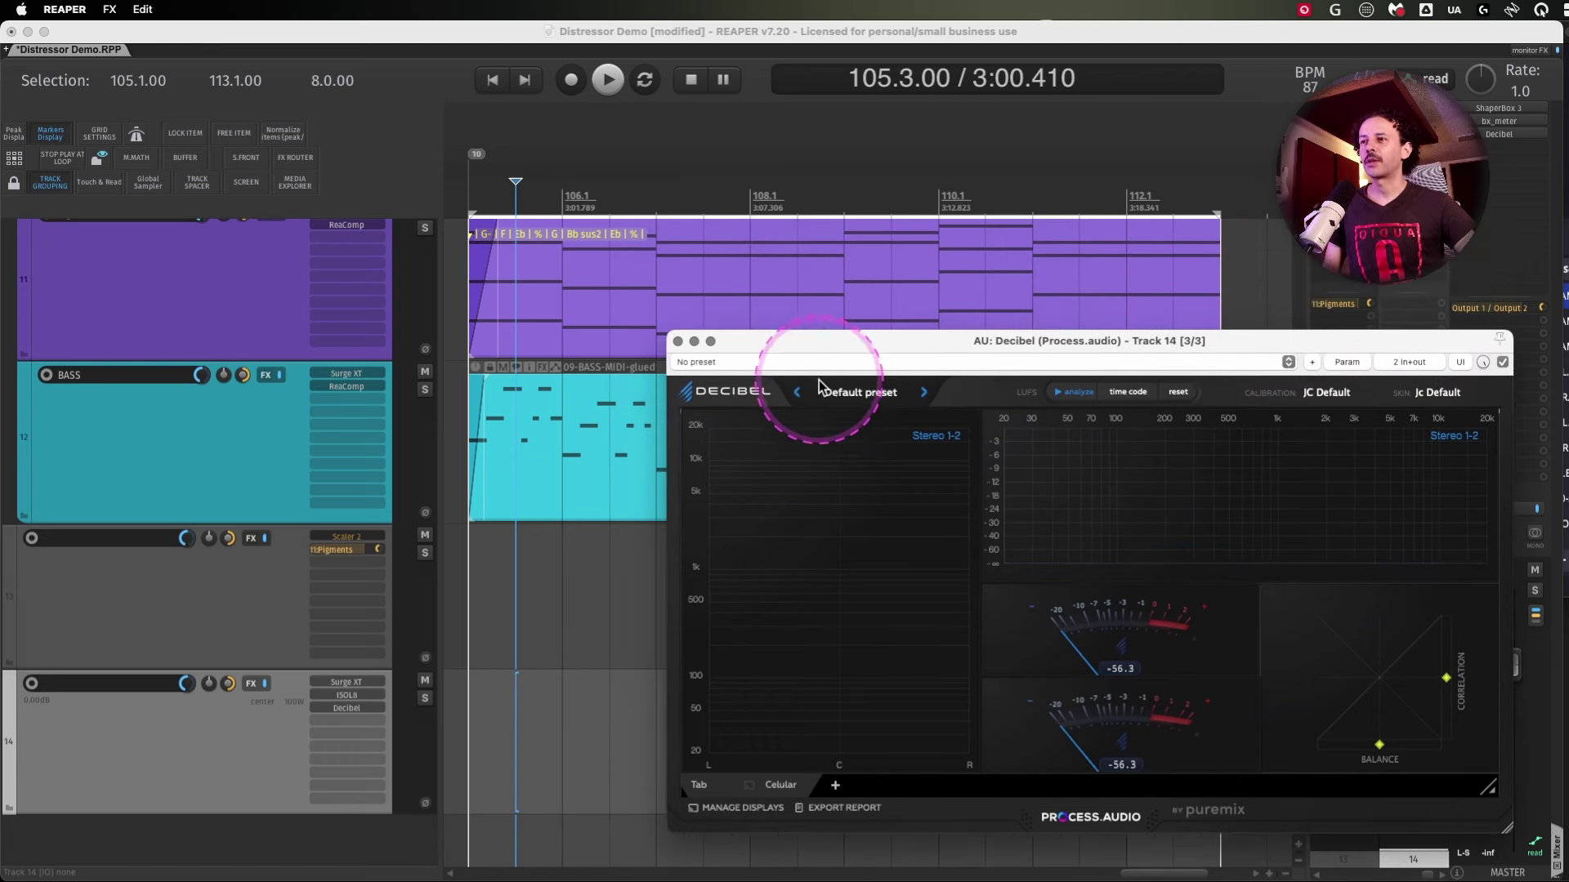
{"action": "left_click", "coordinate": [870, 390]}
{"action": "mouse_move", "coordinate": [876, 450]}
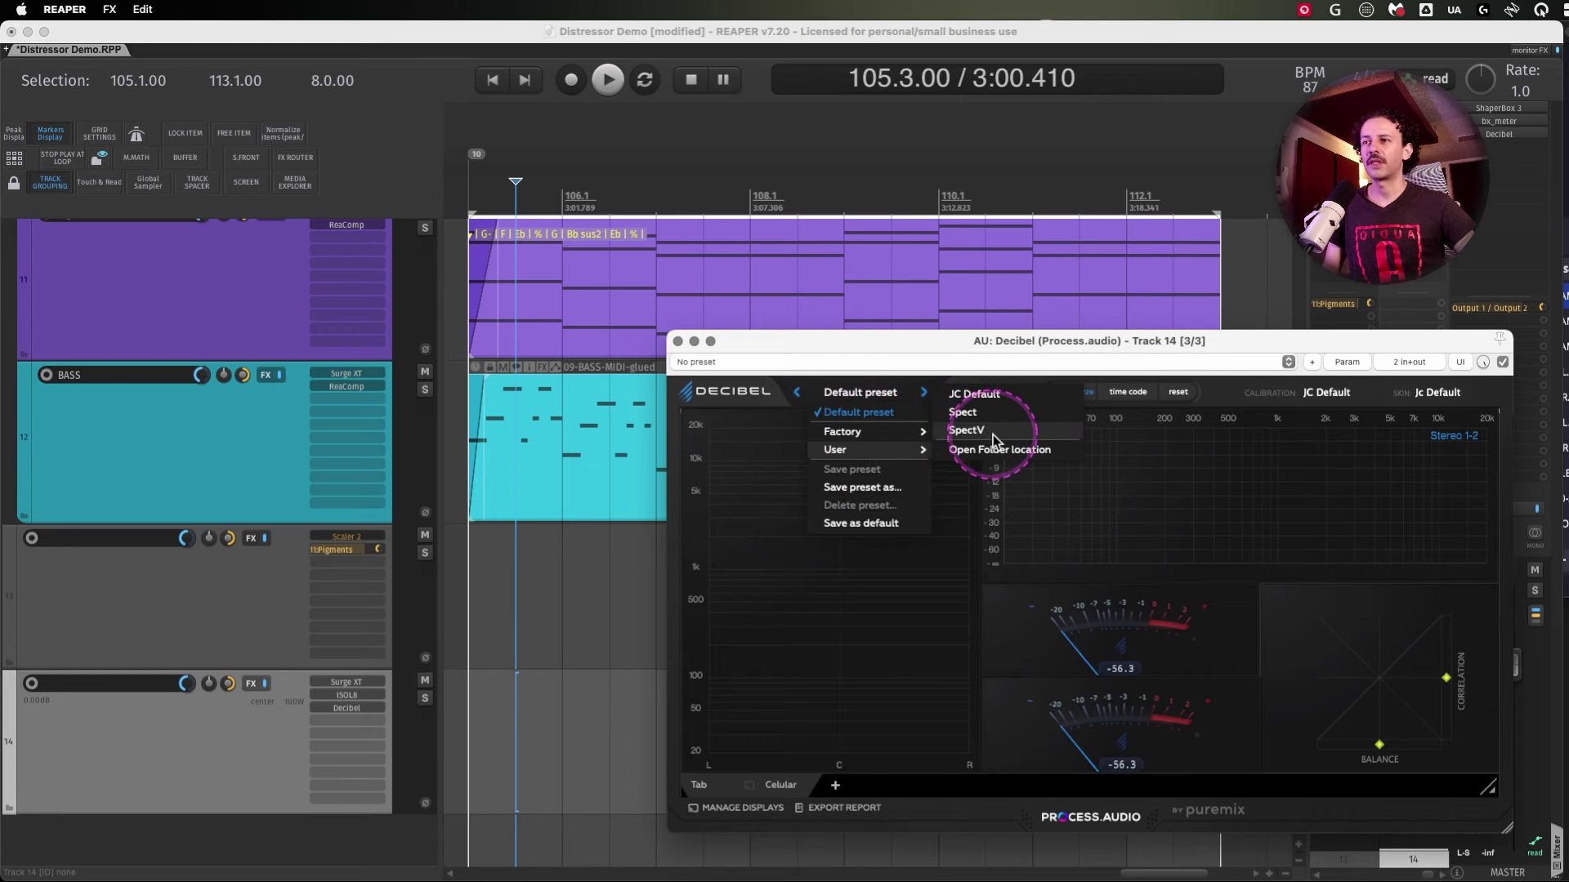
{"action": "left_click", "coordinate": [983, 432]}
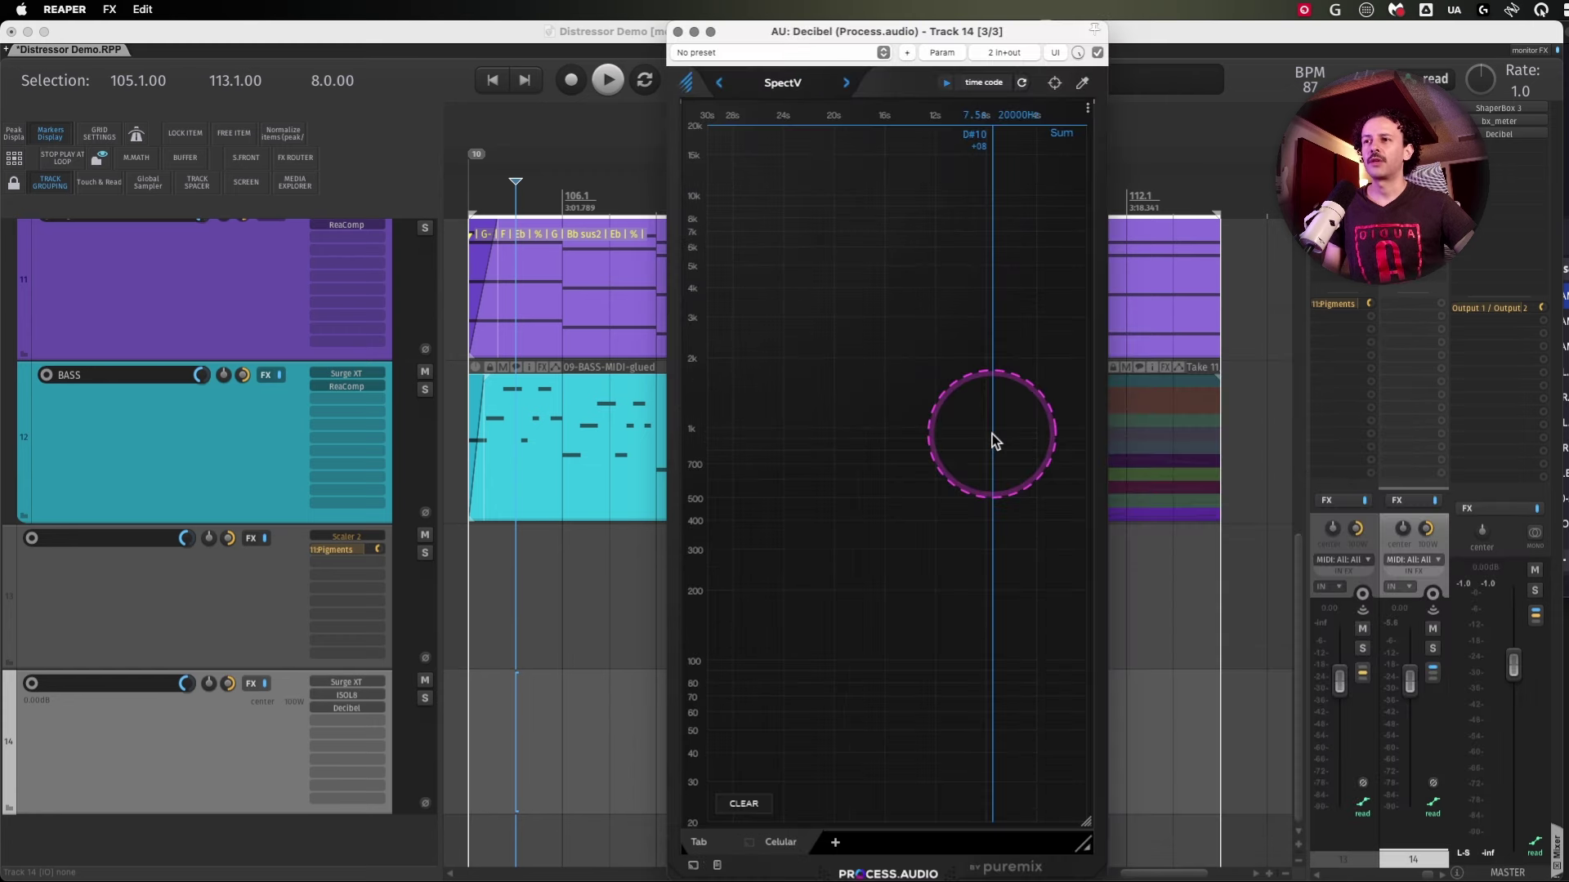
- Switch Decibel to the wide Spect preset
{"action": "left_click", "coordinate": [782, 82]}
{"action": "mouse_move", "coordinate": [782, 140]}
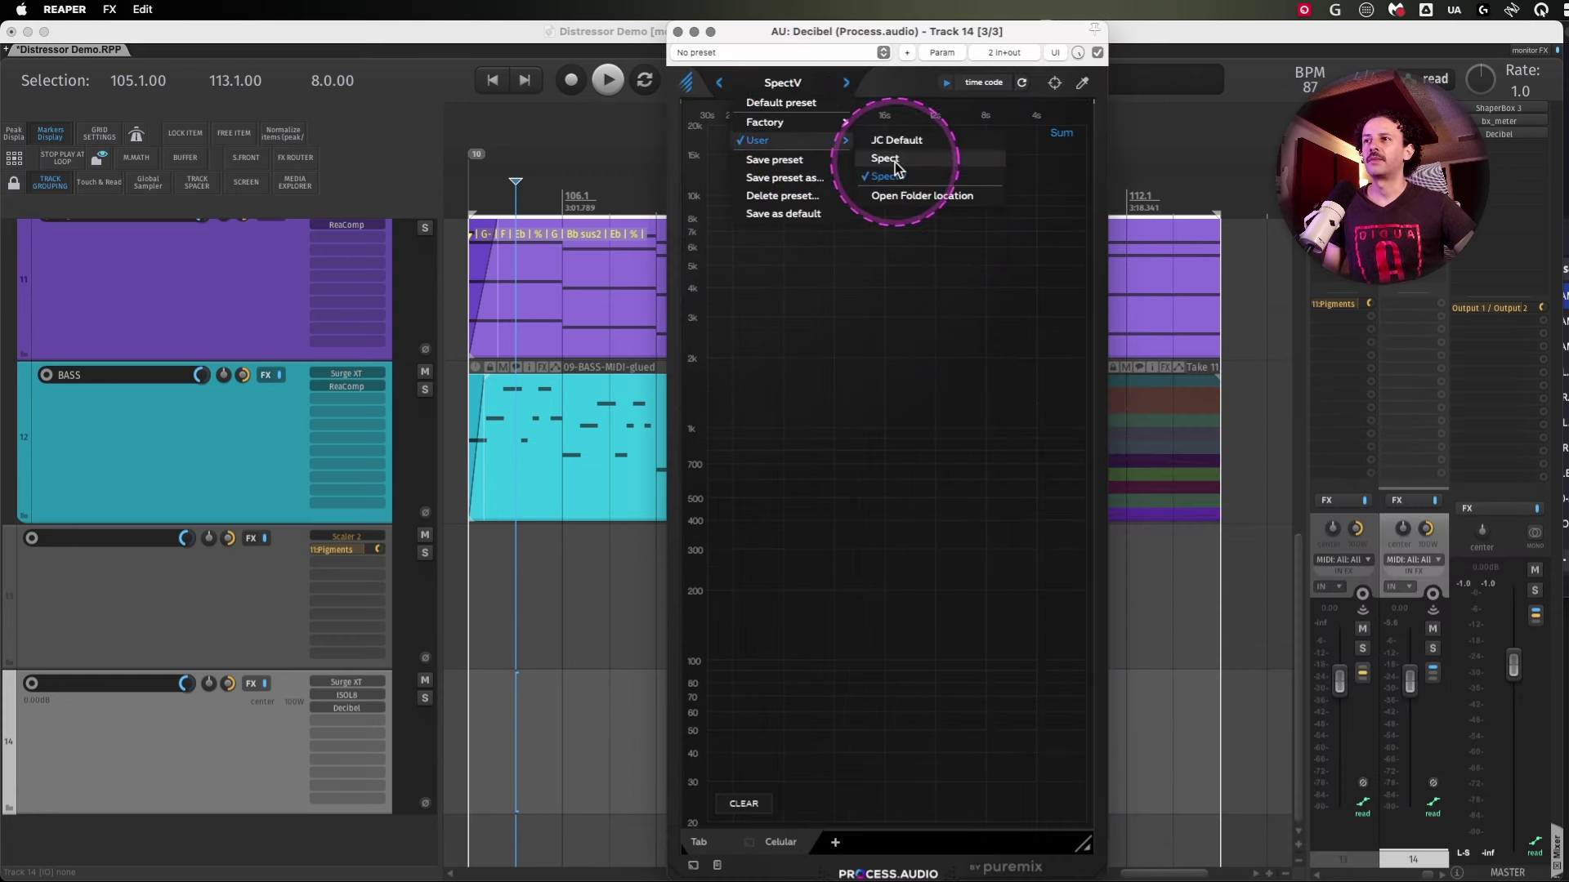
{"action": "left_click", "coordinate": [886, 158]}
{"action": "left_click_drag", "start_coordinate": [949, 36], "coordinate": [914, 139]}
- Load Decibel's JC Default preset and read time and frequency values off the spectrogram
{"action": "left_click", "coordinate": [822, 185]}
{"action": "mouse_move", "coordinate": [840, 243]}
{"action": "left_click", "coordinate": [938, 243]}
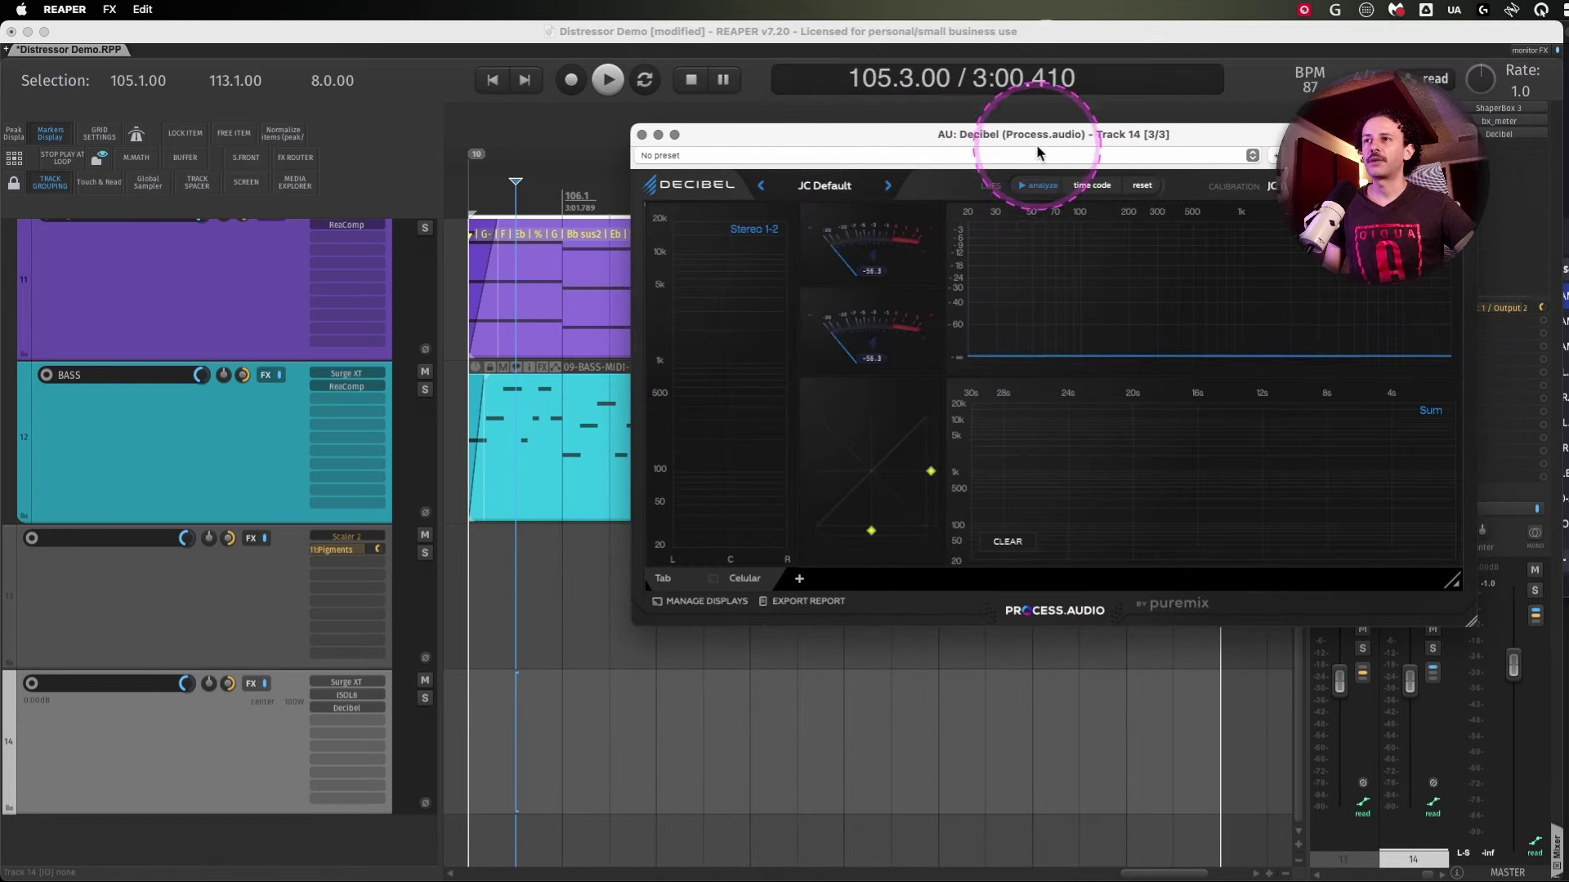
{"action": "left_click_drag", "start_coordinate": [1036, 141], "coordinate": [1012, 198]}
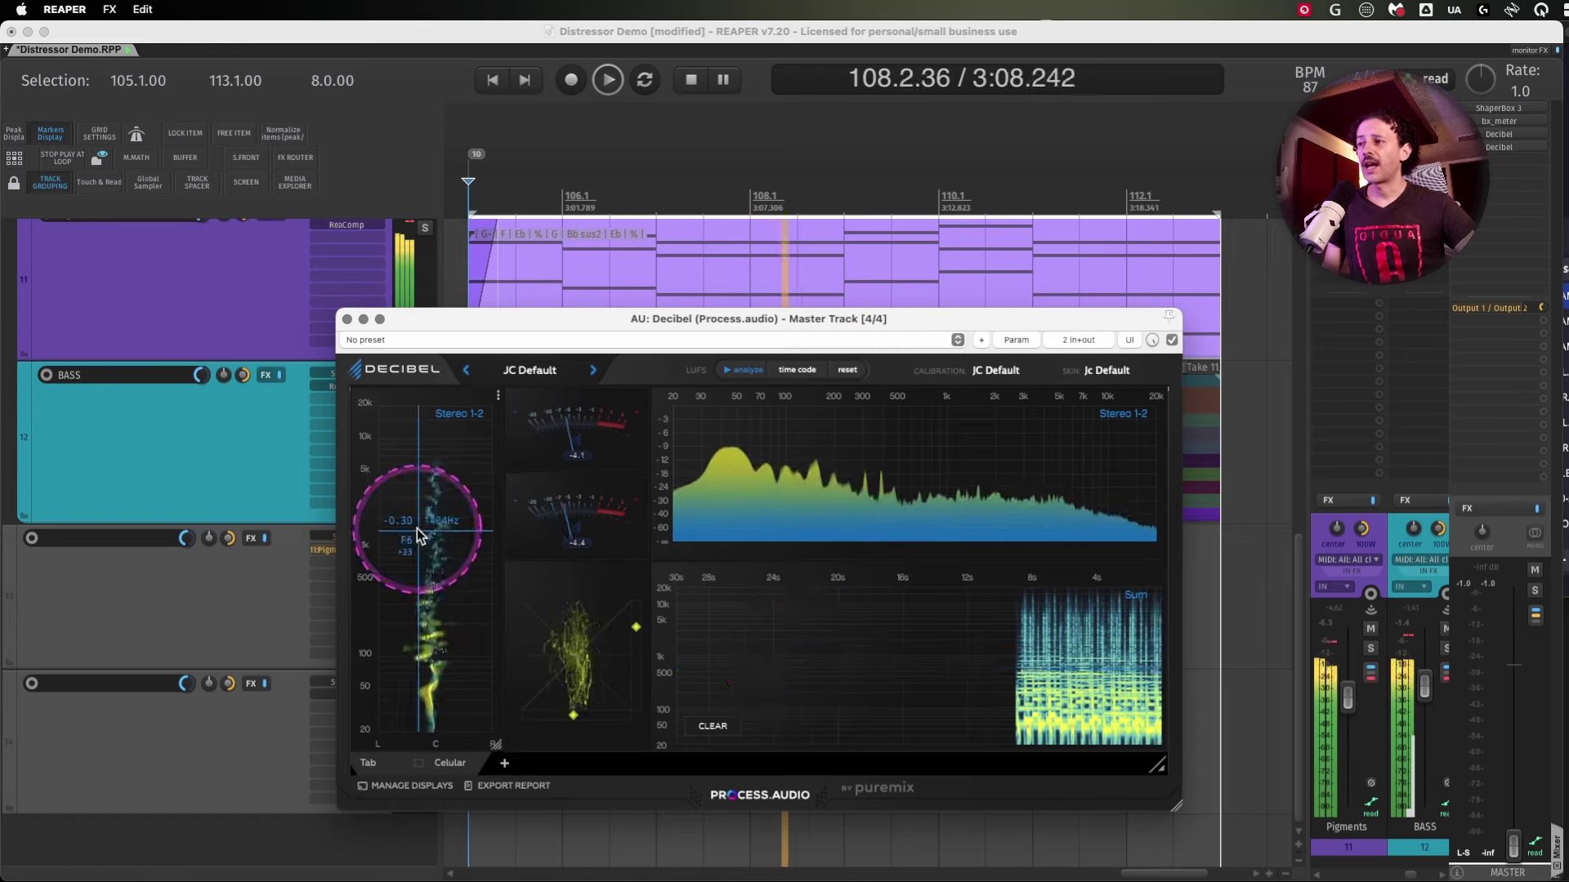
{"action": "mouse_move", "coordinate": [420, 535]}
{"action": "left_mouse_down"}
{"action": "mouse_move", "coordinate": [564, 665]}
{"action": "mouse_move", "coordinate": [581, 445]}
{"action": "mouse_move", "coordinate": [877, 574]}
{"action": "mouse_move", "coordinate": [1054, 625]}
{"action": "mouse_move", "coordinate": [851, 701]}
{"action": "mouse_move", "coordinate": [850, 449]}
{"action": "mouse_move", "coordinate": [613, 520]}
{"action": "mouse_move", "coordinate": [447, 490]}
{"action": "mouse_move", "coordinate": [423, 604]}
{"action": "mouse_move", "coordinate": [441, 599]}
{"action": "mouse_move", "coordinate": [428, 587]}
{"action": "mouse_move", "coordinate": [433, 662]}
{"action": "mouse_move", "coordinate": [414, 525]}
{"action": "mouse_move", "coordinate": [440, 666]}
{"action": "mouse_move", "coordinate": [414, 423]}
{"action": "mouse_move", "coordinate": [340, 308]}
{"action": "left_mouse_up"}
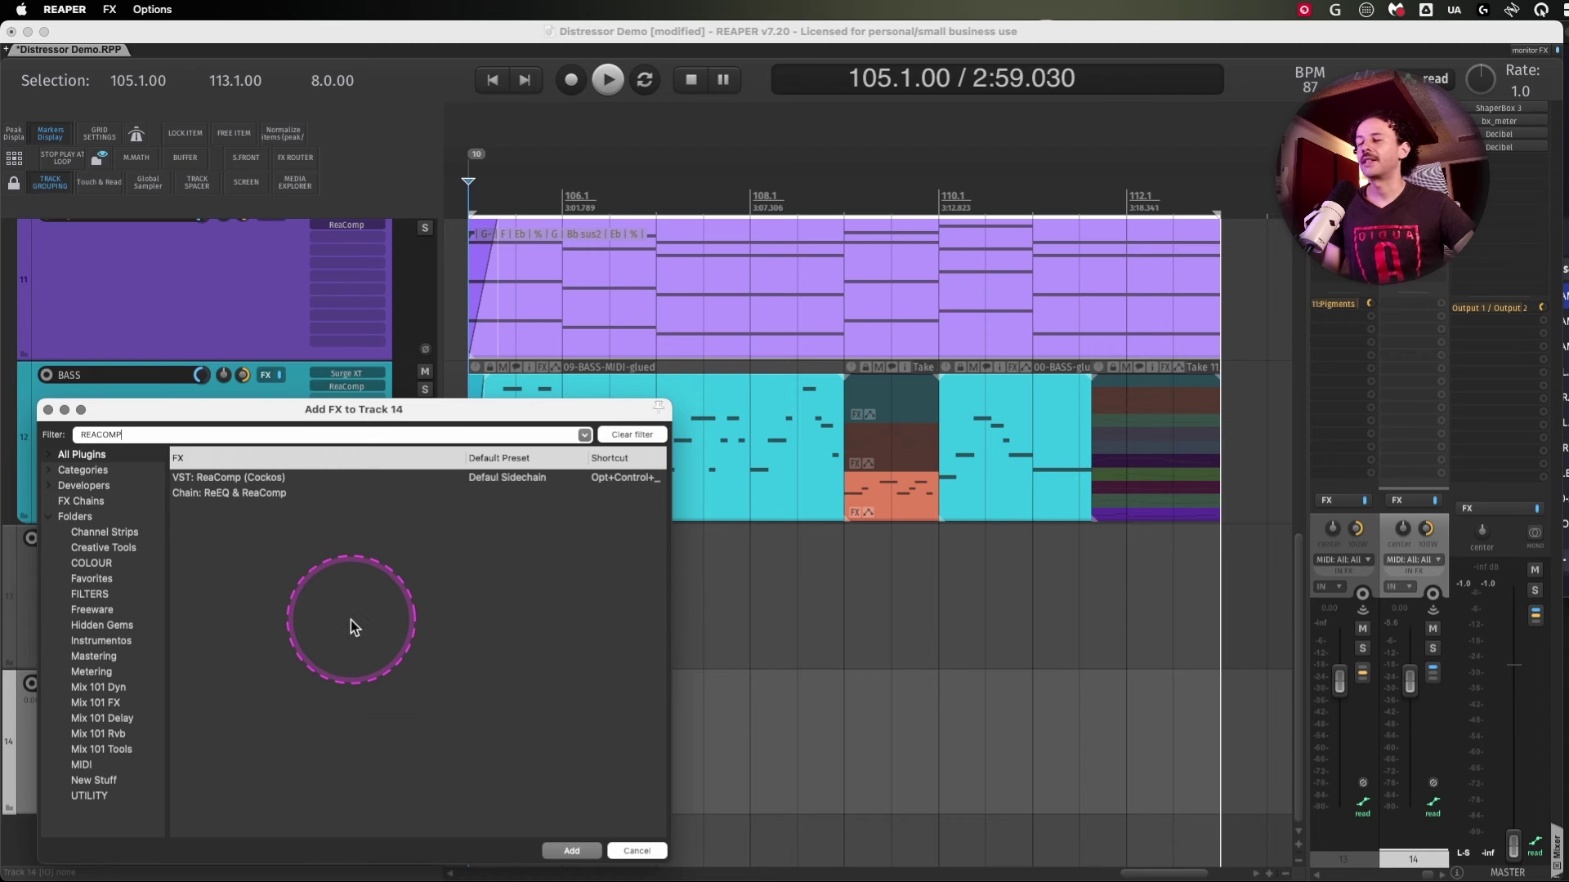
- Select the ReaComp search result and browse its Add with preset list and default-settings options
{"action": "left_click_drag", "start_coordinate": [204, 477], "coordinate": [512, 485]}
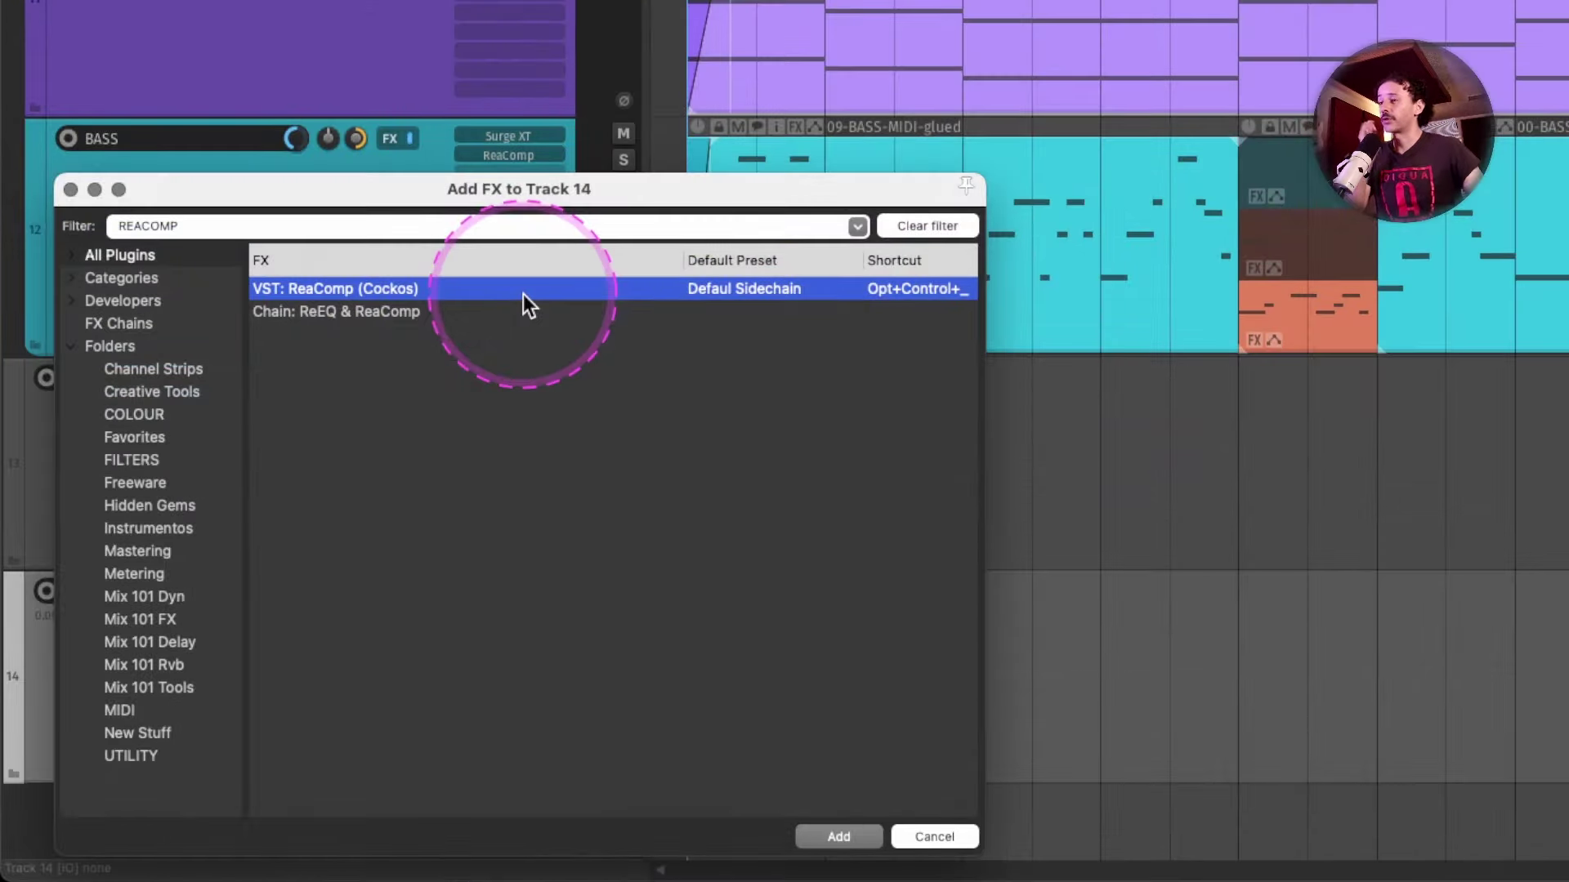
{"action": "right_click", "coordinate": [356, 482]}
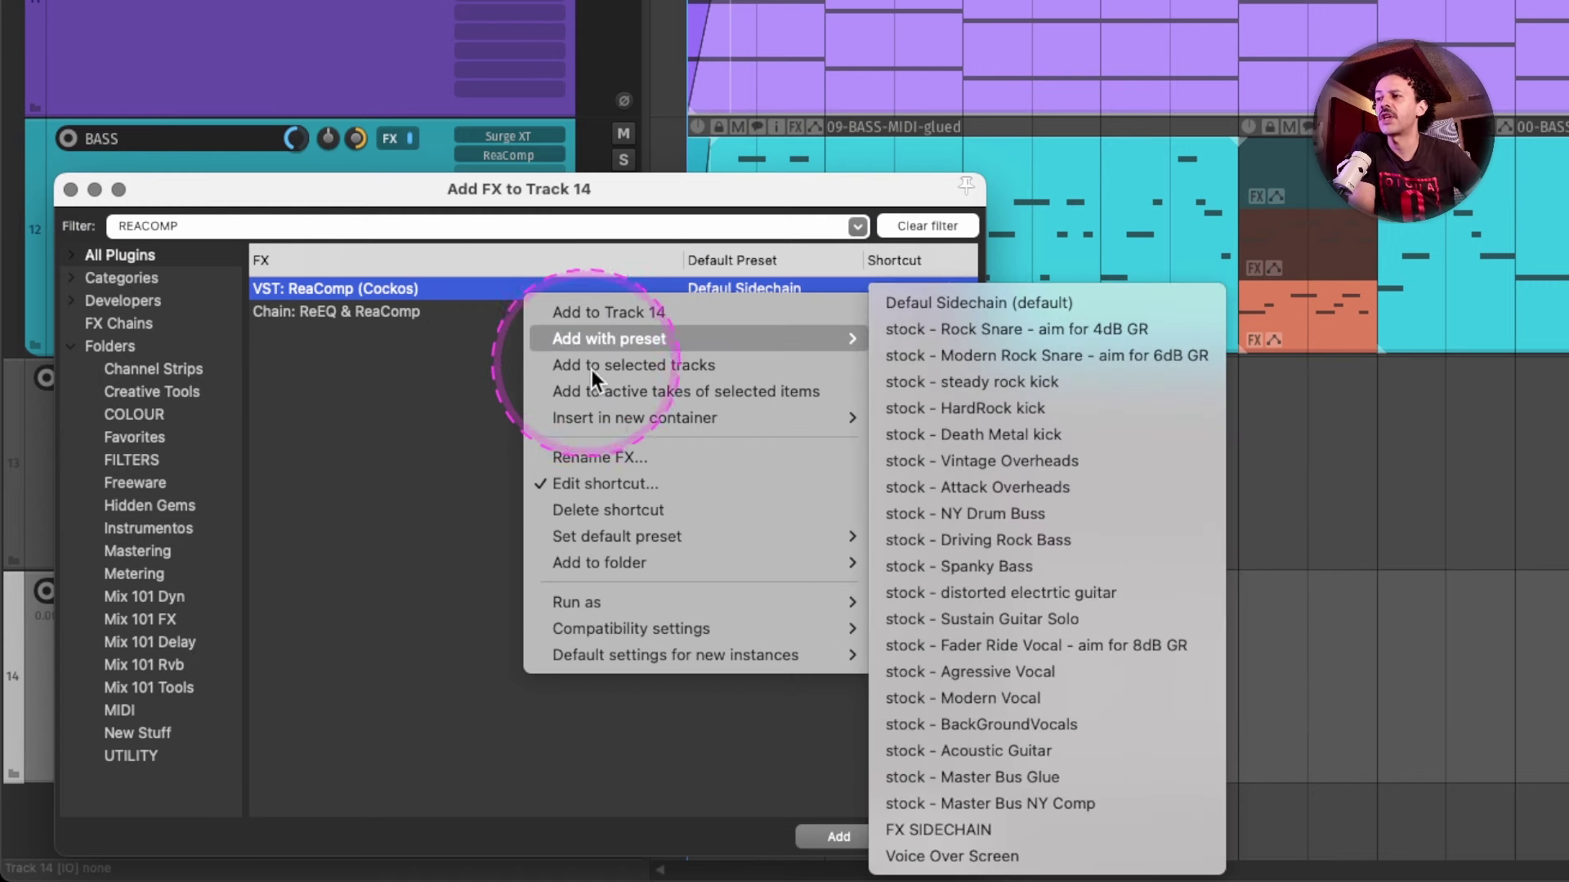
{"action": "mouse_move", "coordinate": [688, 428]}
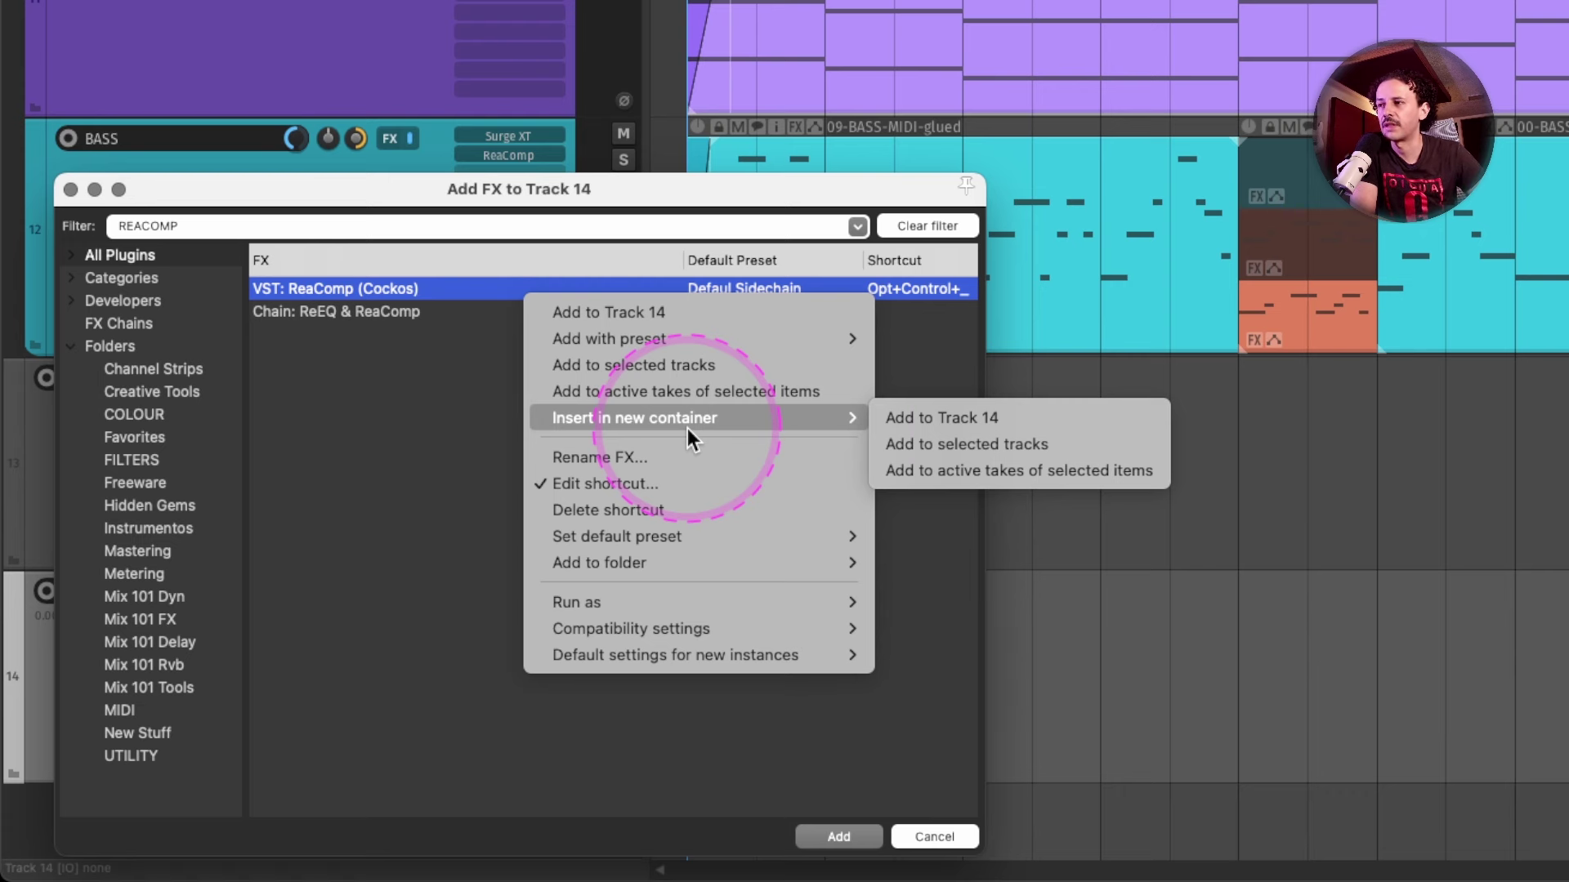
{"action": "left_click", "coordinate": [698, 337]}
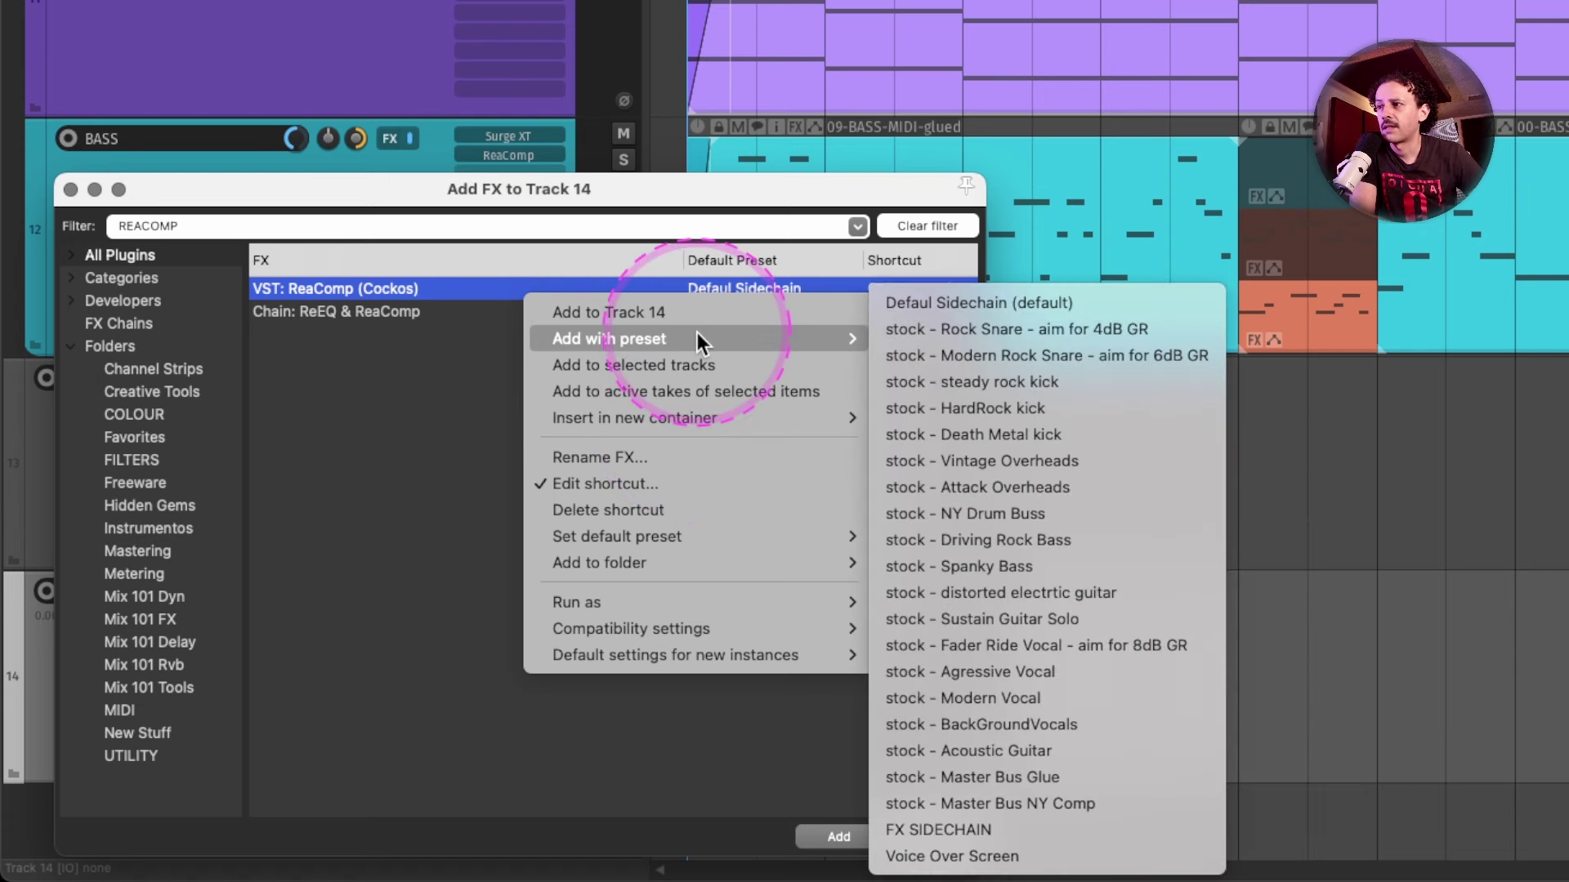
{"action": "left_click_drag", "start_coordinate": [726, 336], "coordinate": [996, 310]}
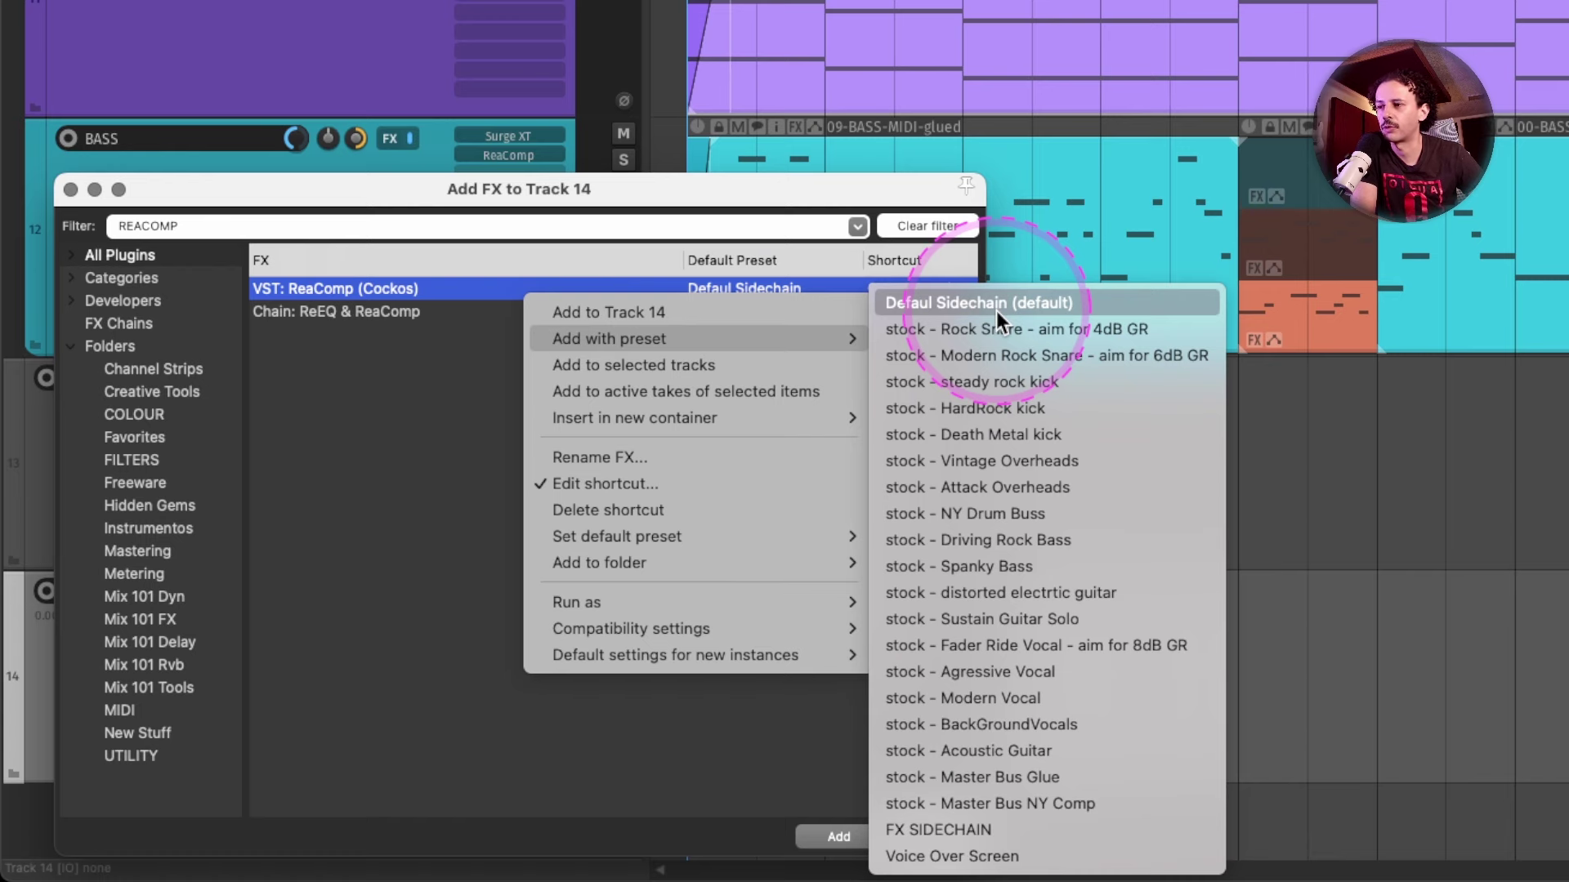
{"action": "left_click_drag", "start_coordinate": [997, 311], "coordinate": [1051, 709]}
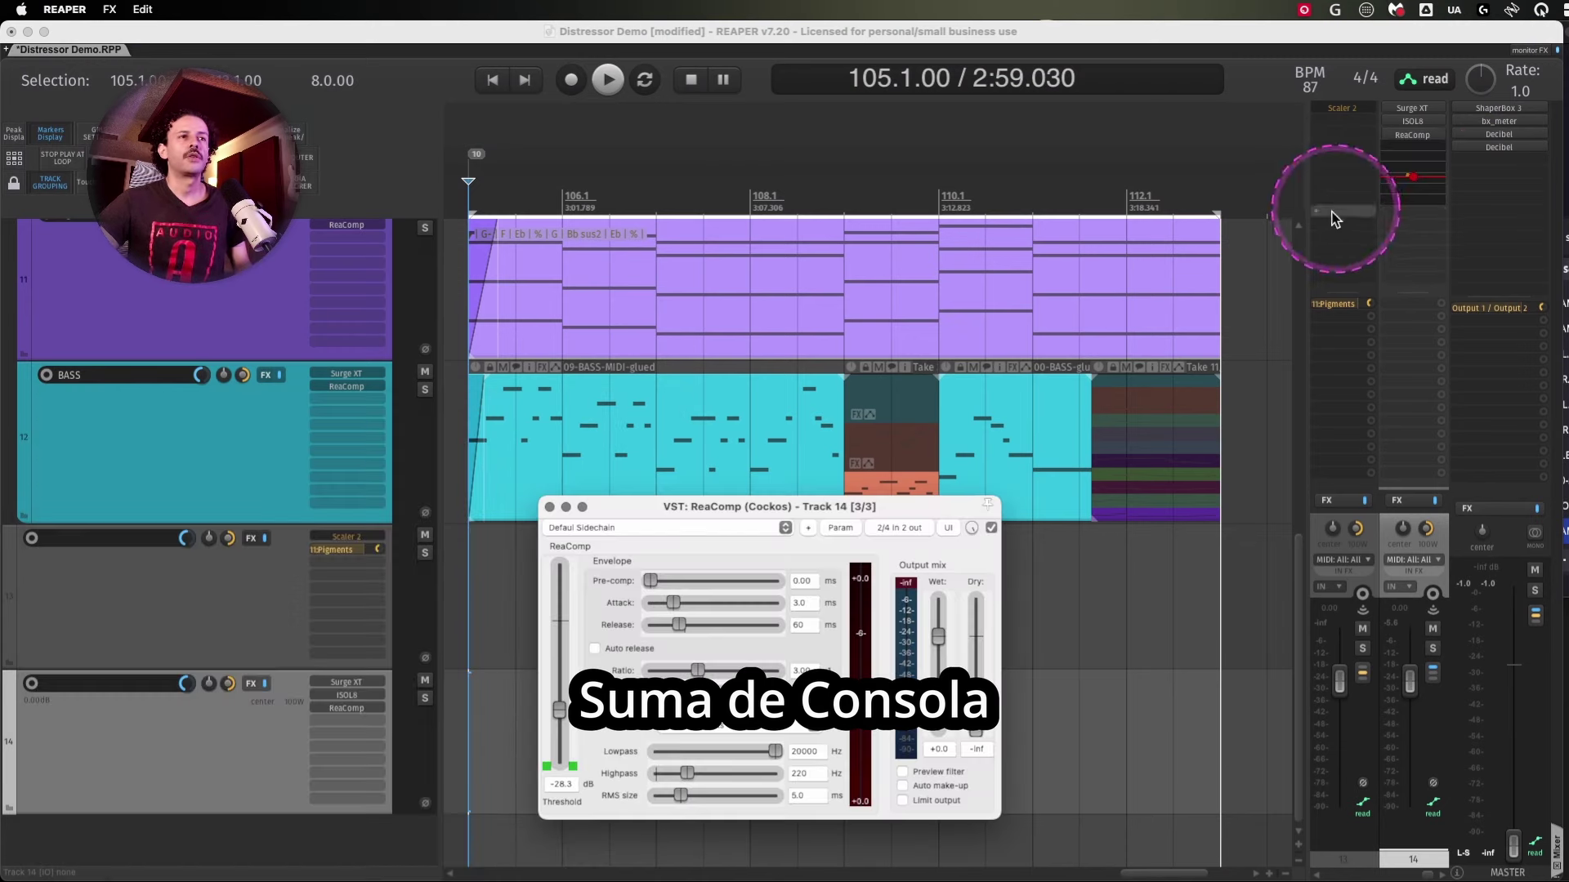
- Adjust ReaComp's embedded threshold in the mixer, close its window, then nudge it on Track 14's panel
{"action": "mouse_move", "coordinate": [1417, 186]}
{"action": "left_mouse_down"}
{"action": "mouse_move", "coordinate": [1412, 203]}
{"action": "mouse_move", "coordinate": [1415, 185]}
{"action": "mouse_move", "coordinate": [1440, 184]}
{"action": "mouse_move", "coordinate": [1420, 178]}
{"action": "left_mouse_up"}
{"action": "left_click", "coordinate": [549, 507]}
{"action": "left_click", "coordinate": [43, 786]}
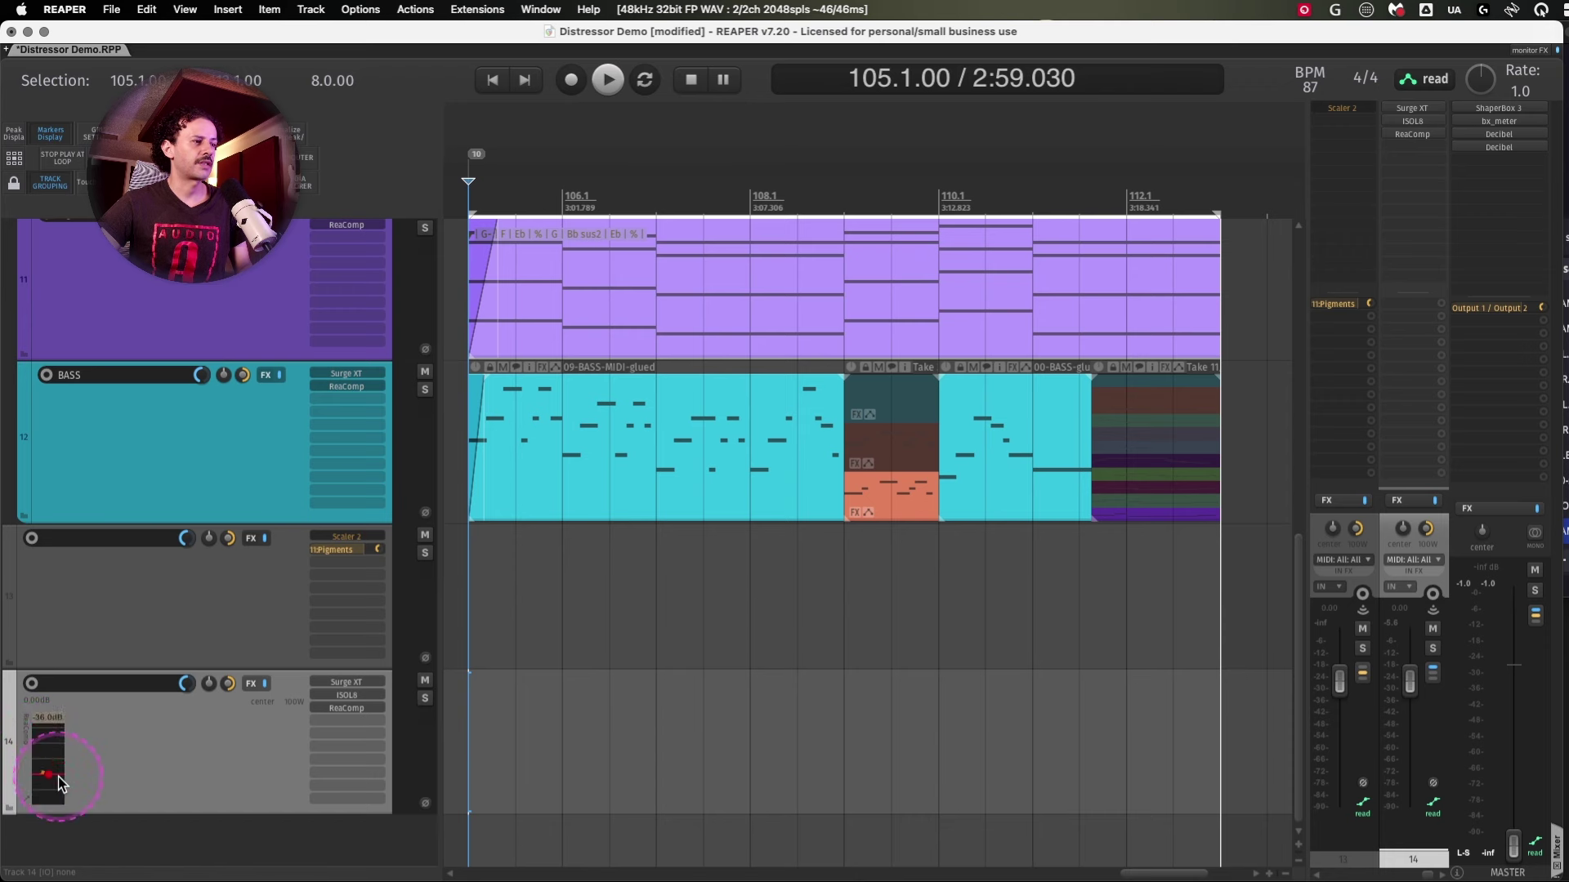
{"action": "left_click", "coordinate": [52, 745]}
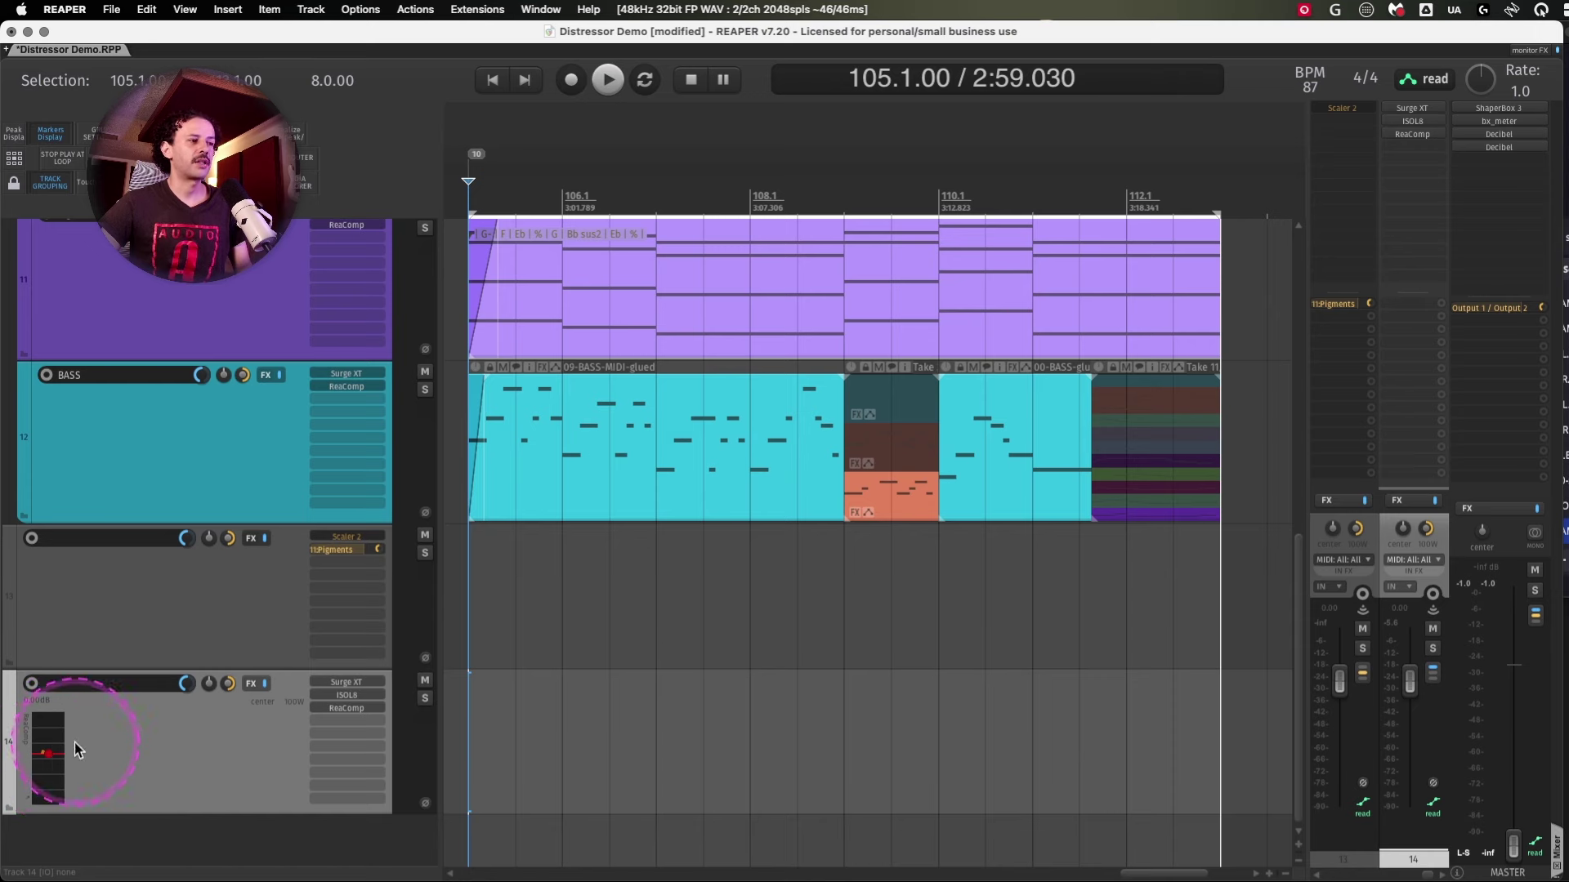
- Save the Defaul Sidechain preset as ReaComp's default via the preset (+) menu and close the window
{"action": "right_click", "coordinate": [248, 493]}
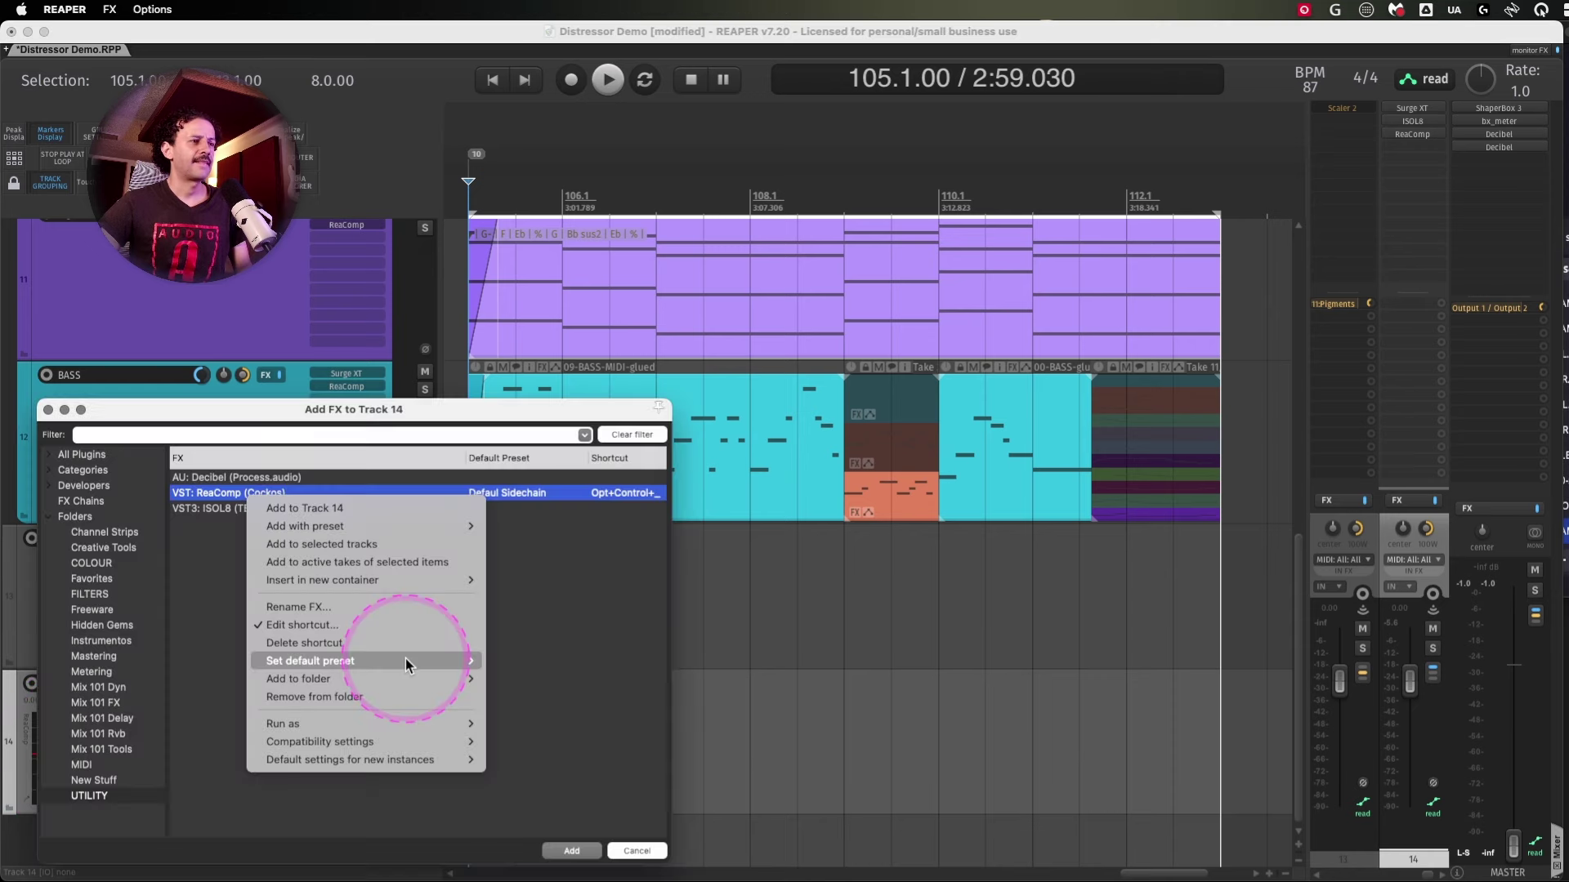
{"action": "mouse_move", "coordinate": [405, 659]}
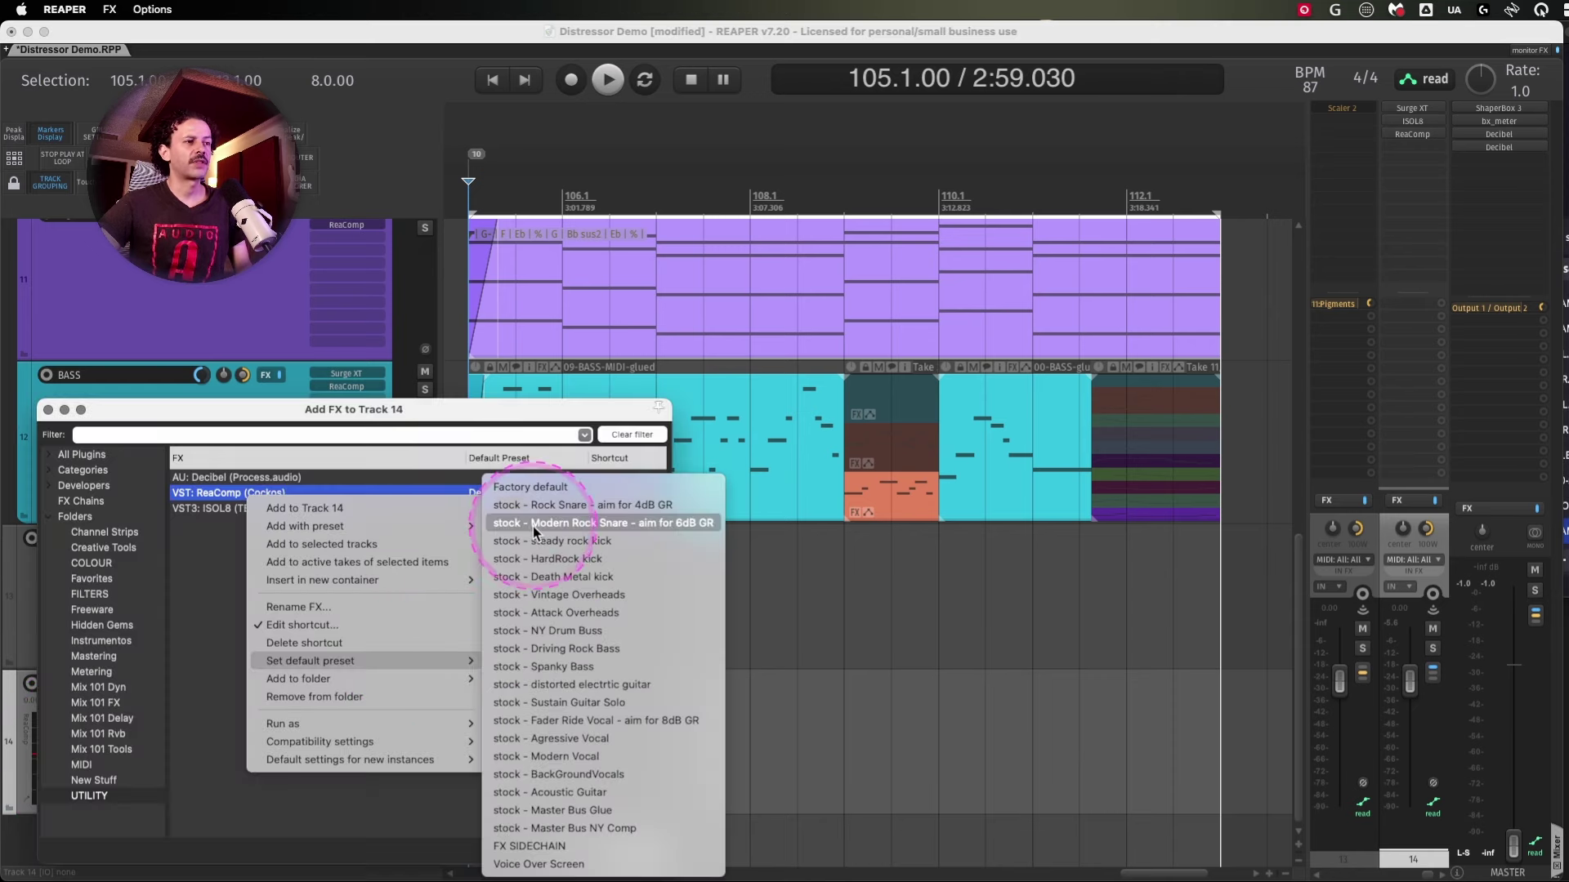
{"action": "left_click", "coordinate": [304, 508]}
{"action": "left_click", "coordinate": [807, 528]}
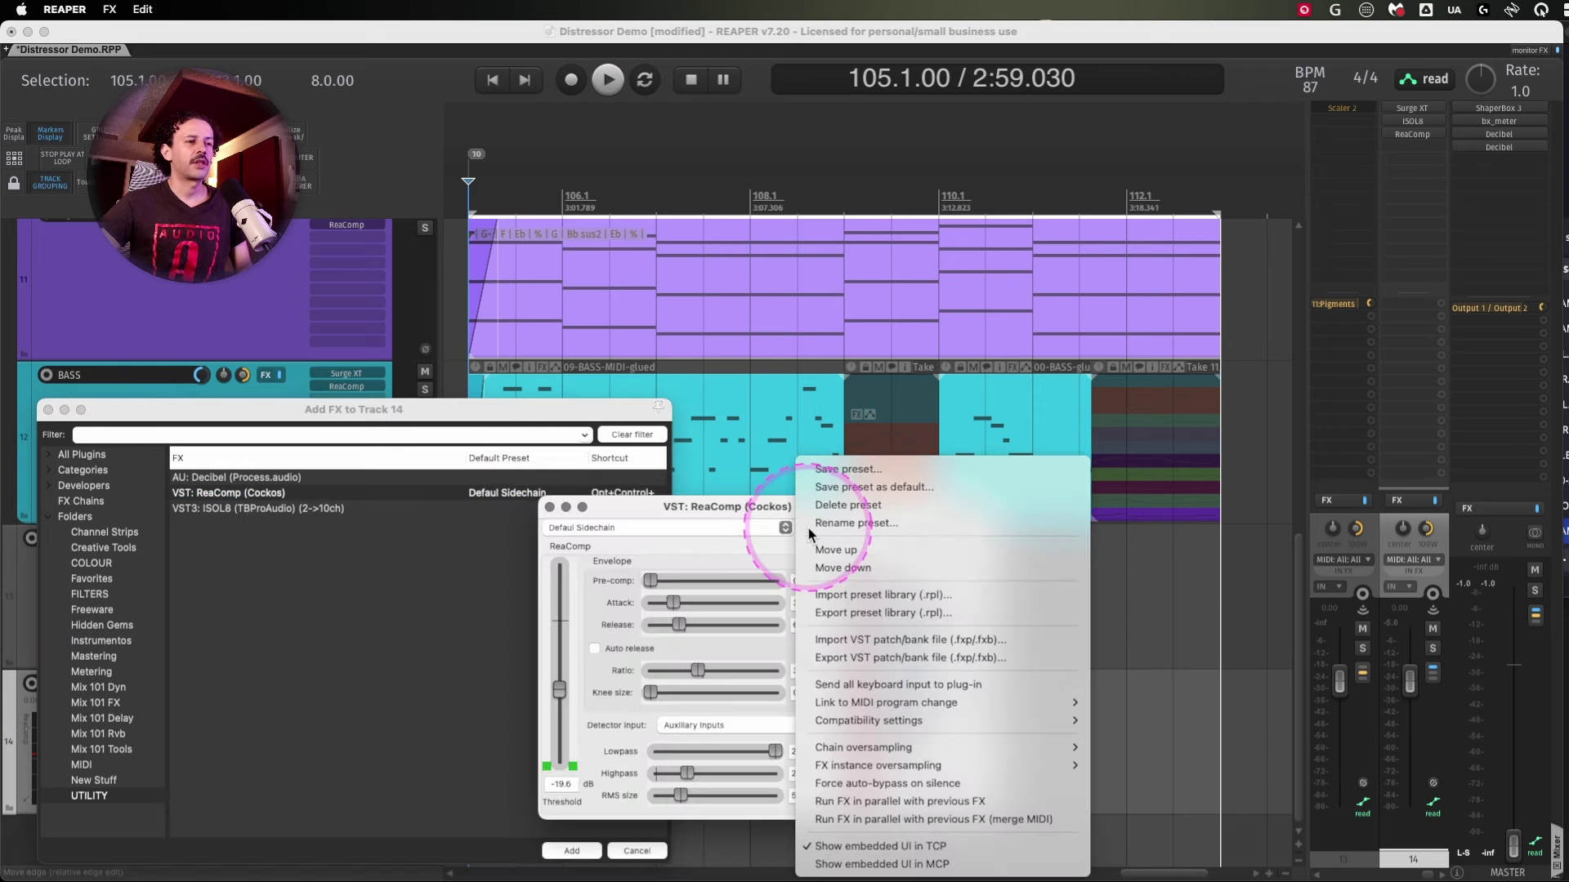
{"action": "left_click", "coordinate": [856, 489]}
{"action": "left_click", "coordinate": [549, 507]}
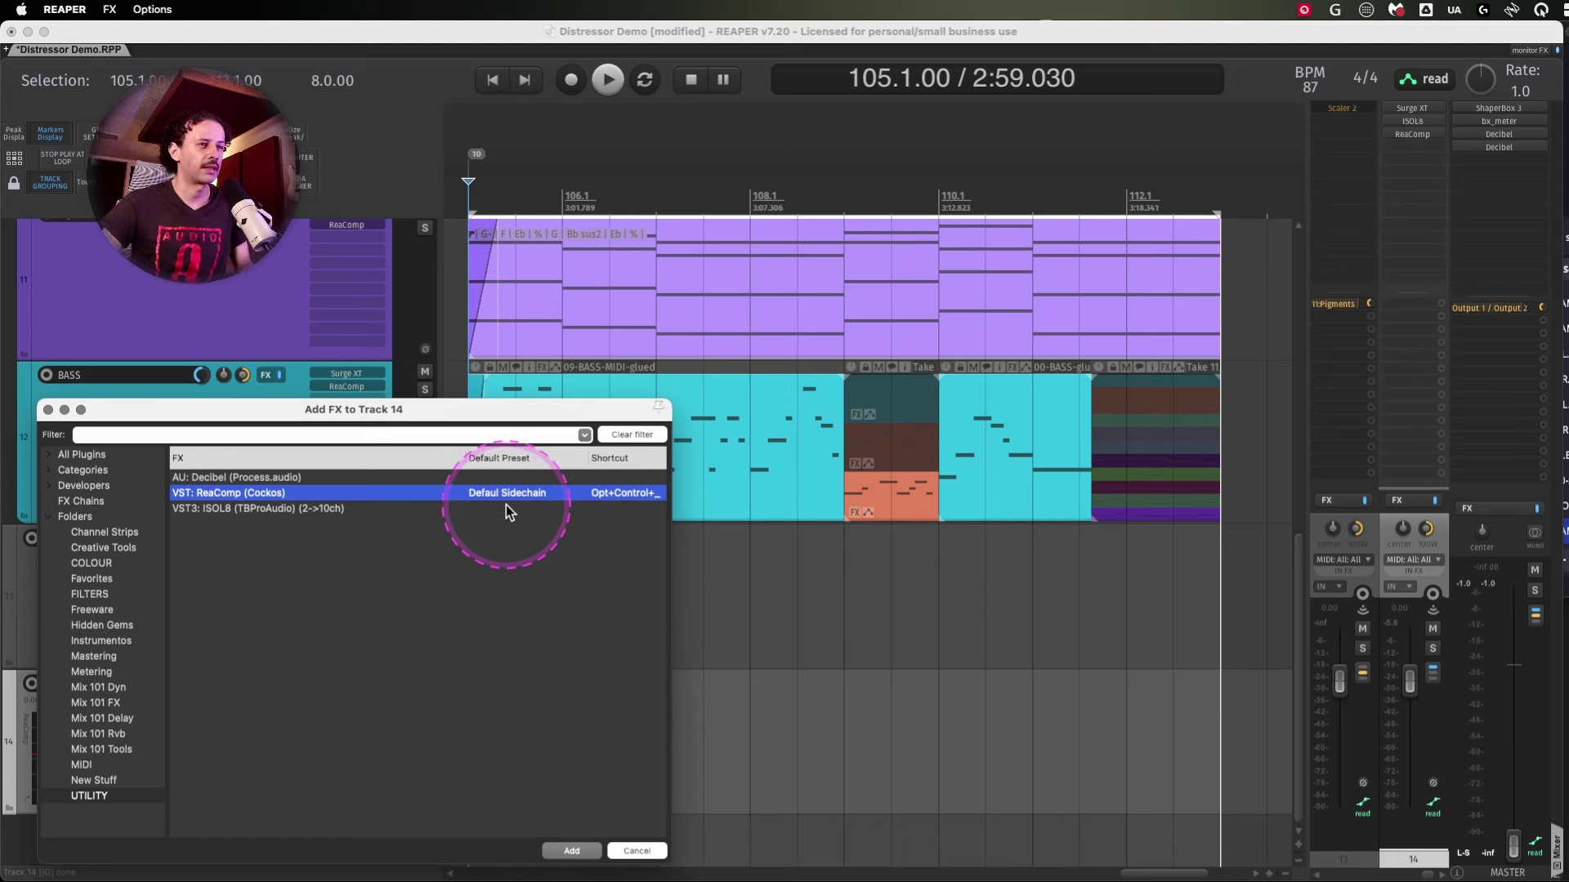
{"action": "right_click", "coordinate": [522, 494]}
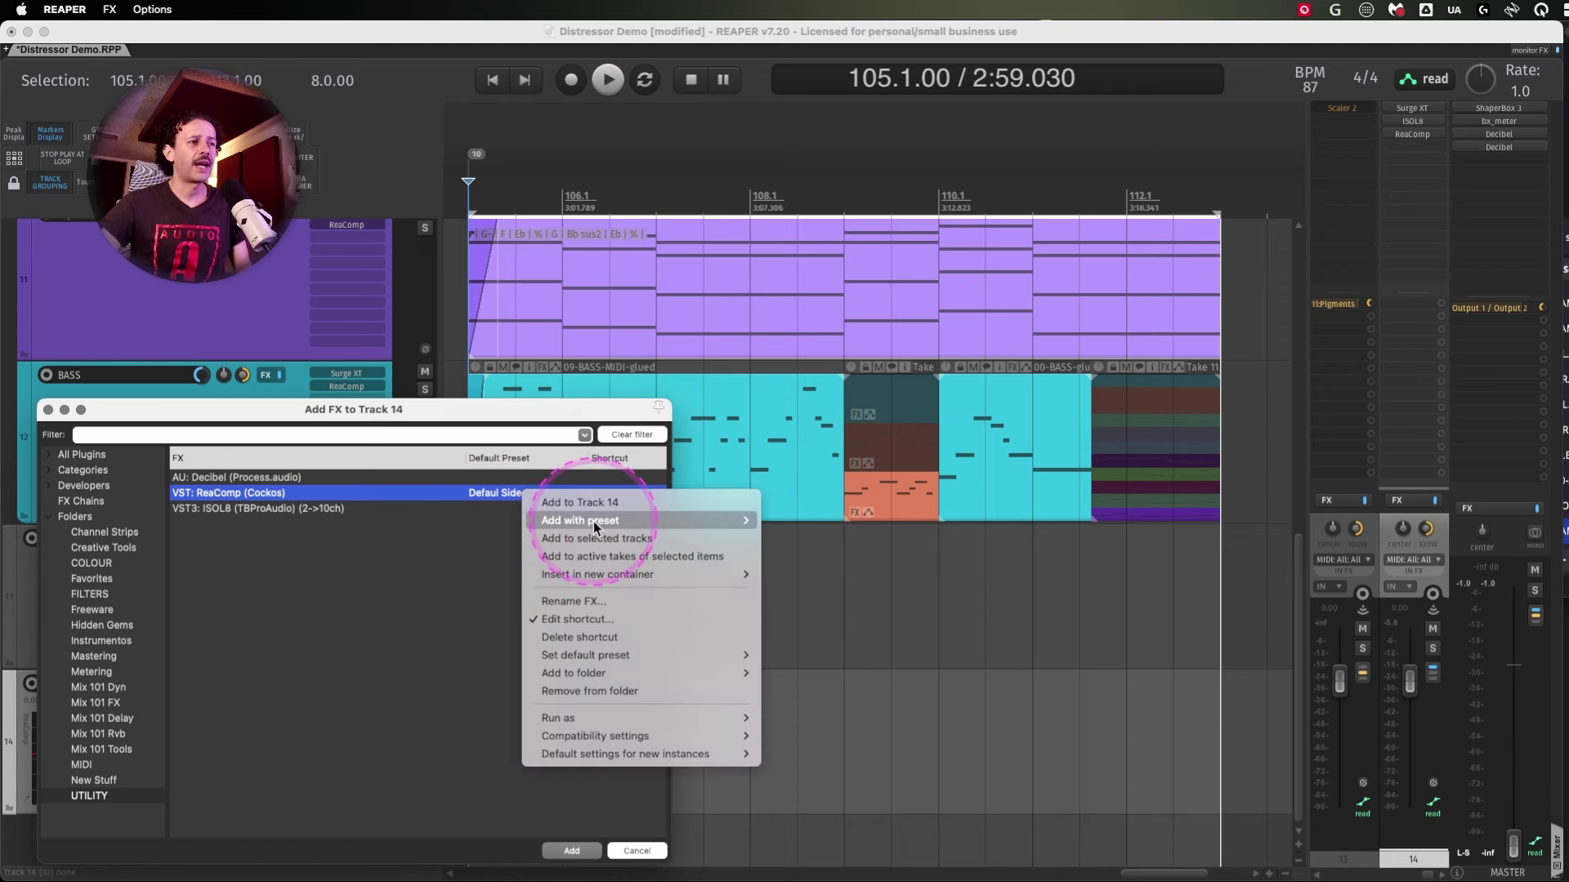
{"action": "left_click", "coordinate": [613, 627]}
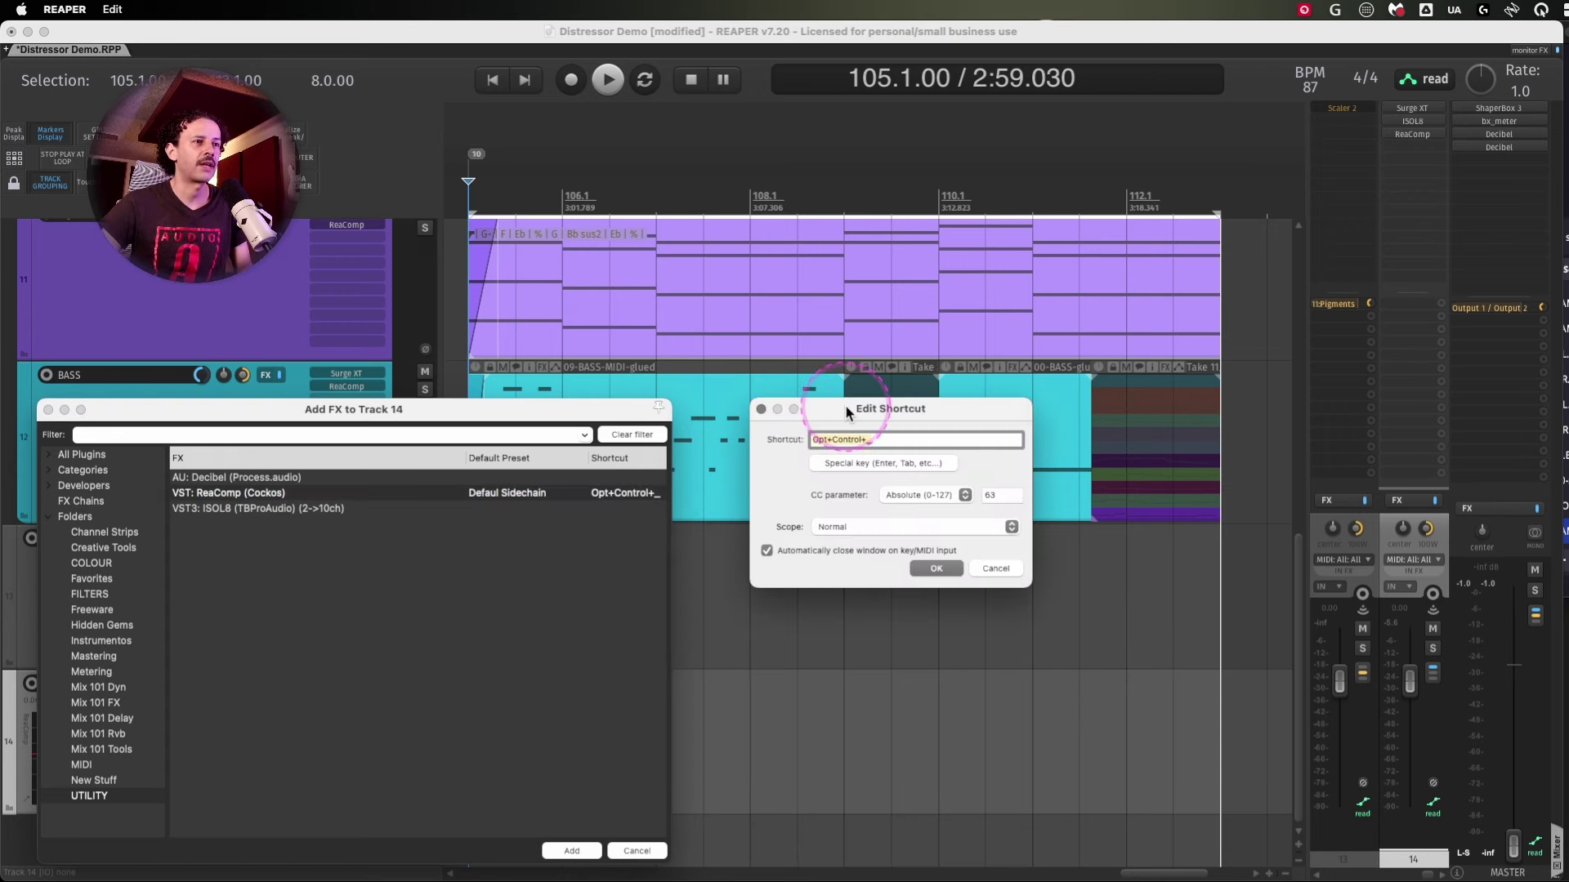
{"action": "left_click_drag", "start_coordinate": [845, 407], "coordinate": [786, 430]}
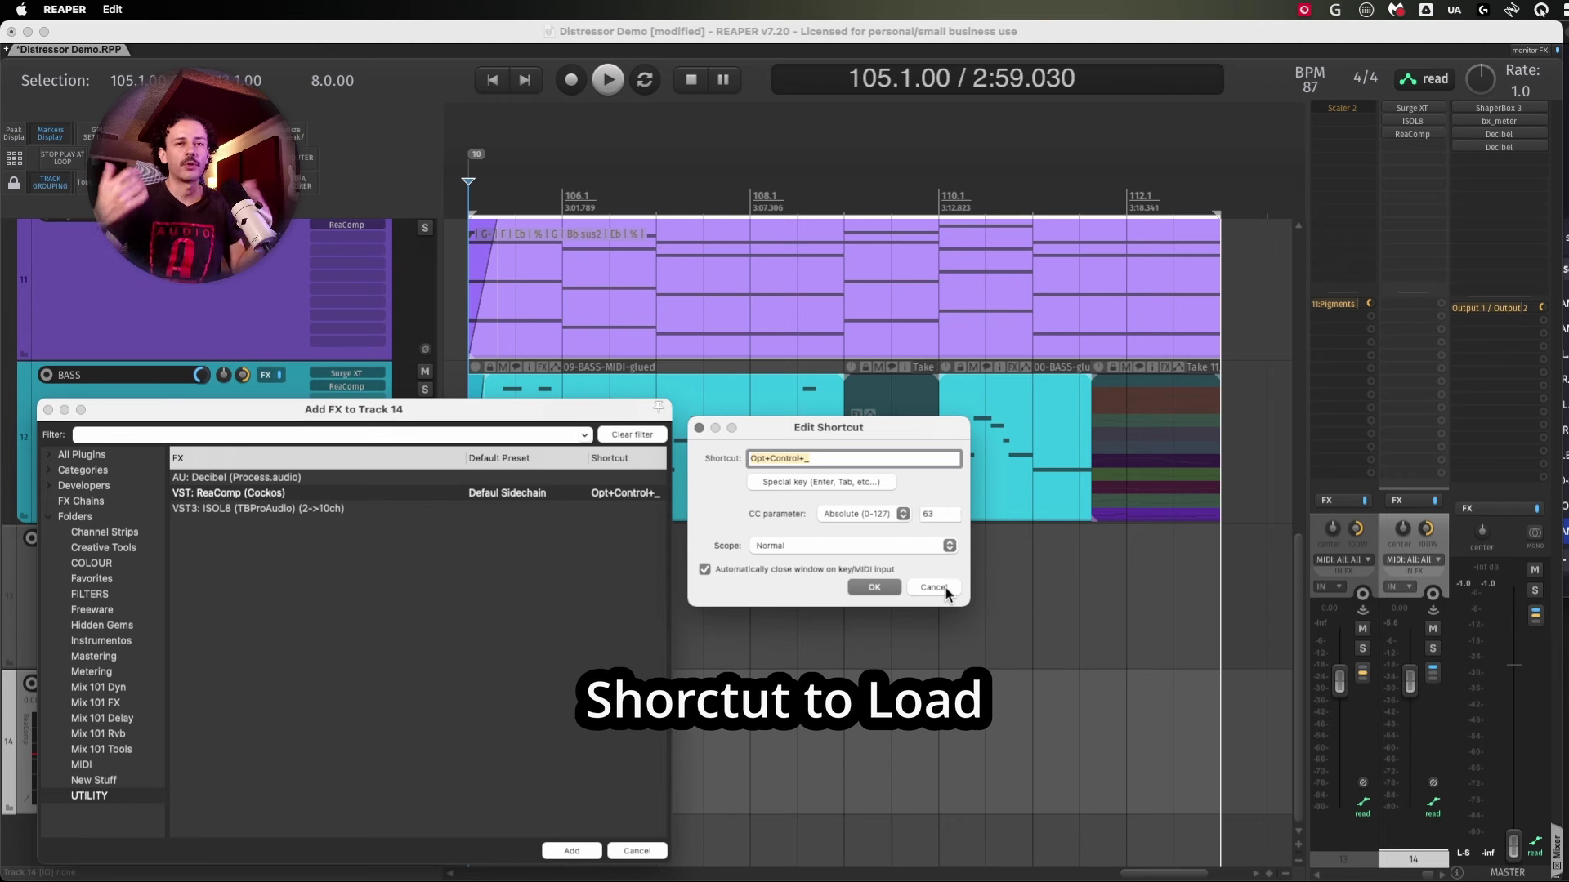
{"action": "left_click", "coordinate": [933, 587]}
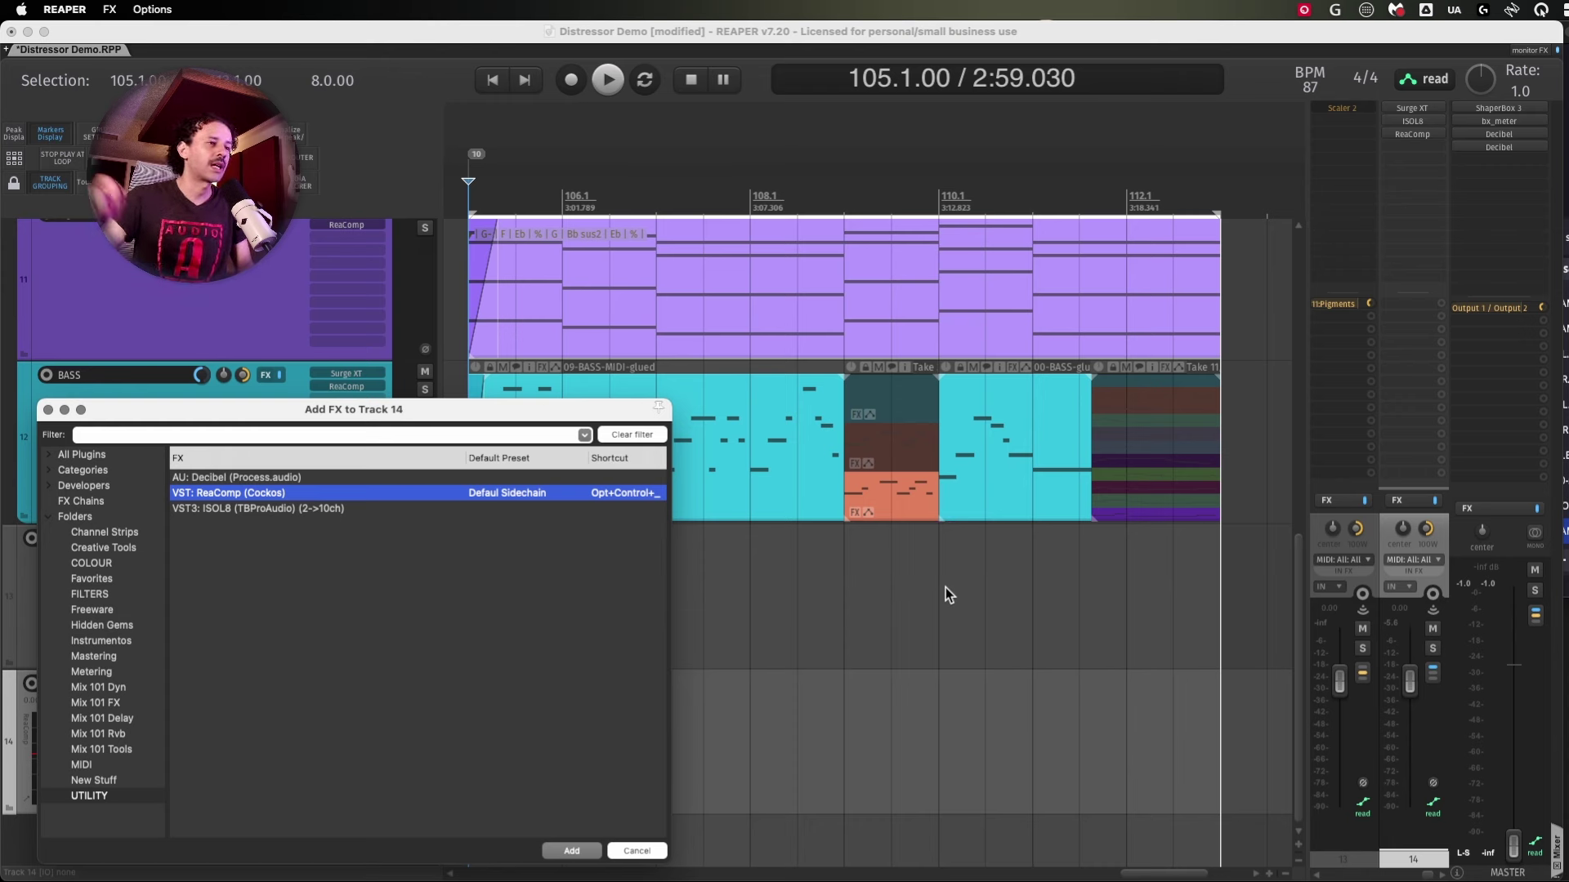
- Check ReaComp's Run as and default-settings submenus, dismiss them, then reposition Track 12 BASS's Surge XT window
{"action": "right_click", "coordinate": [260, 493]}
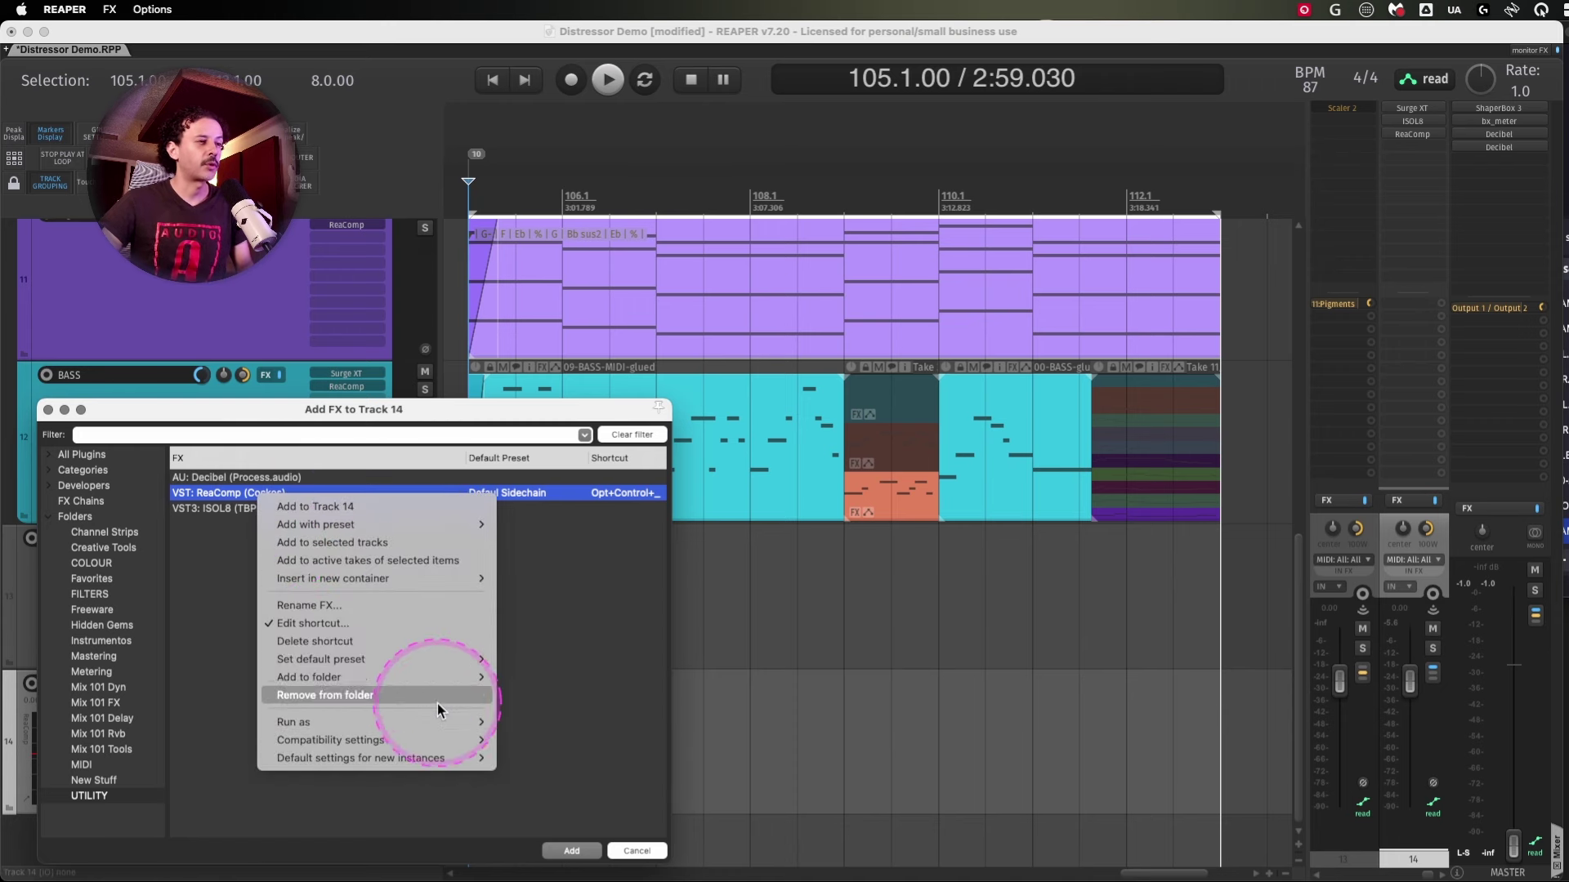
{"action": "mouse_move", "coordinate": [441, 719]}
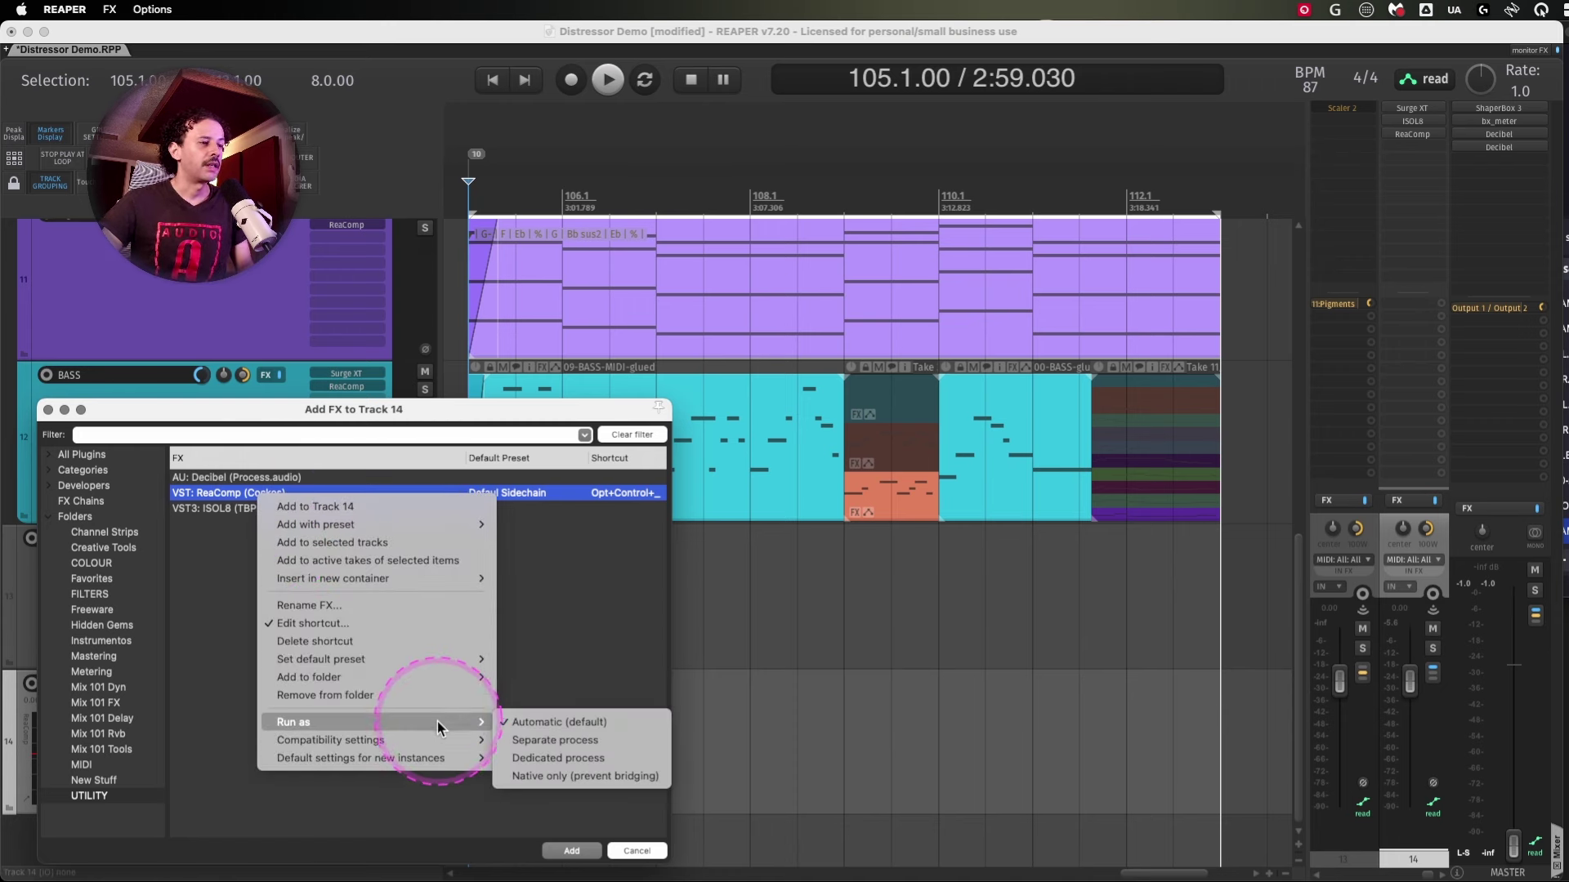
{"action": "mouse_move", "coordinate": [412, 757]}
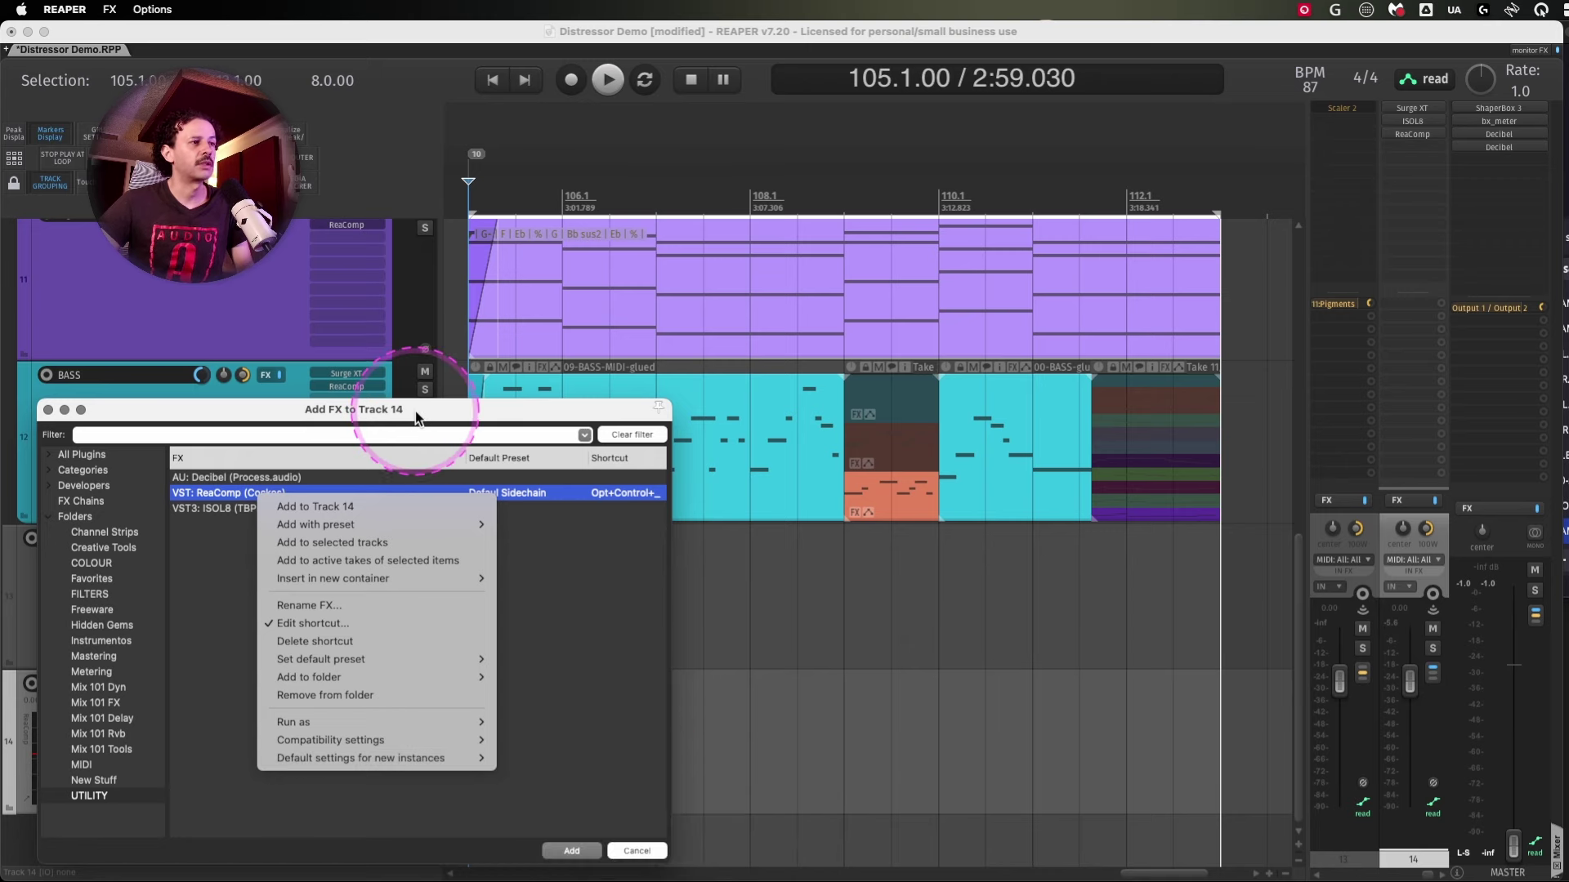
{"action": "left_click", "coordinate": [394, 433]}
{"action": "left_click_drag", "start_coordinate": [1163, 263], "coordinate": [1025, 169]}
{"action": "left_click", "coordinate": [1361, 594]}
- Resize and reposition the Surge XT window with its zoom keys and select the BASS track
{"action": "key", "text": "super+minus"}
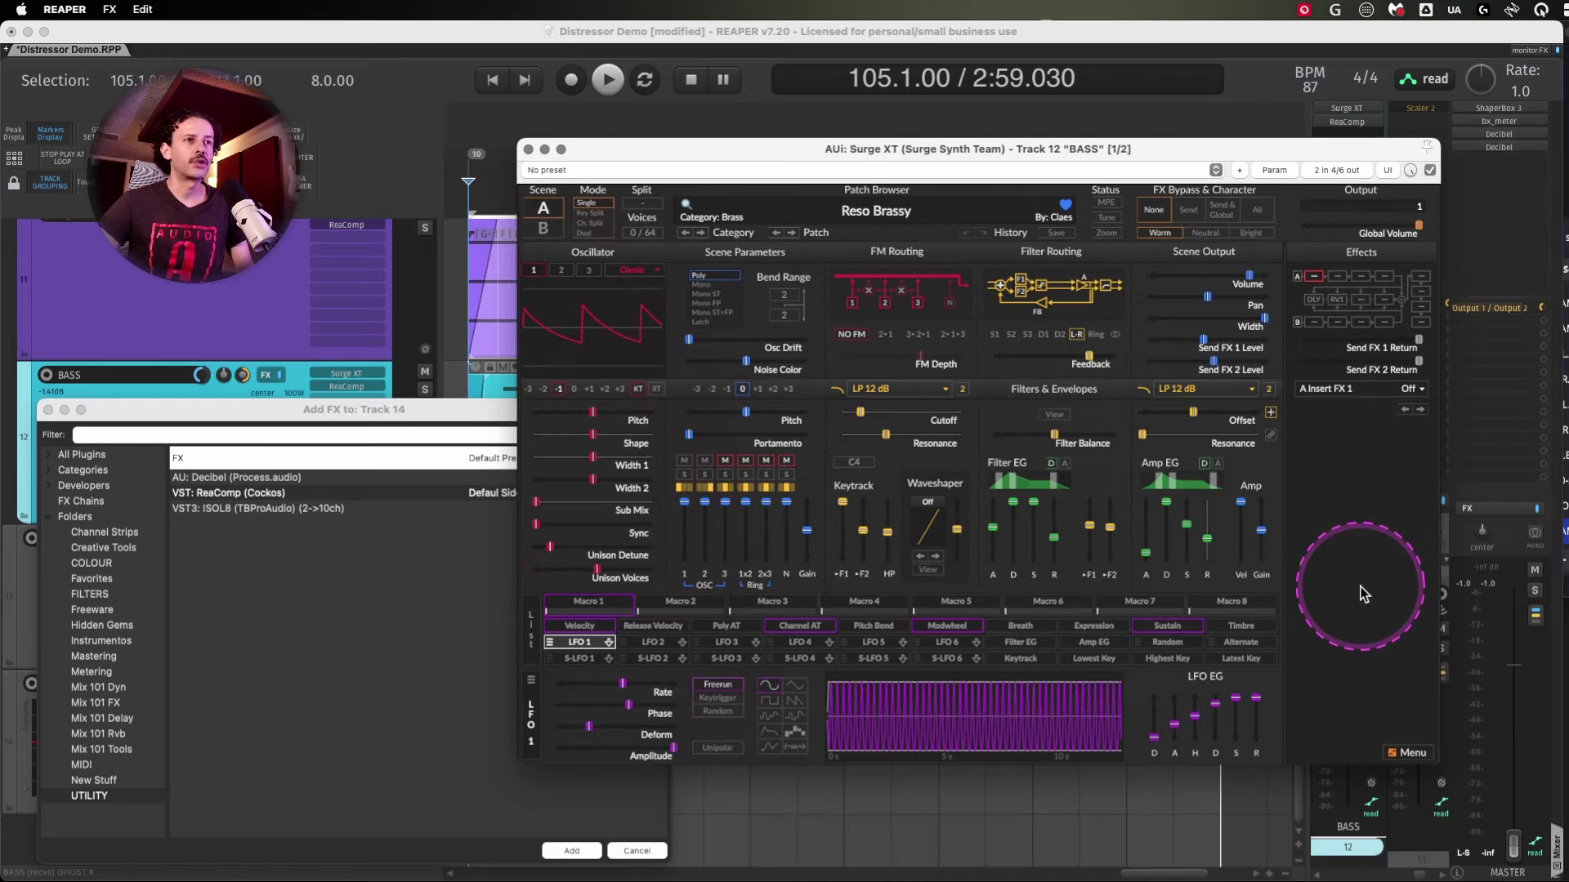
{"action": "key", "text": "super+plus"}
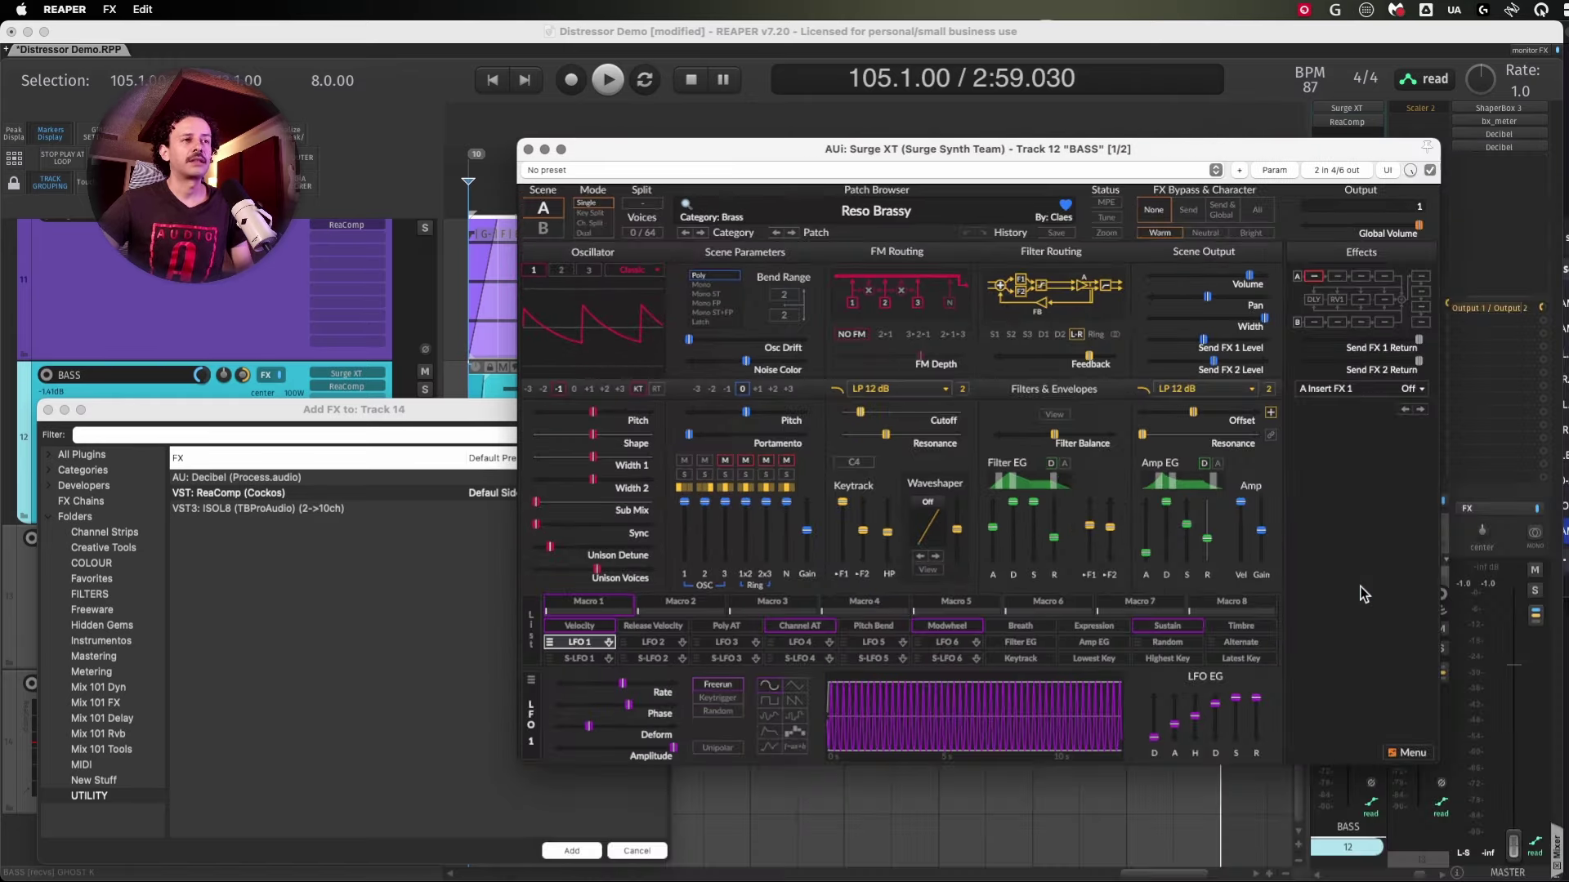
{"action": "left_click_drag", "start_coordinate": [1242, 157], "coordinate": [1225, 169]}
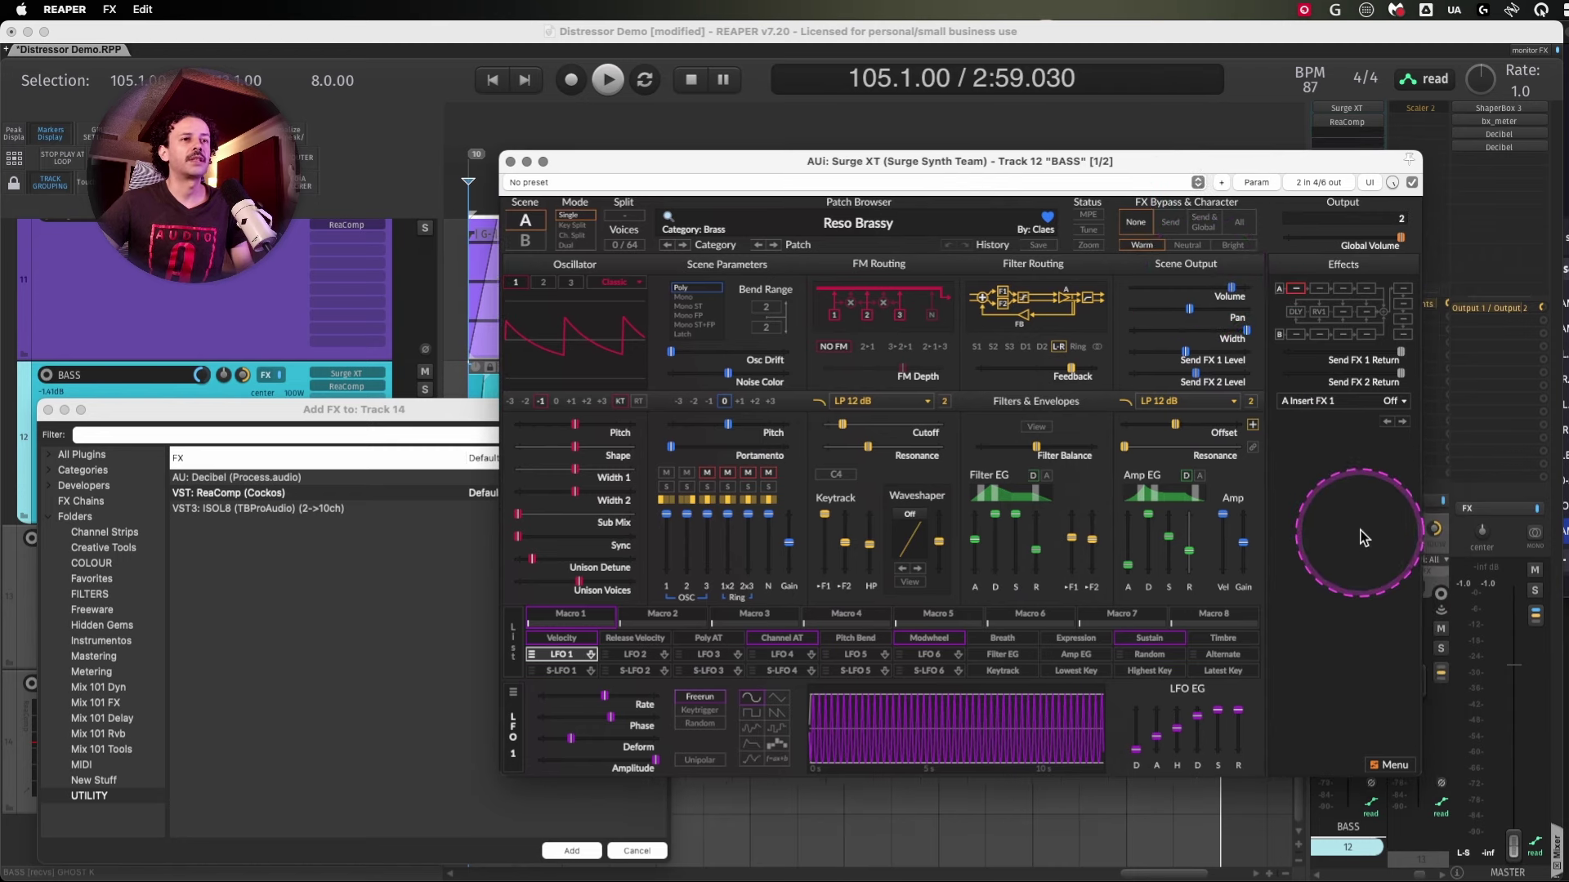
{"action": "right_click", "coordinate": [1350, 518]}
{"action": "left_click", "coordinate": [1327, 593]}
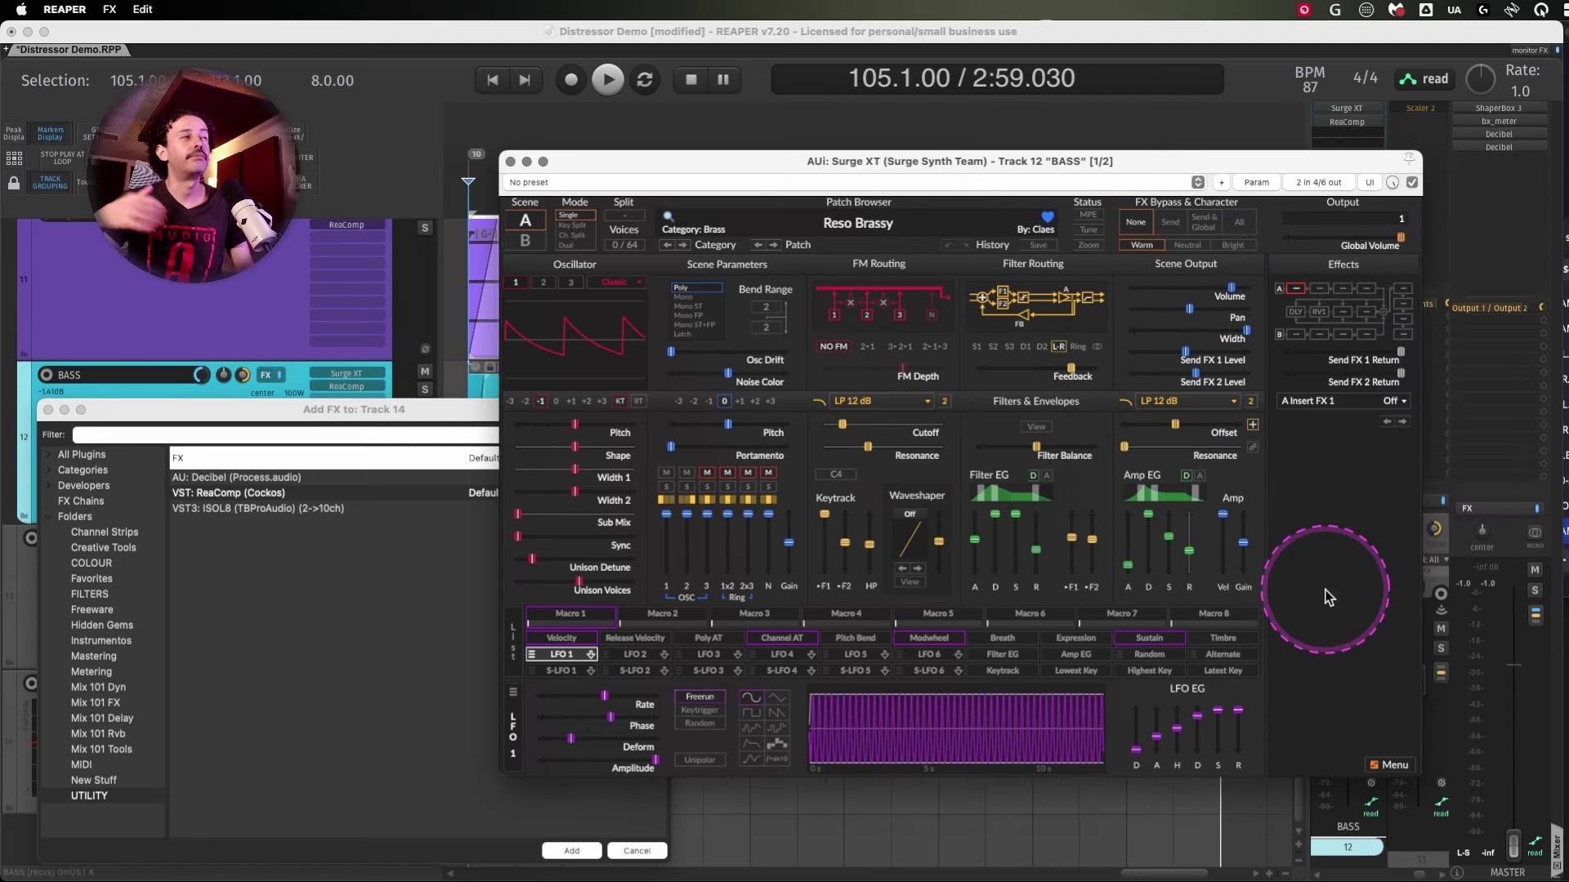
{"action": "left_click_drag", "start_coordinate": [1307, 162], "coordinate": [1249, 179]}
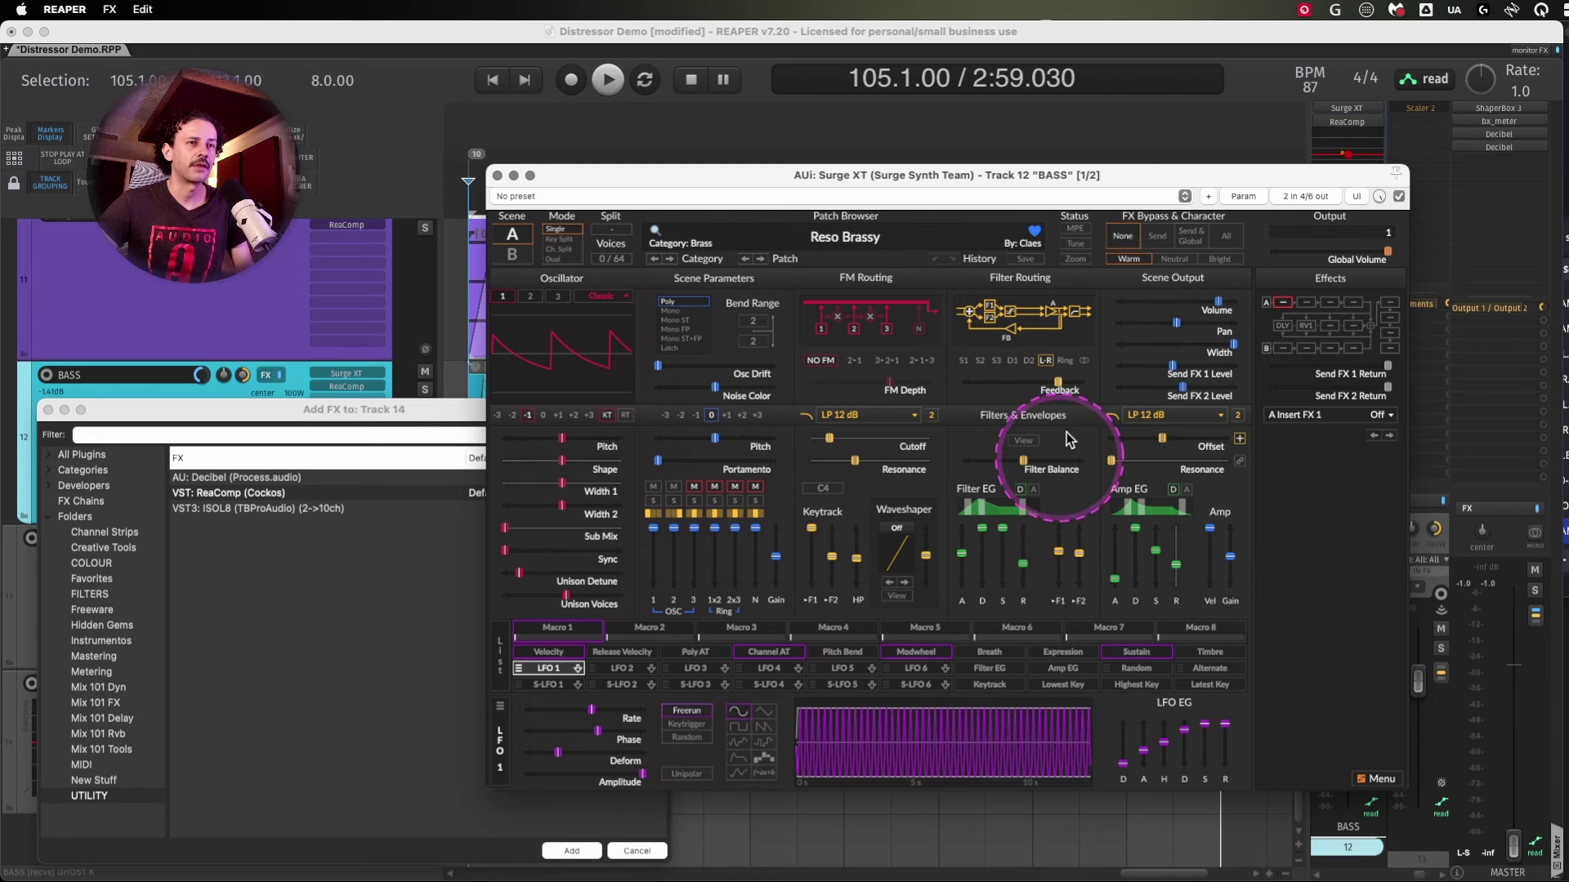
{"action": "left_click", "coordinate": [185, 286]}
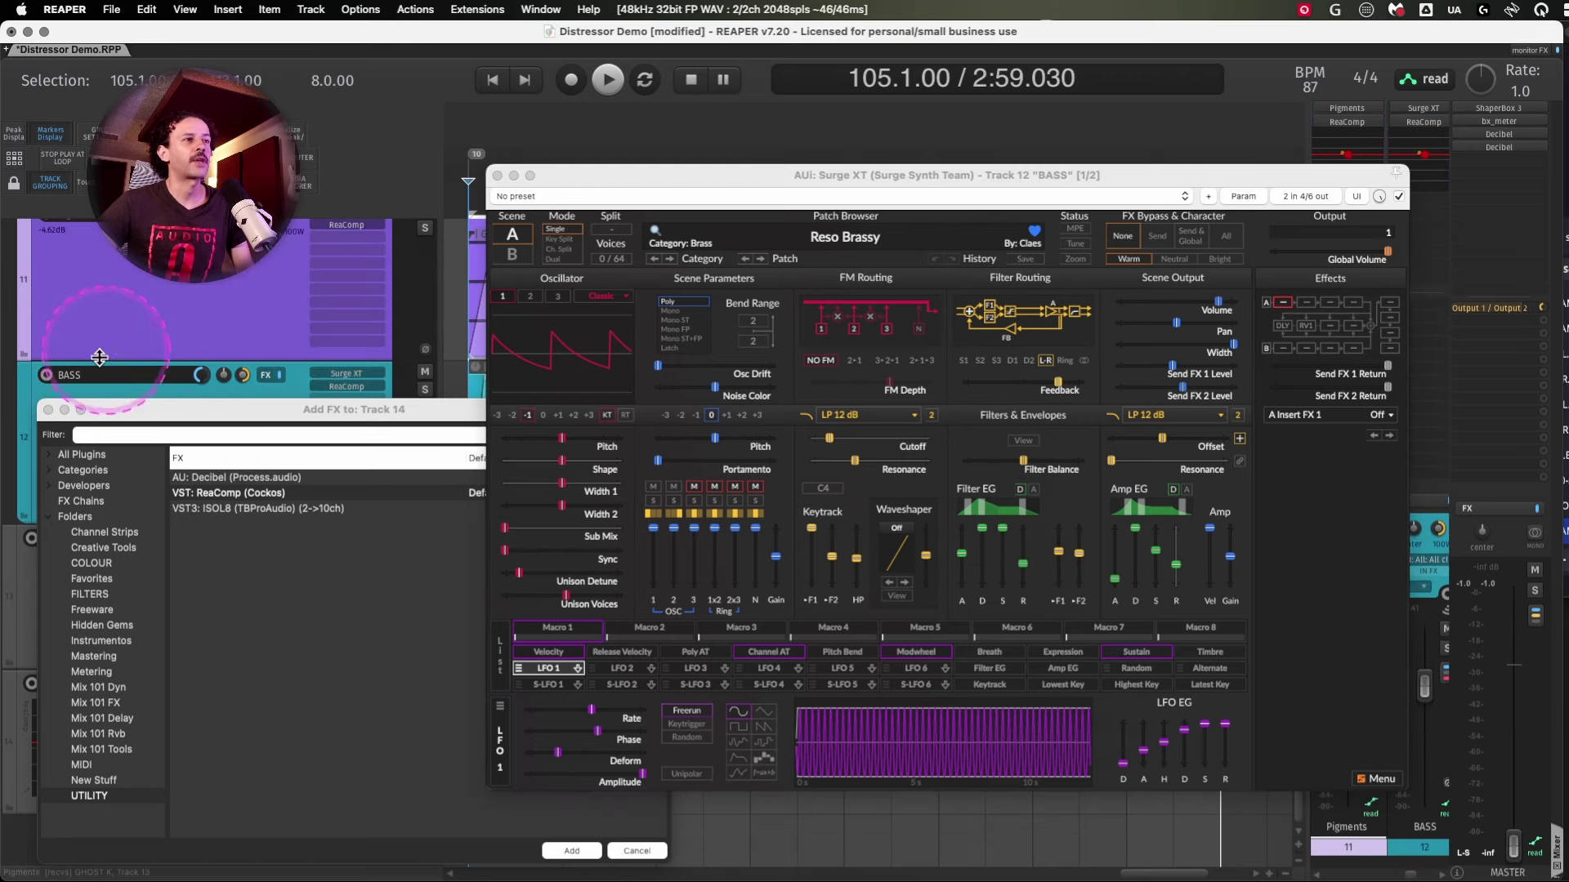
{"action": "left_click", "coordinate": [245, 388]}
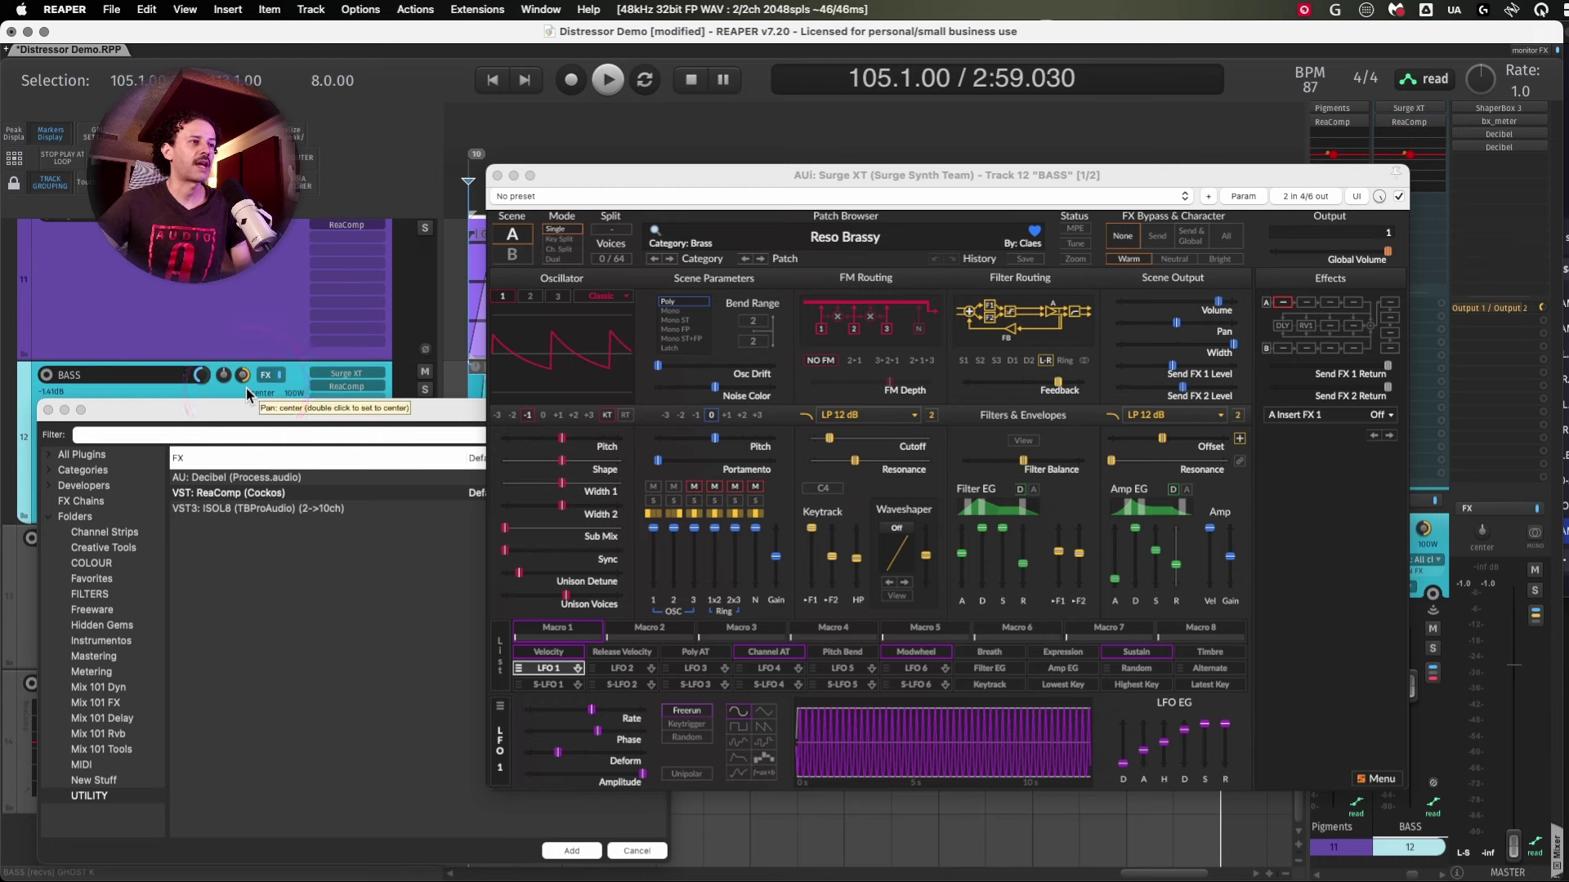
{"action": "left_click", "coordinate": [1301, 519]}
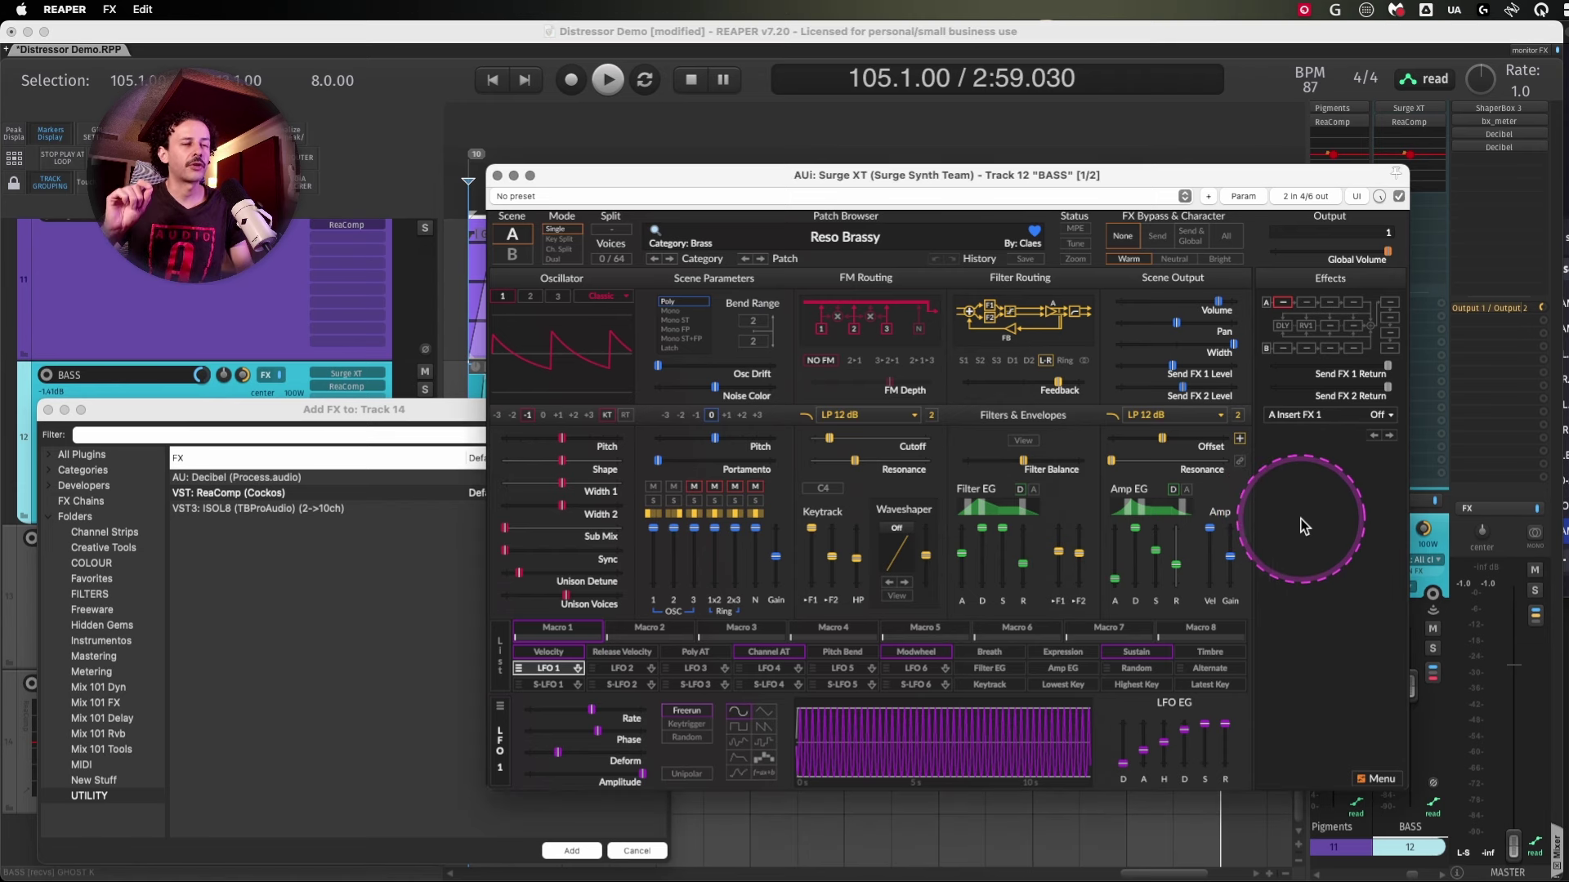
{"action": "key", "text": "super+minus"}
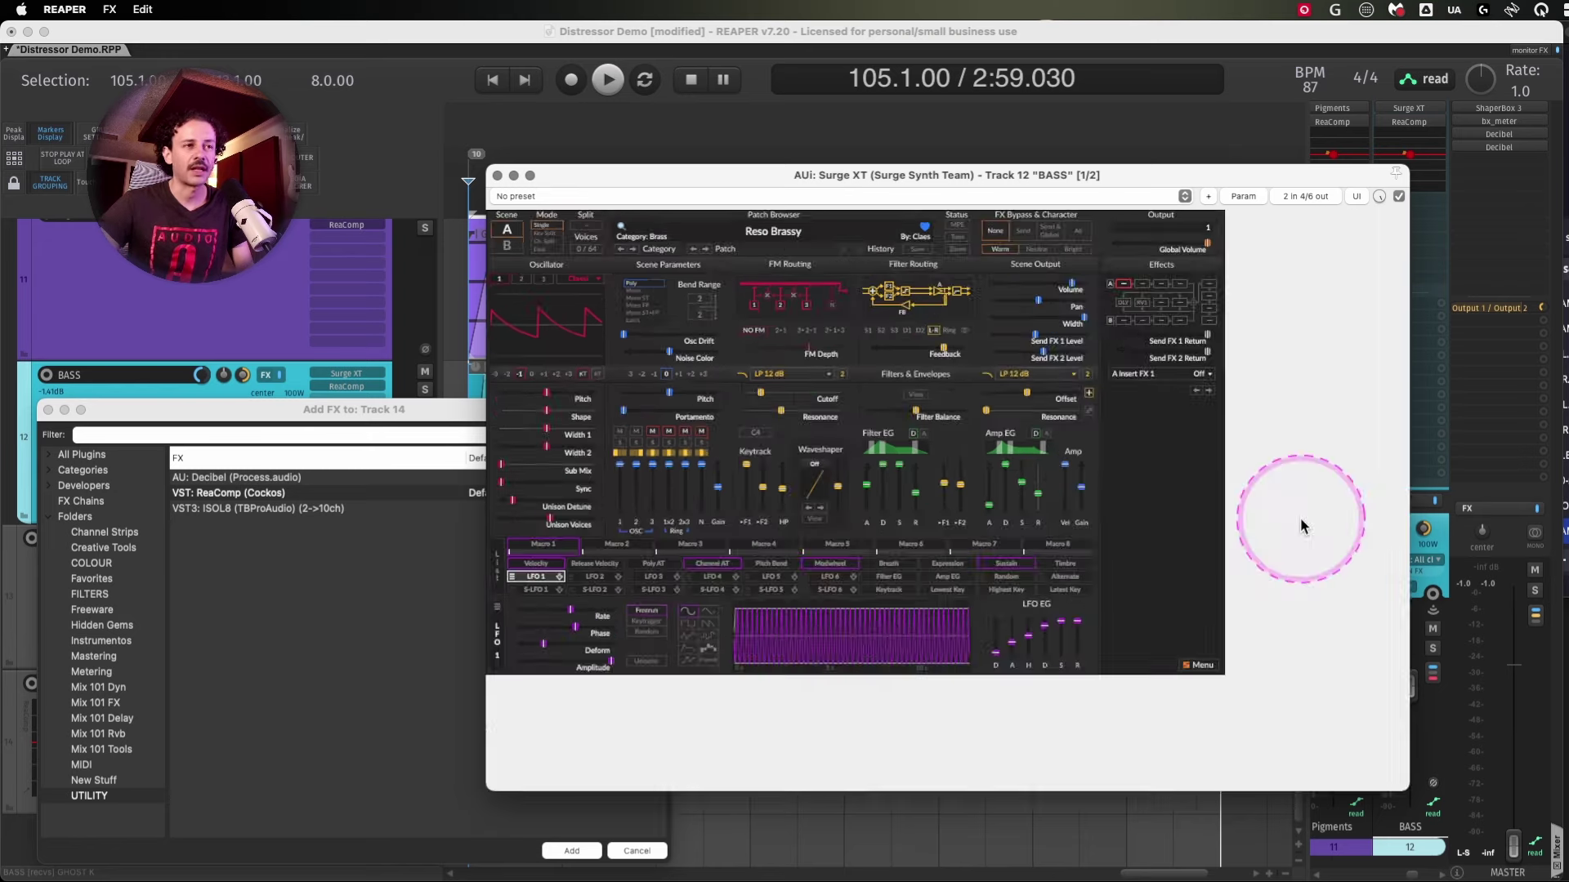
{"action": "key", "text": "super+equal"}
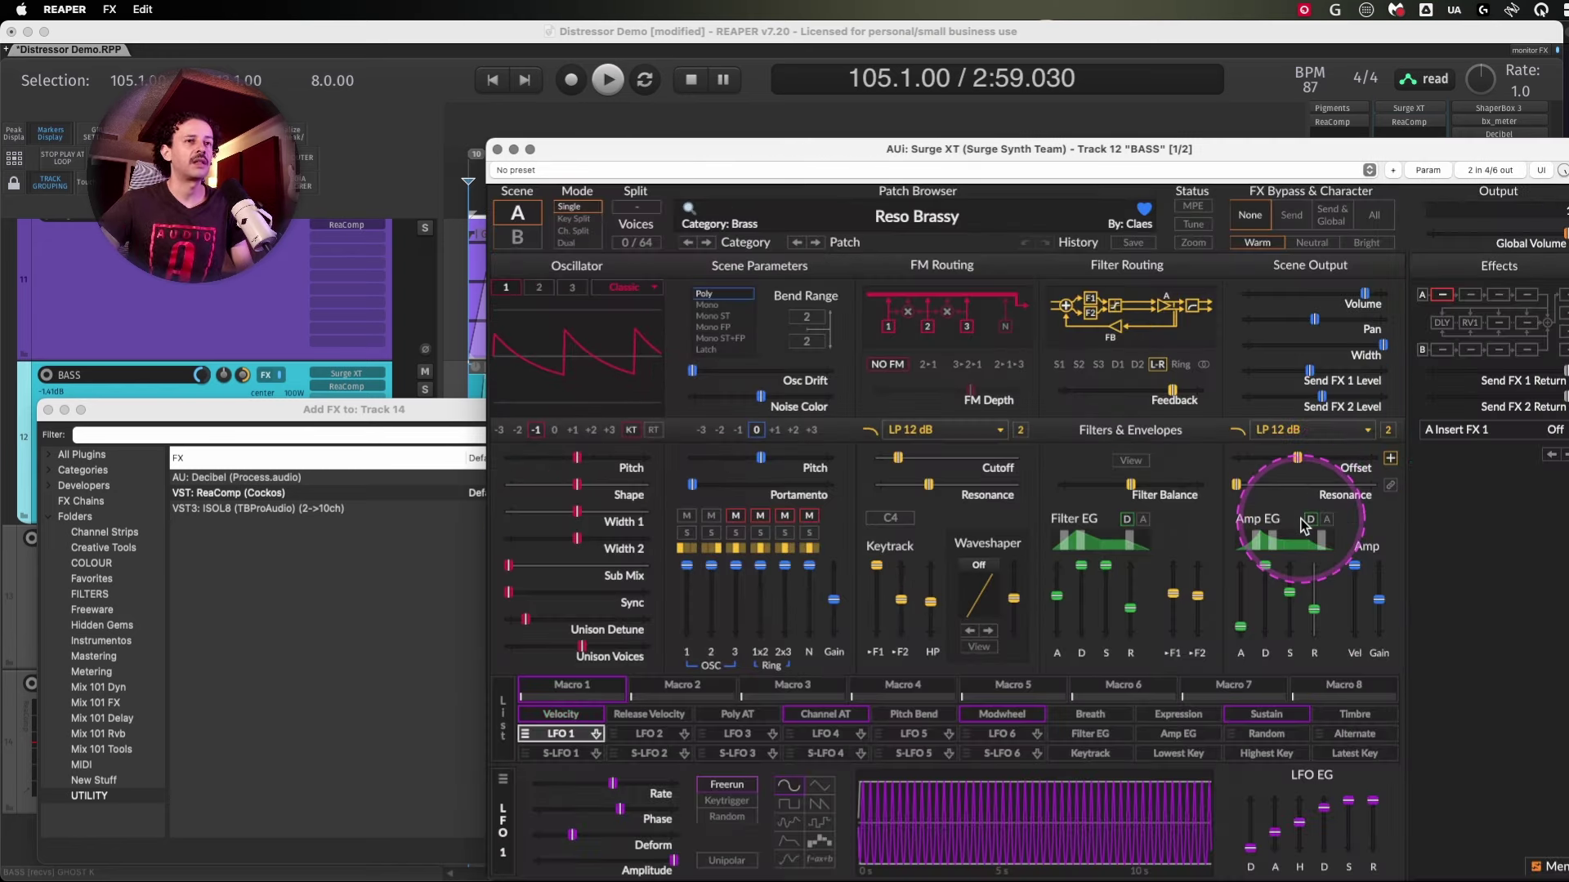
{"action": "key", "text": "super+minus"}
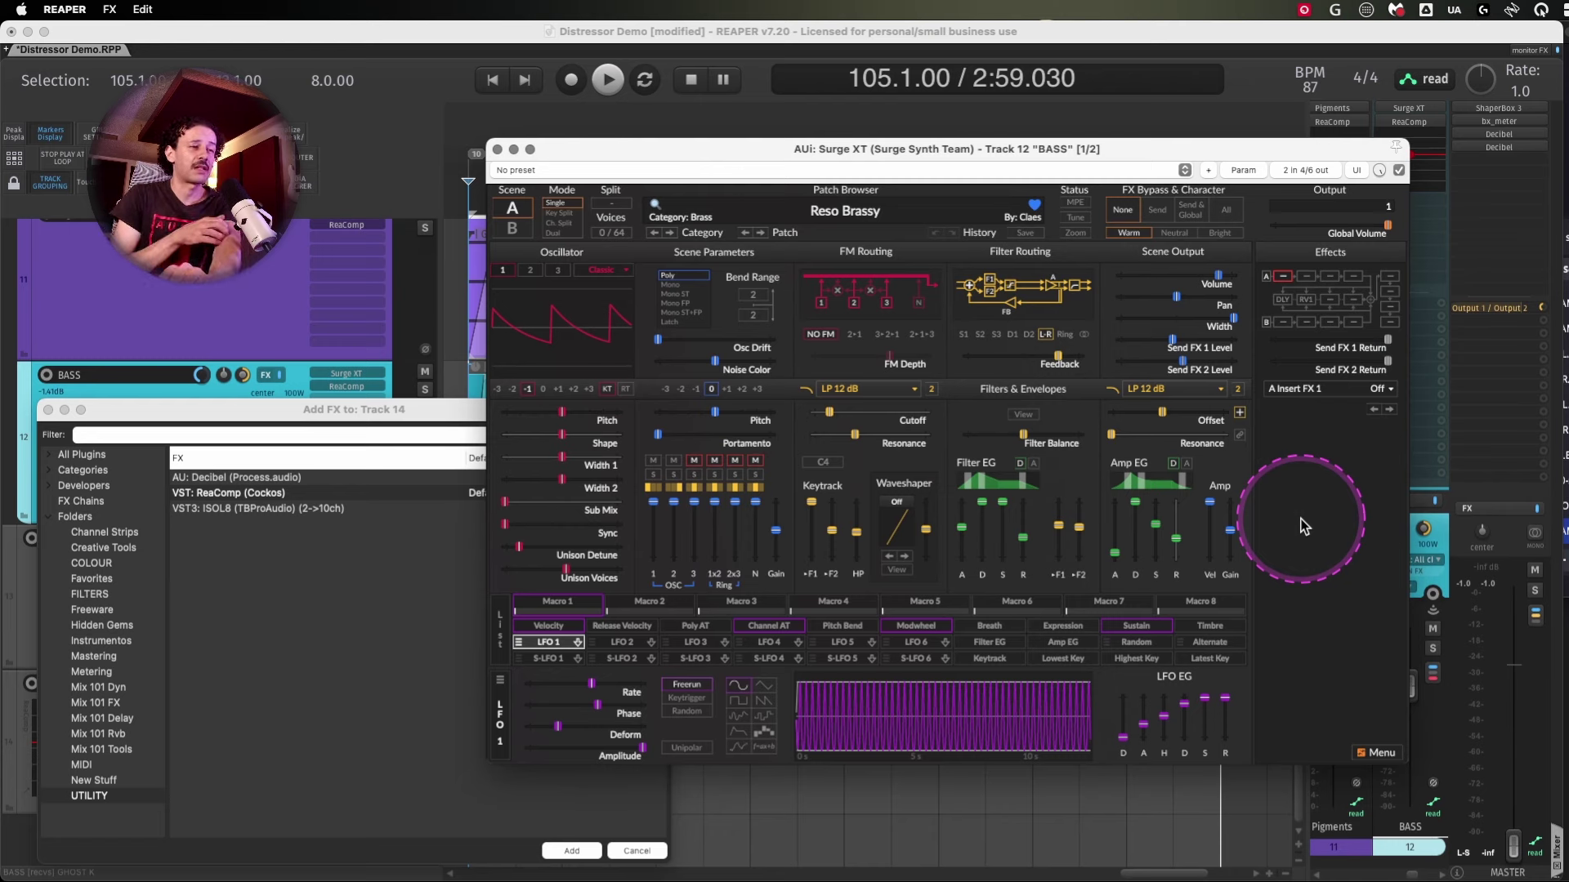
- Turn on FM routing, view LFOs 2, 3 and 6, and toggle LFO 6's modulation arm
{"action": "left_click", "coordinate": [854, 338]}
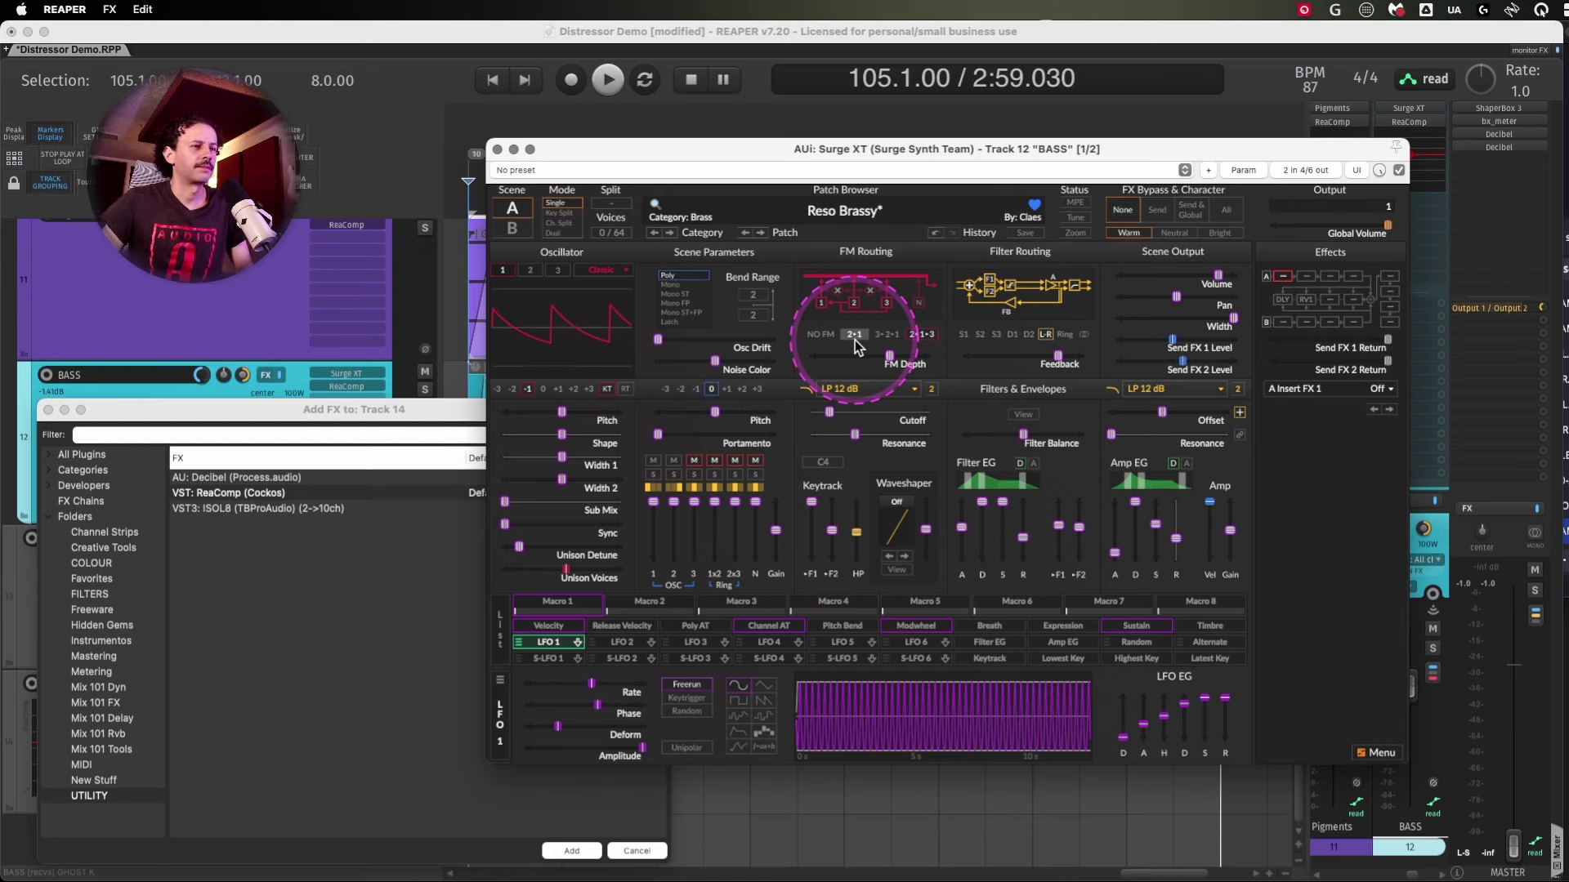
{"action": "left_click", "coordinate": [623, 642]}
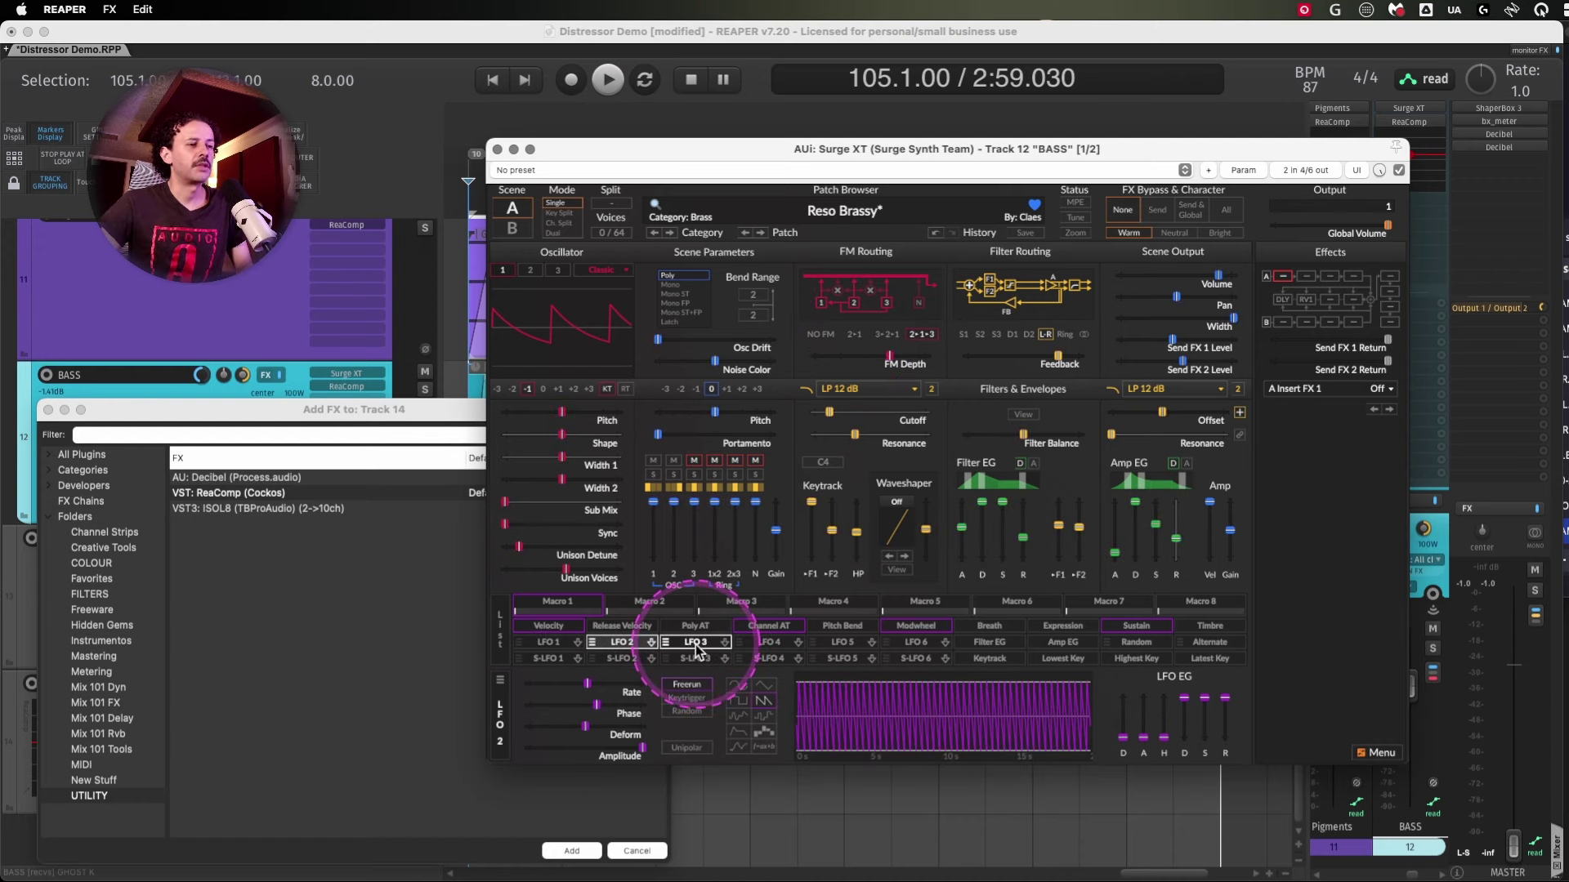
{"action": "left_click", "coordinate": [696, 644]}
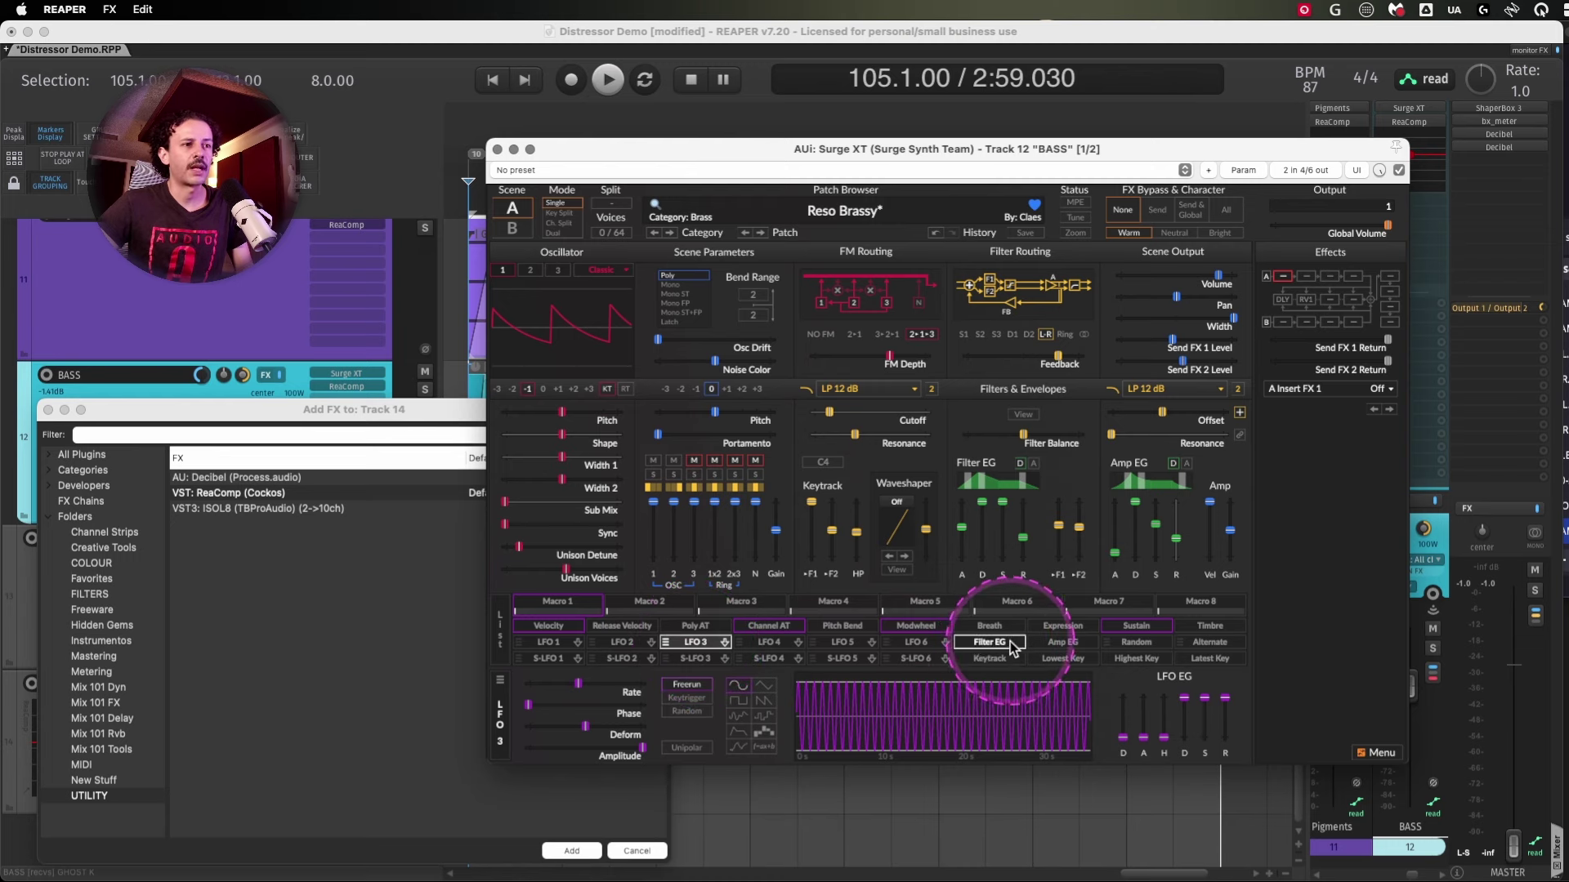
{"action": "left_click", "coordinate": [922, 644]}
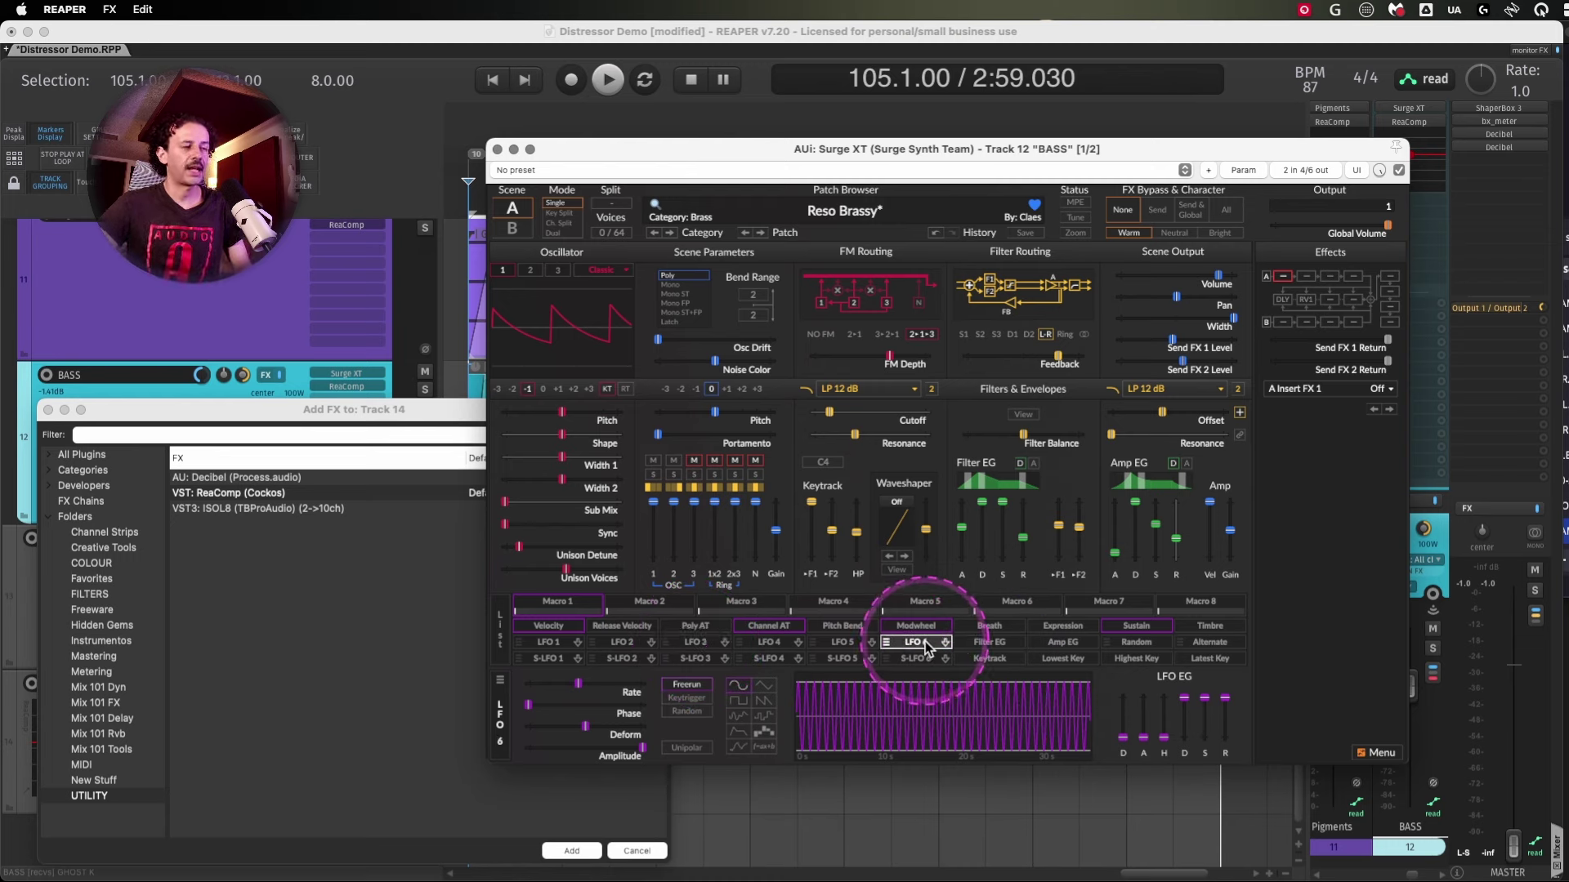
{"action": "left_click", "coordinate": [926, 645]}
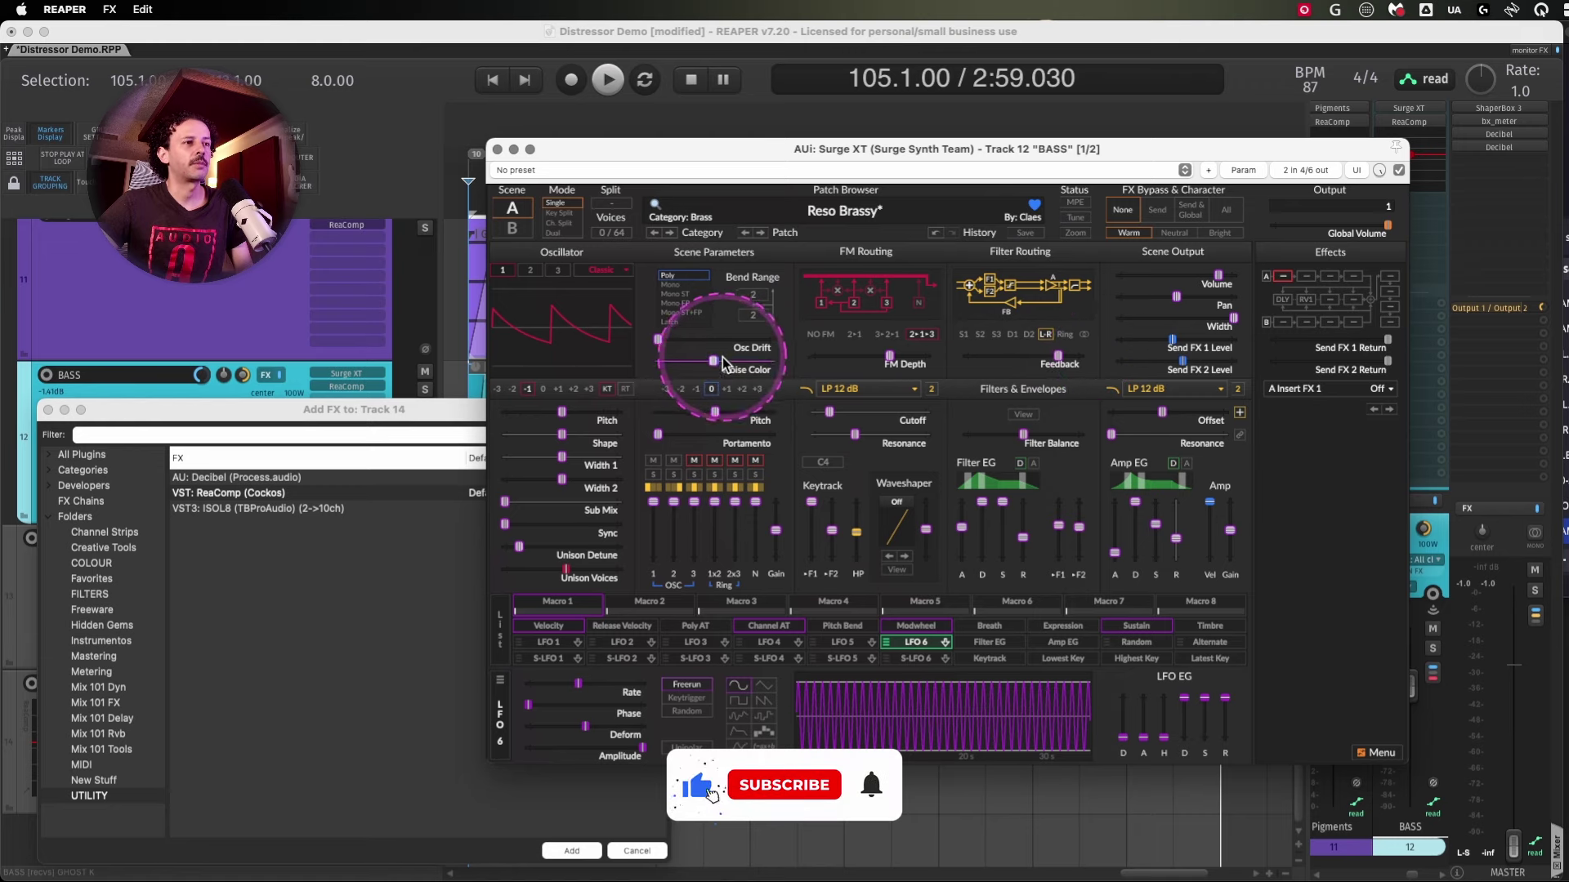
{"action": "left_click", "coordinate": [926, 646]}
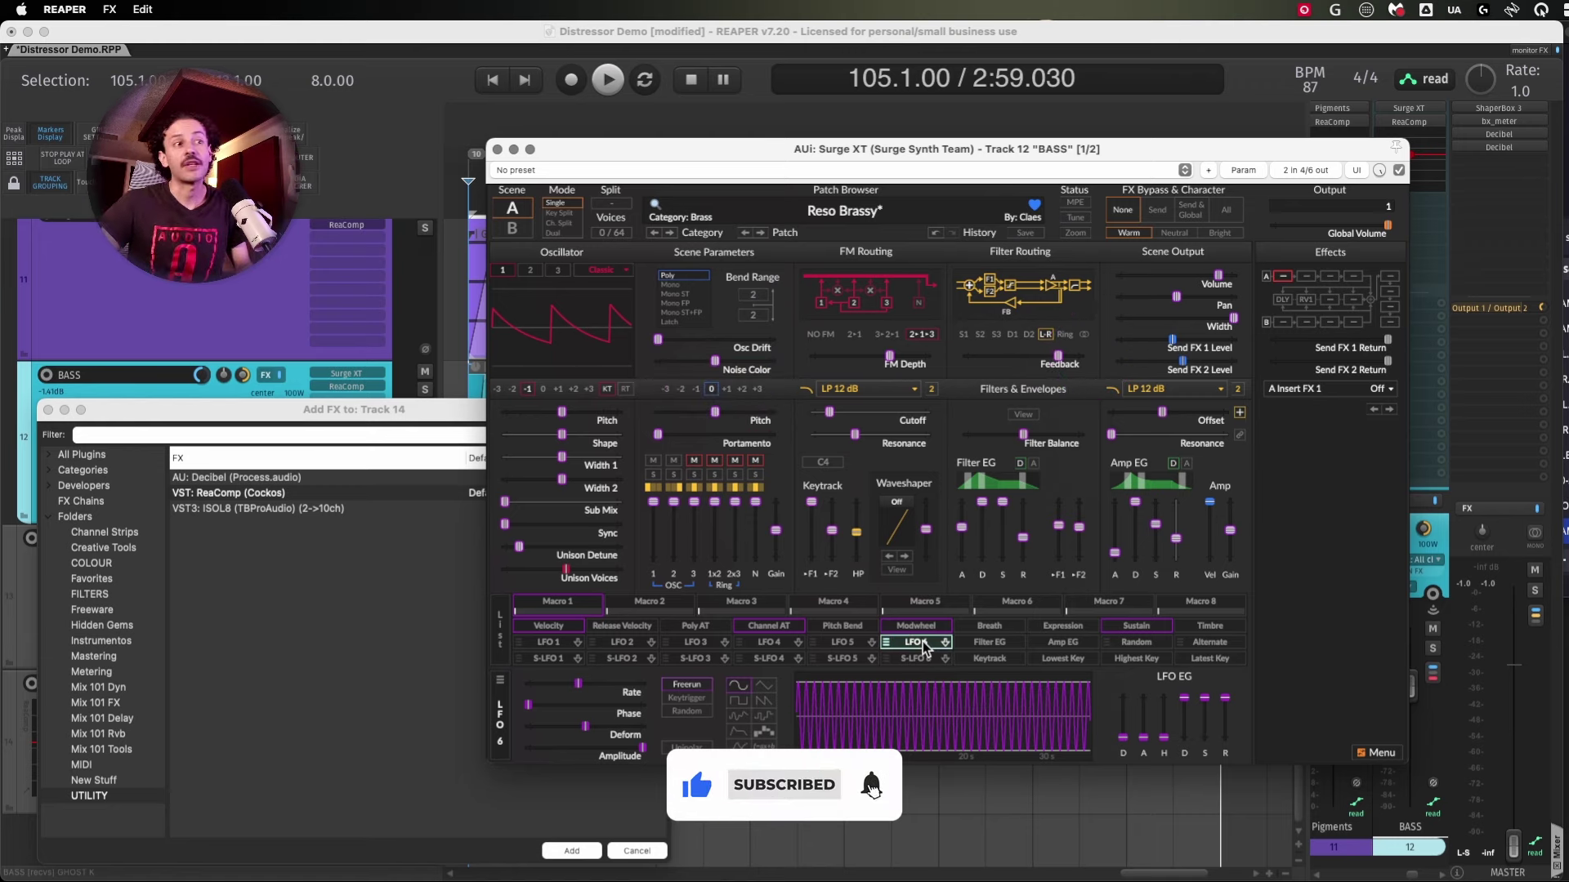
{"action": "left_click", "coordinate": [926, 646]}
- Open Surge XT's Keyboard Shortcut Editor from the workflow options, scroll it, then cancel without changes
{"action": "right_click", "coordinate": [1302, 530]}
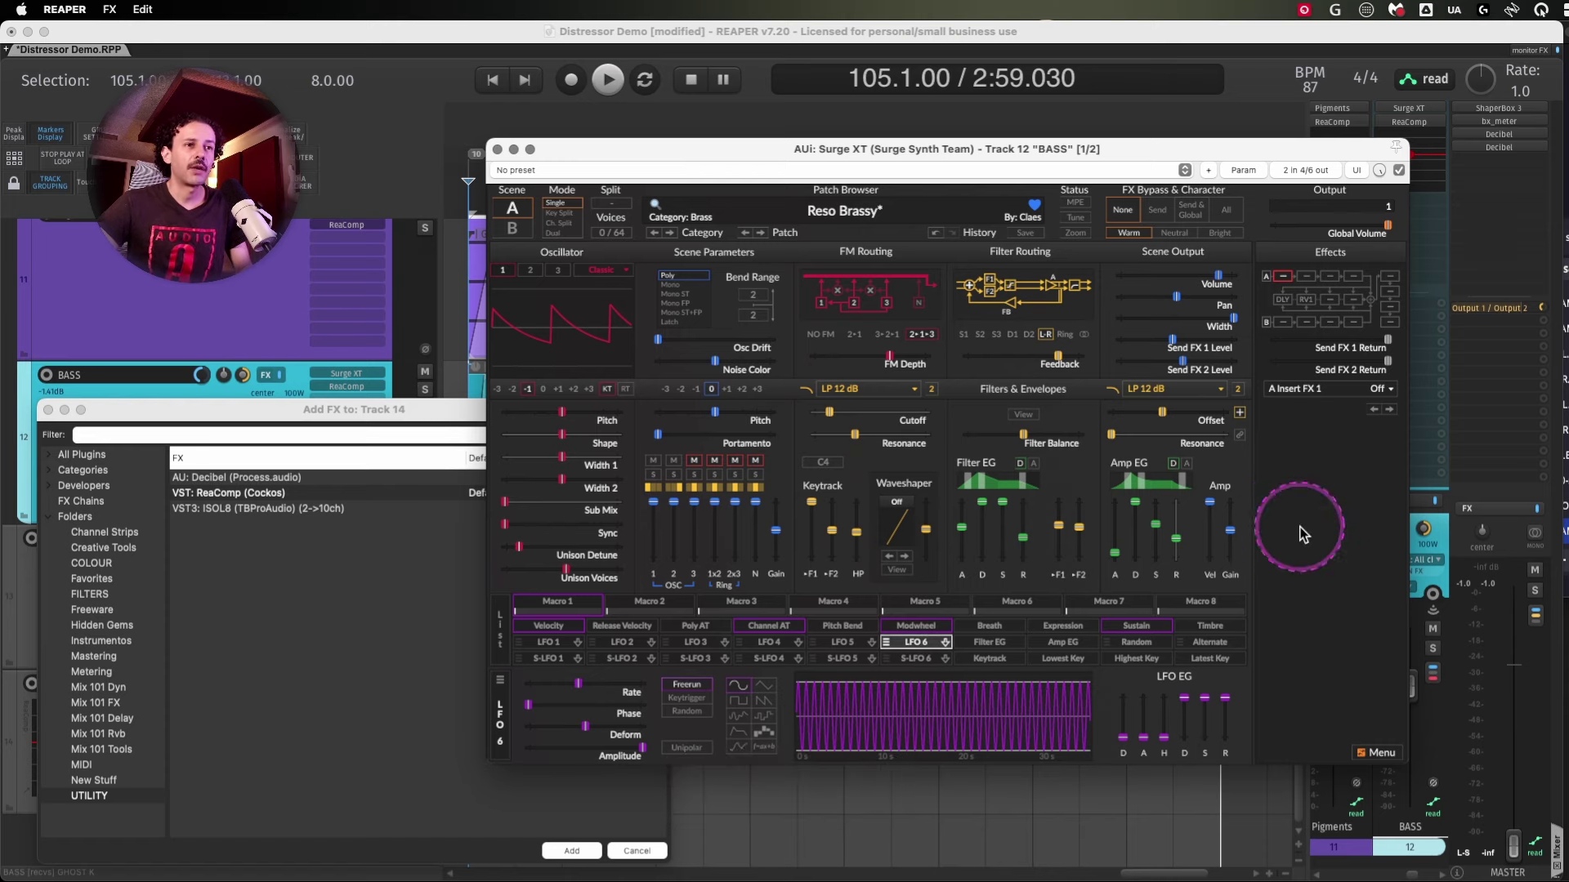
{"action": "mouse_move", "coordinate": [1353, 286]}
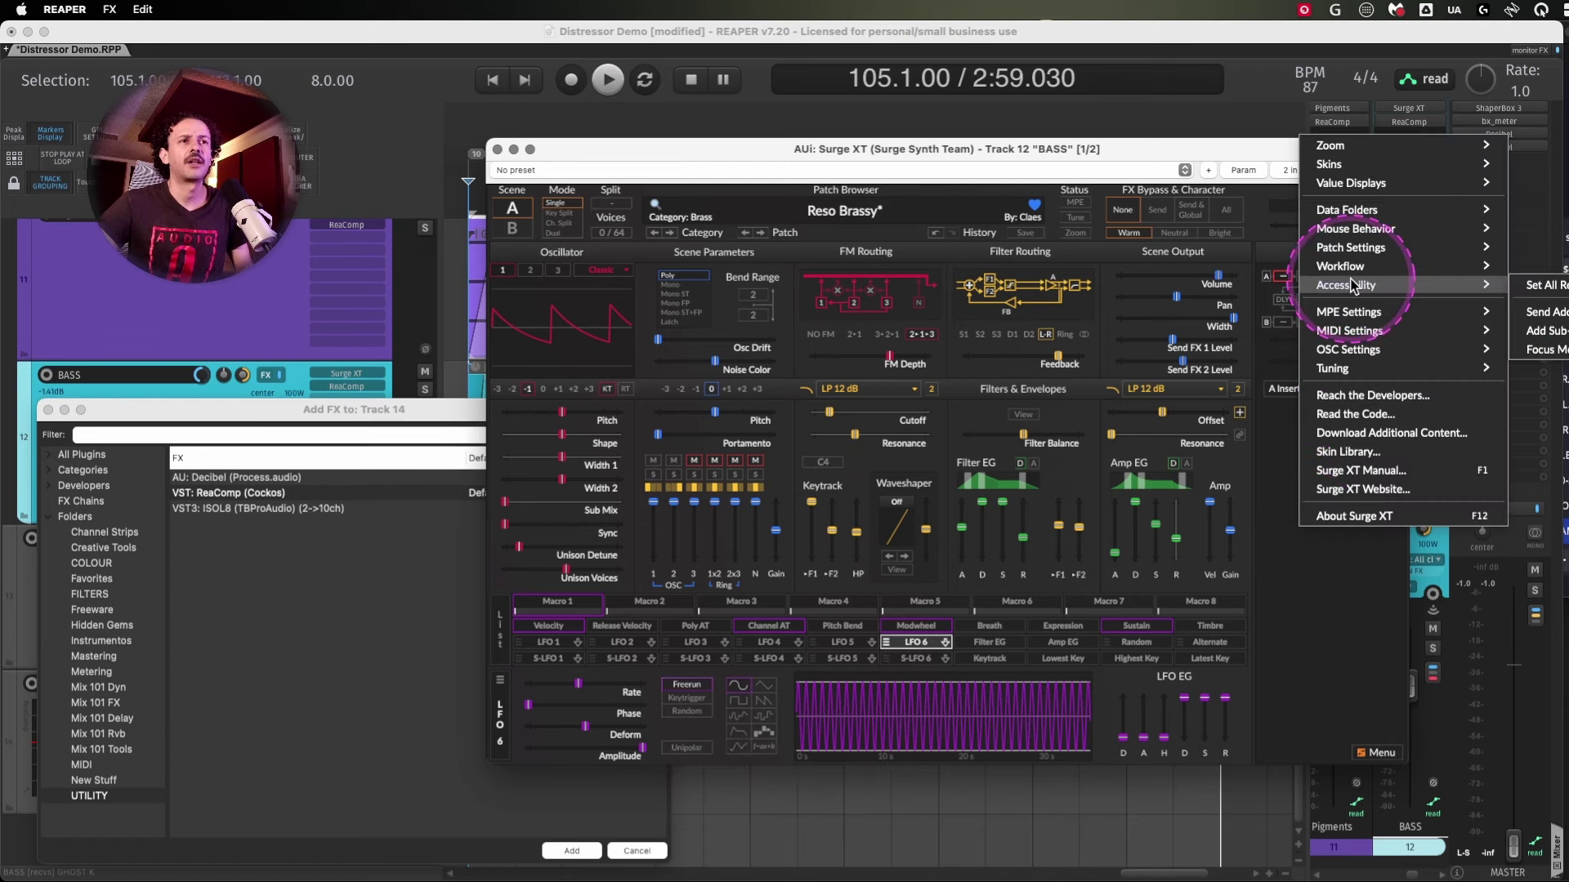
{"action": "right_click", "coordinate": [864, 622]}
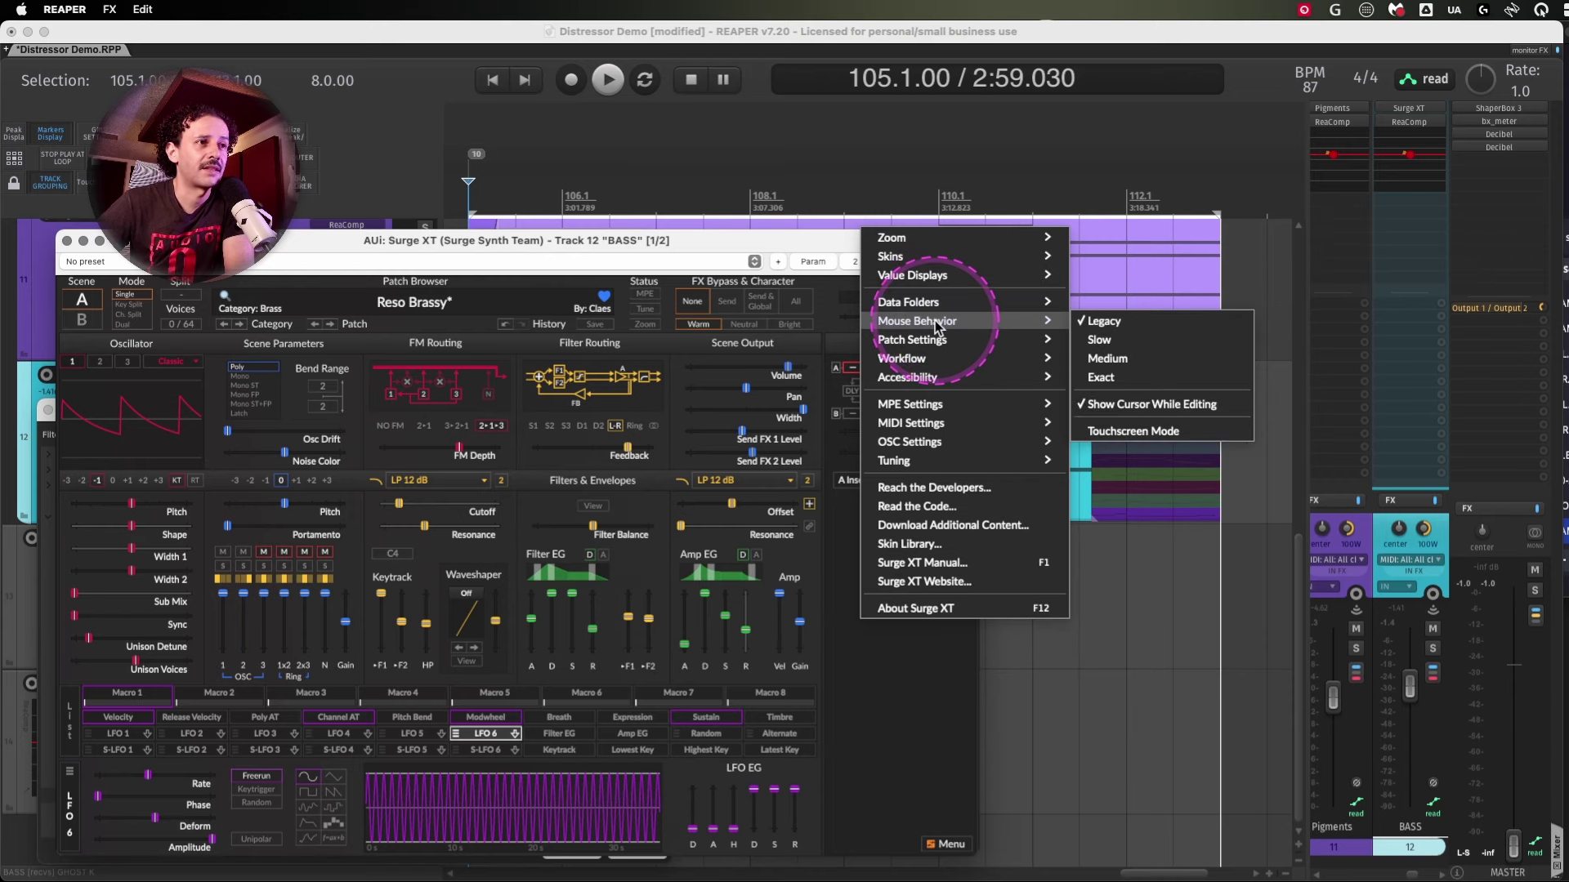
{"action": "key", "text": "Escape"}
{"action": "right_click", "coordinate": [887, 562]}
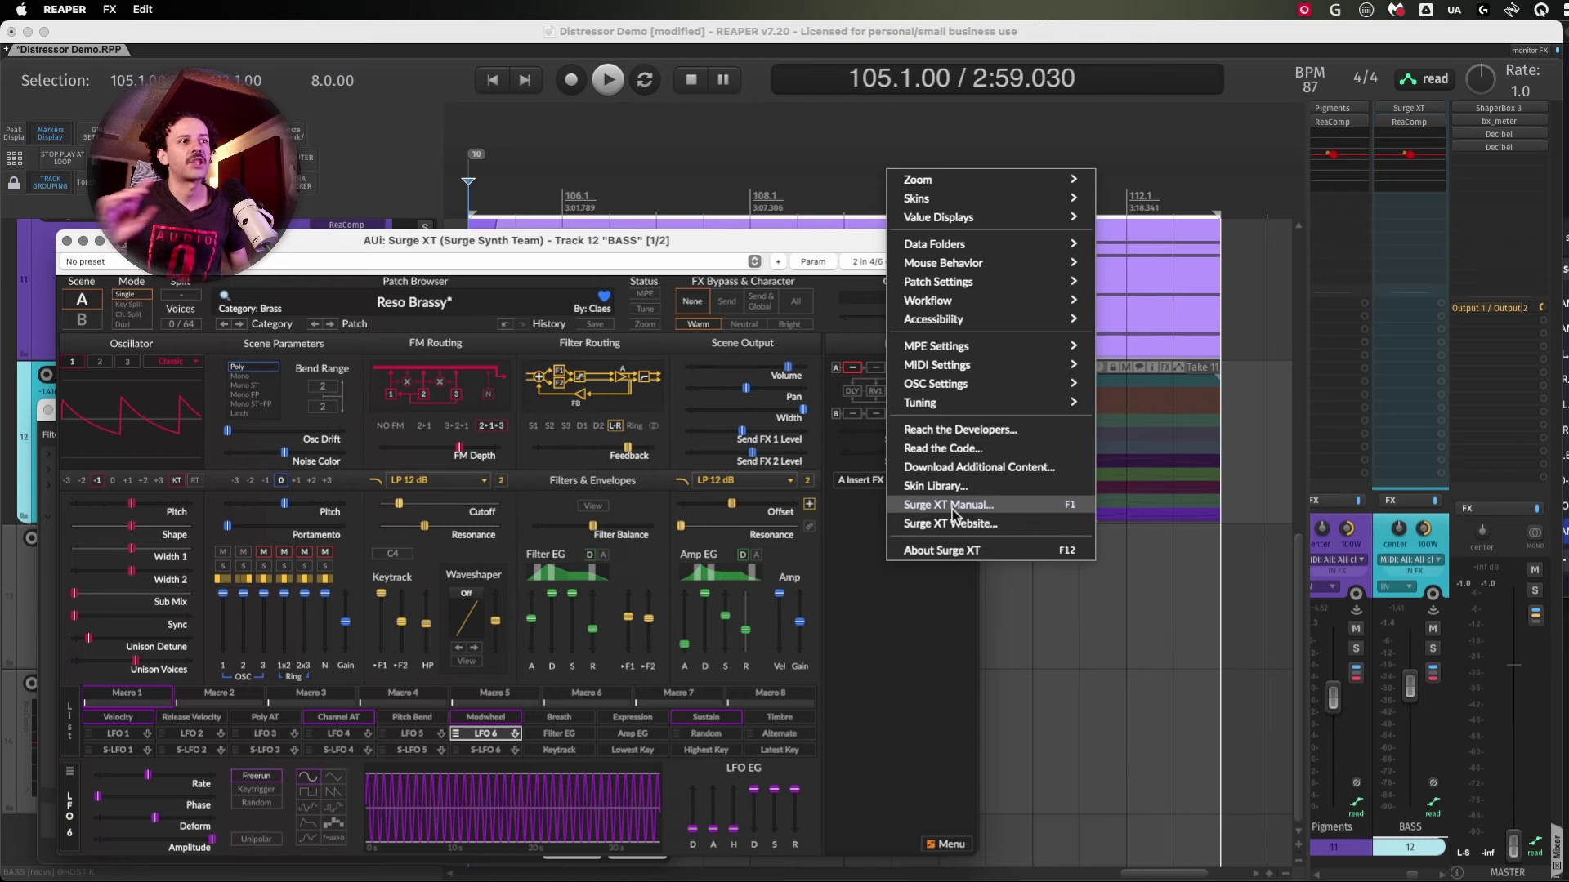
{"action": "left_click", "coordinate": [975, 299]}
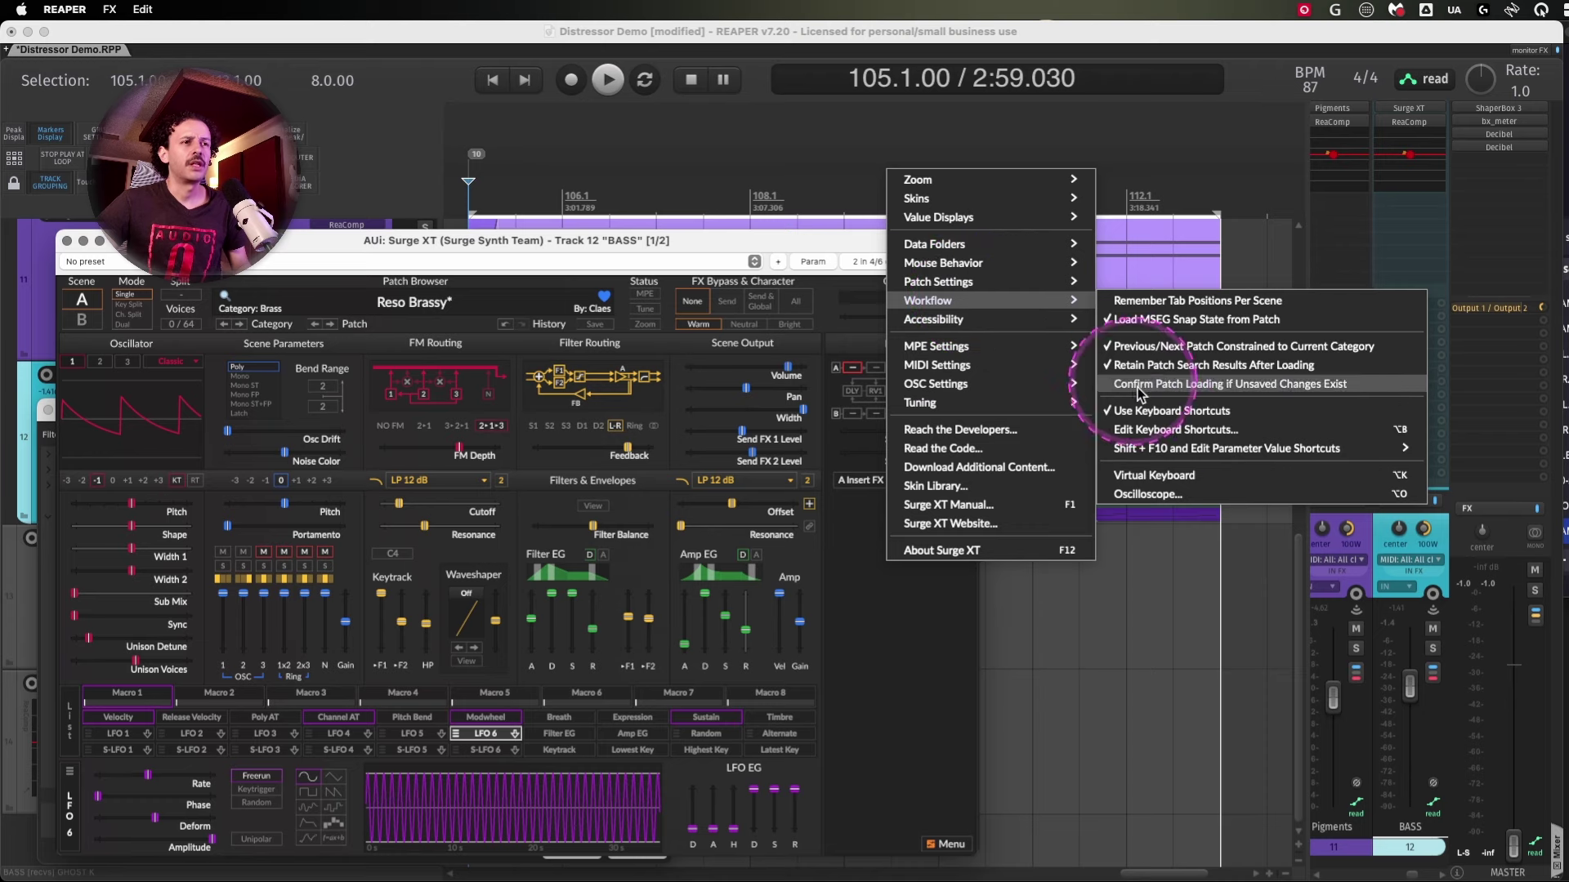
{"action": "left_click", "coordinate": [1209, 432]}
{"action": "left_click_drag", "start_coordinate": [619, 238], "coordinate": [738, 200]}
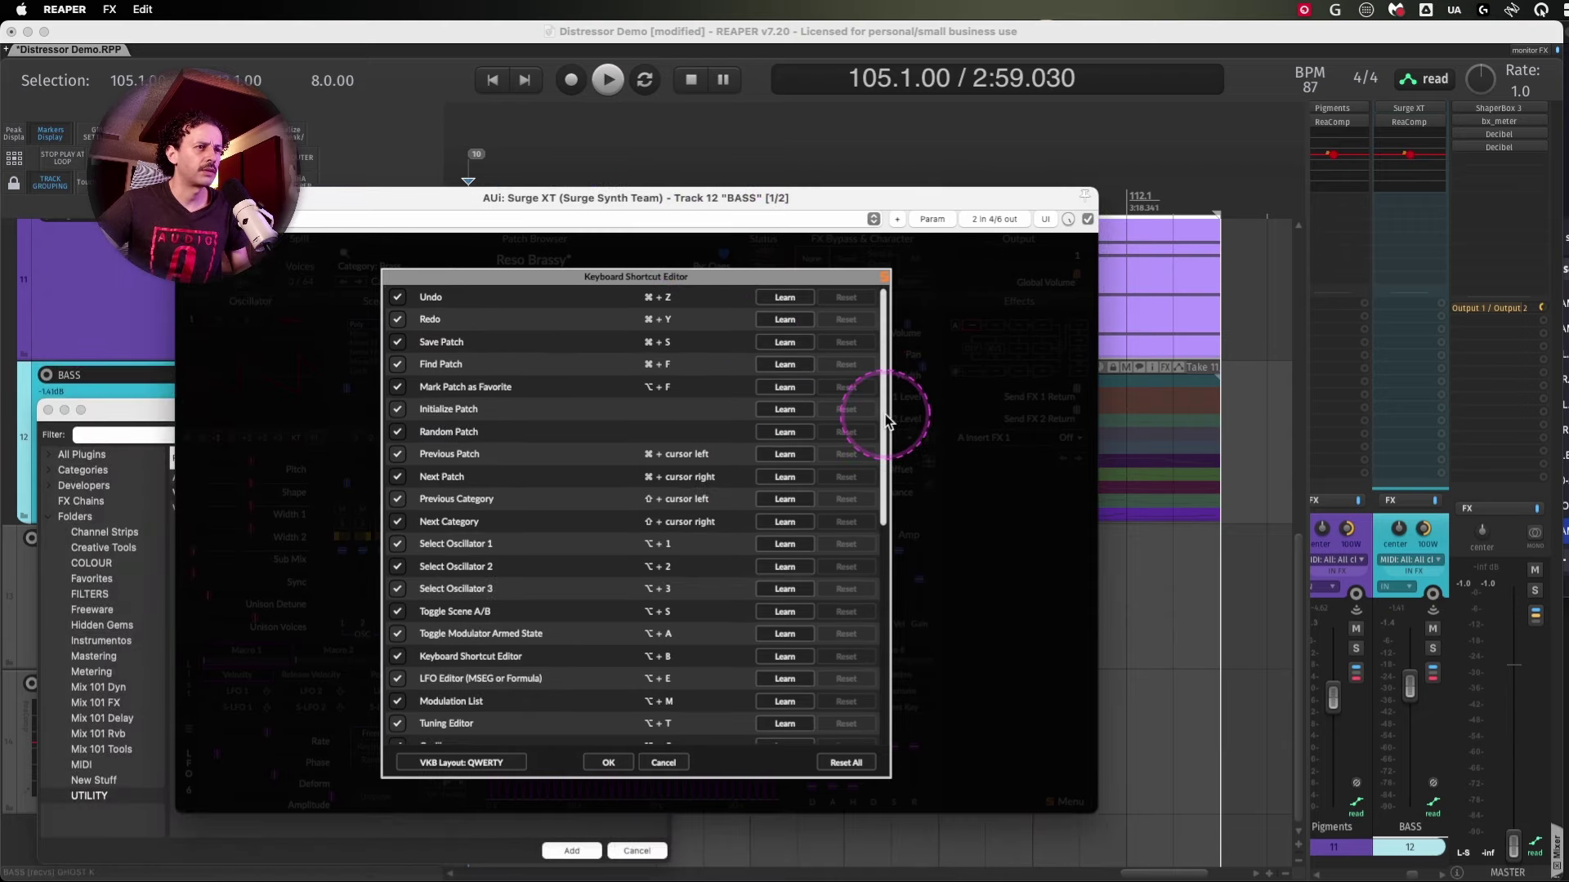
{"action": "left_click_drag", "start_coordinate": [884, 414], "coordinate": [833, 413]}
{"action": "left_click", "coordinate": [663, 763]}
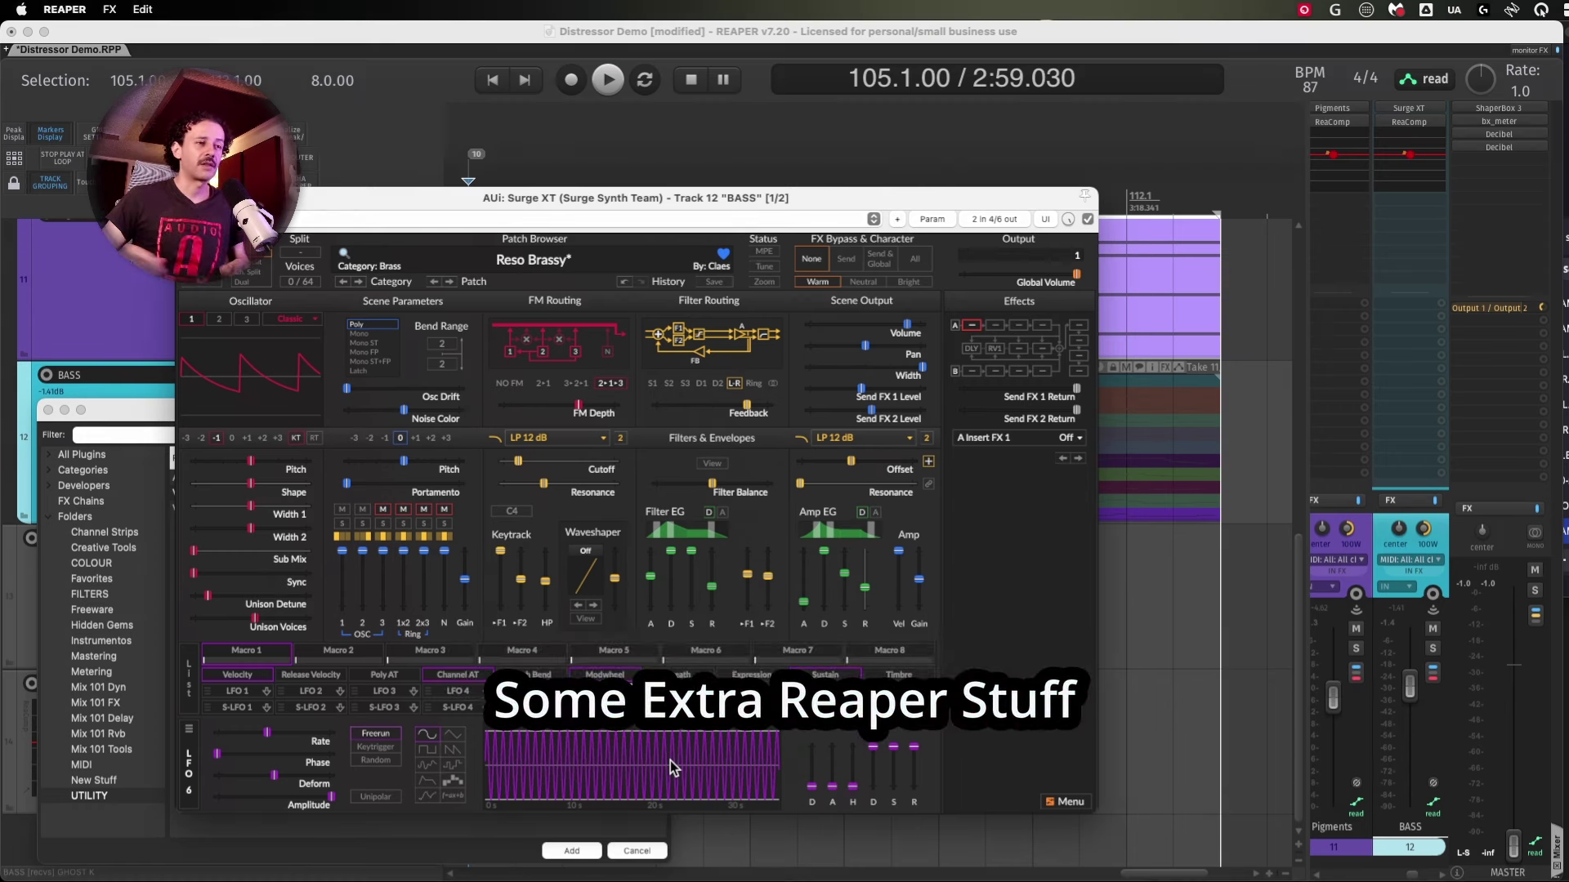
- Open FX Plug-ins settings from the browser header menu, cancel Preferences, and reopen the header menu
{"action": "right_click", "coordinate": [613, 455]}
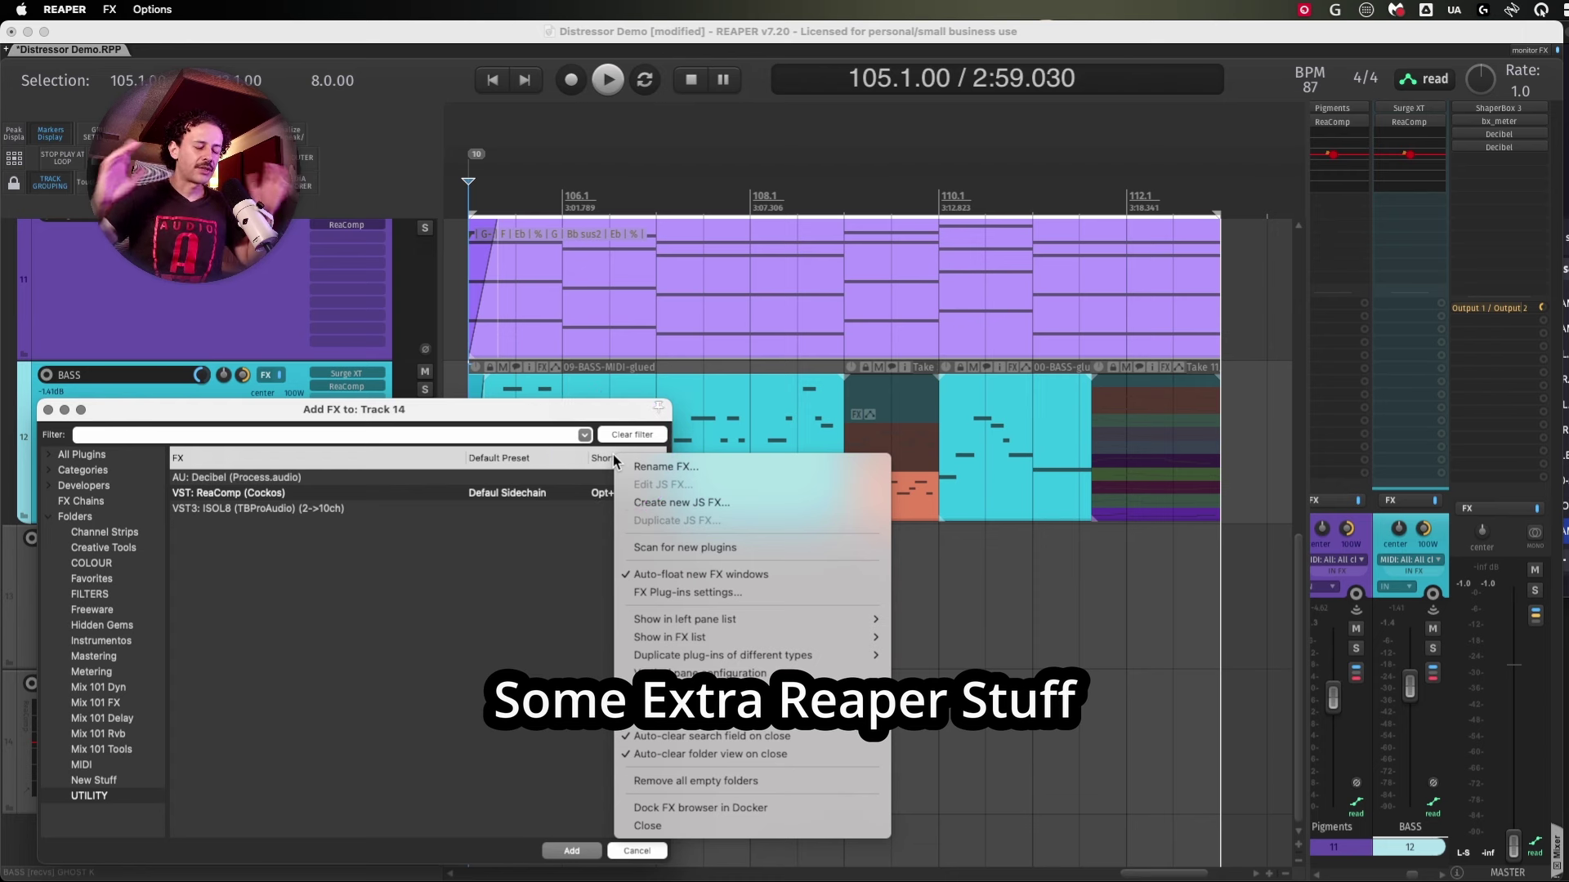
{"action": "left_click", "coordinate": [635, 454]}
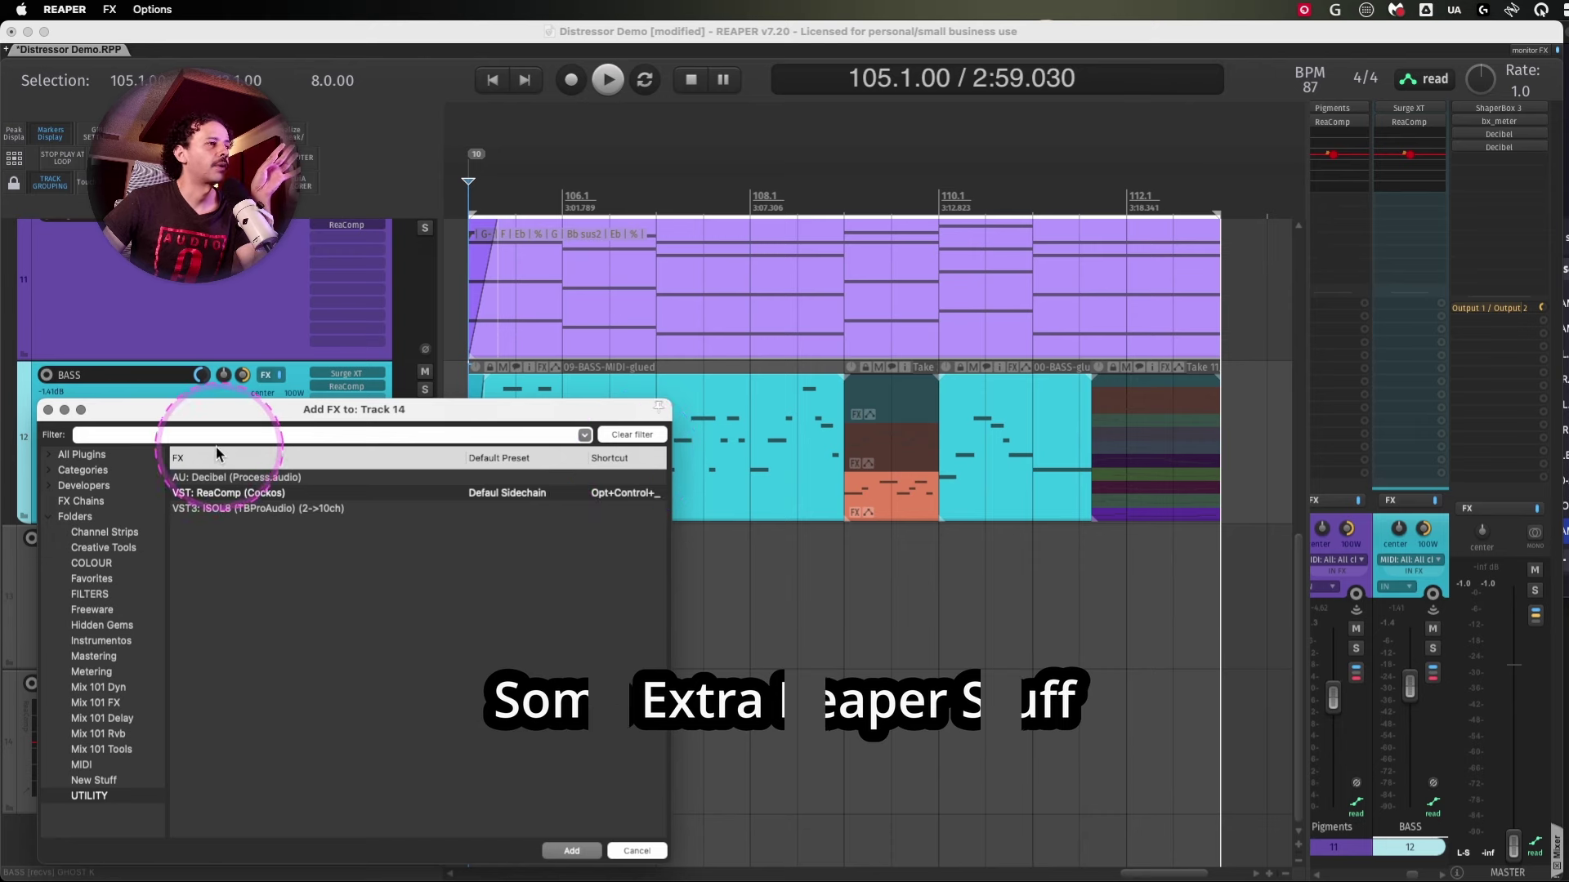
{"action": "right_click", "coordinate": [605, 457]}
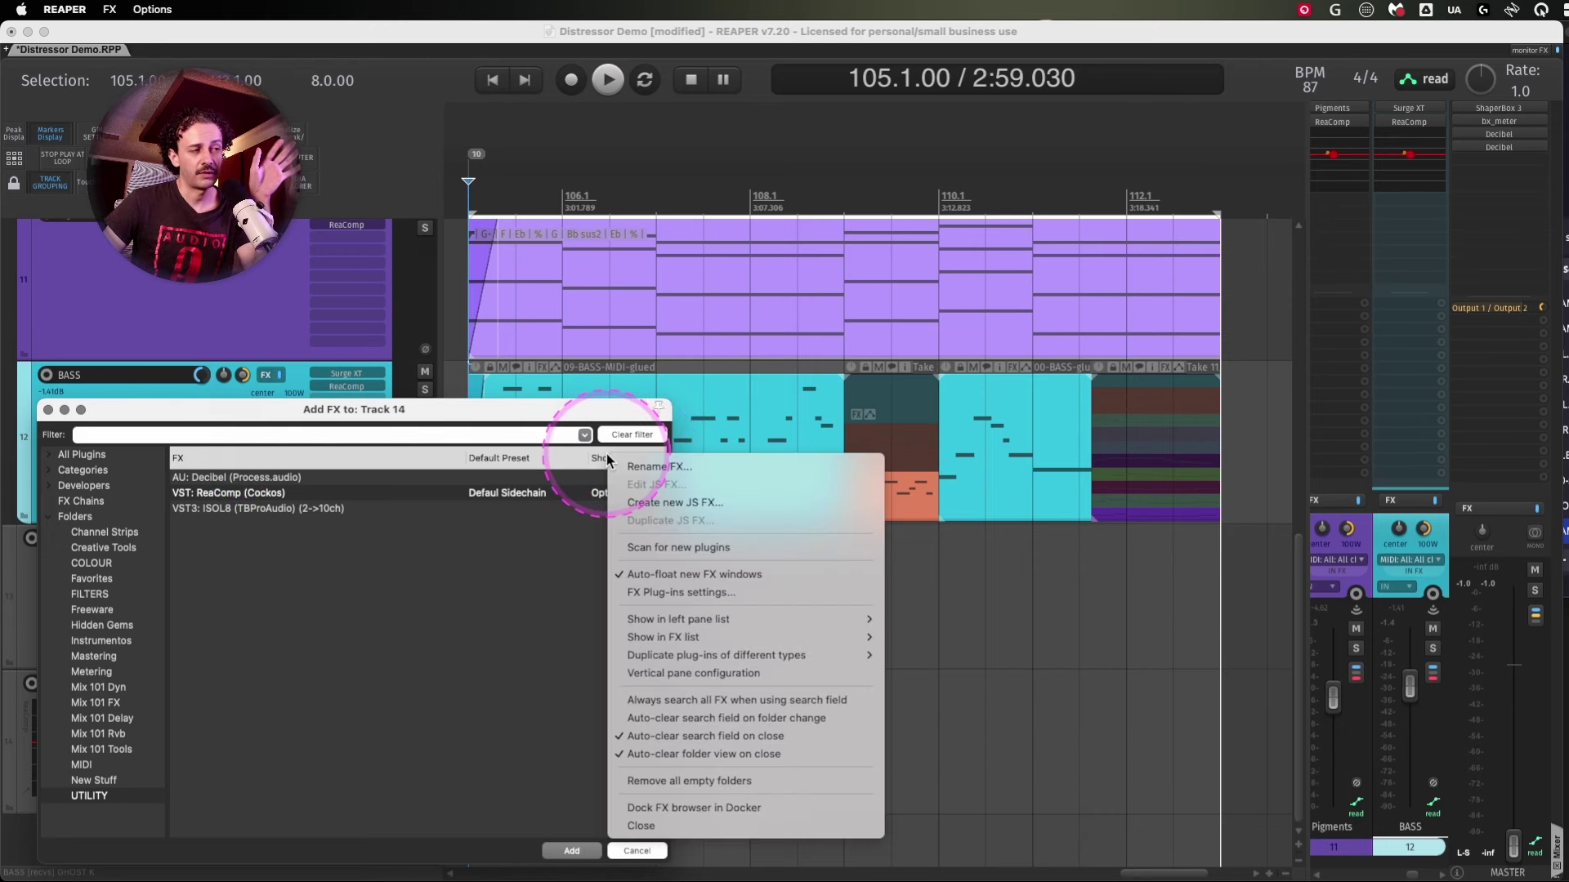
{"action": "left_click", "coordinate": [662, 592]}
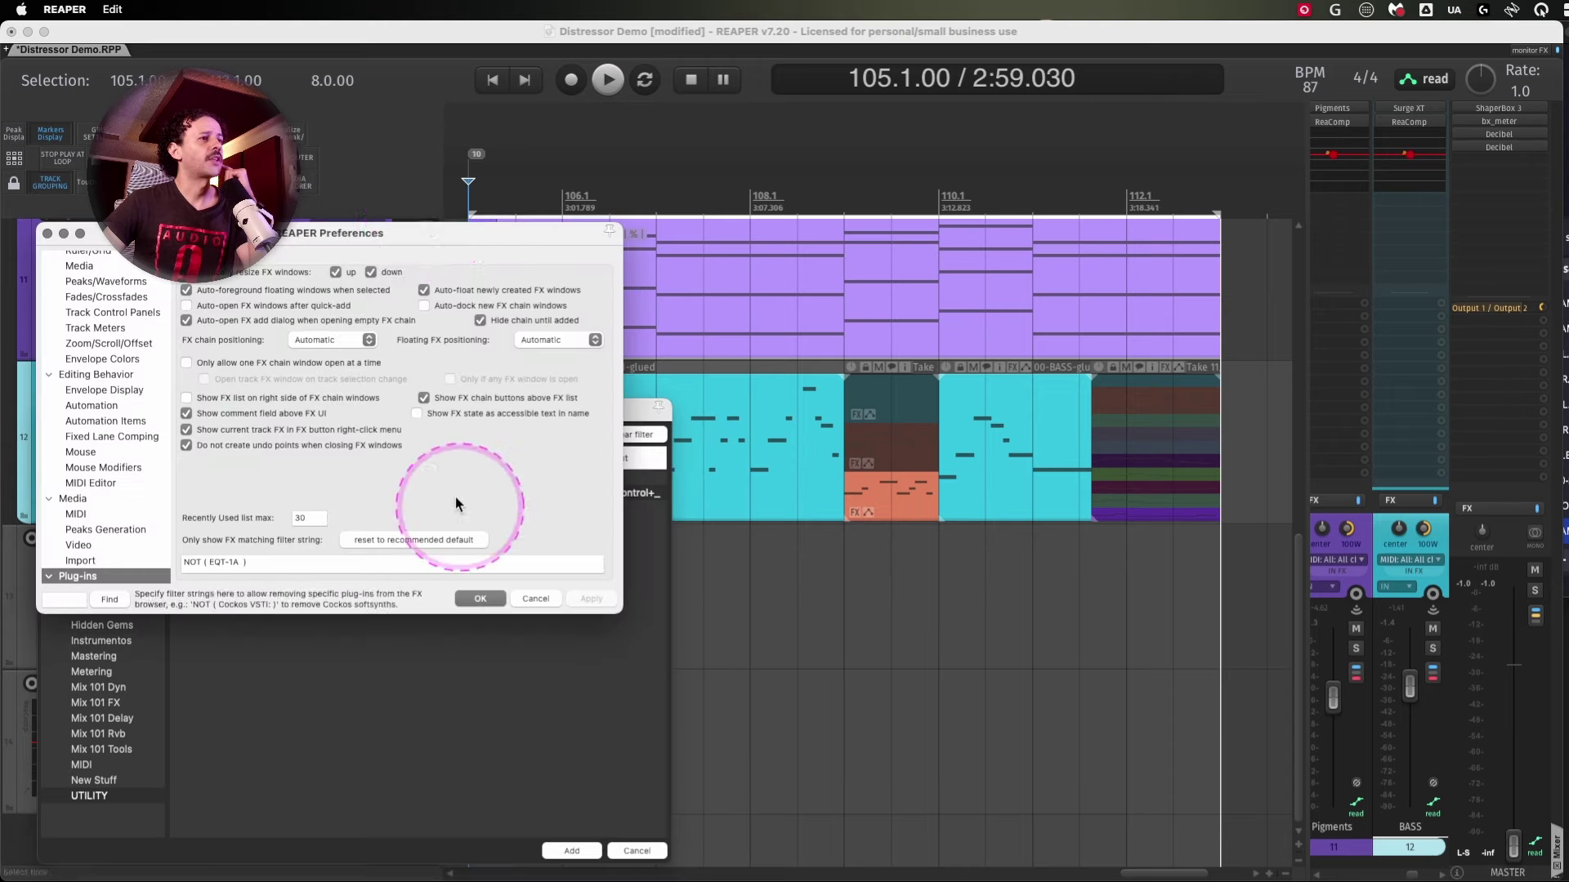
{"action": "left_click", "coordinate": [535, 599]}
{"action": "right_click", "coordinate": [617, 459]}
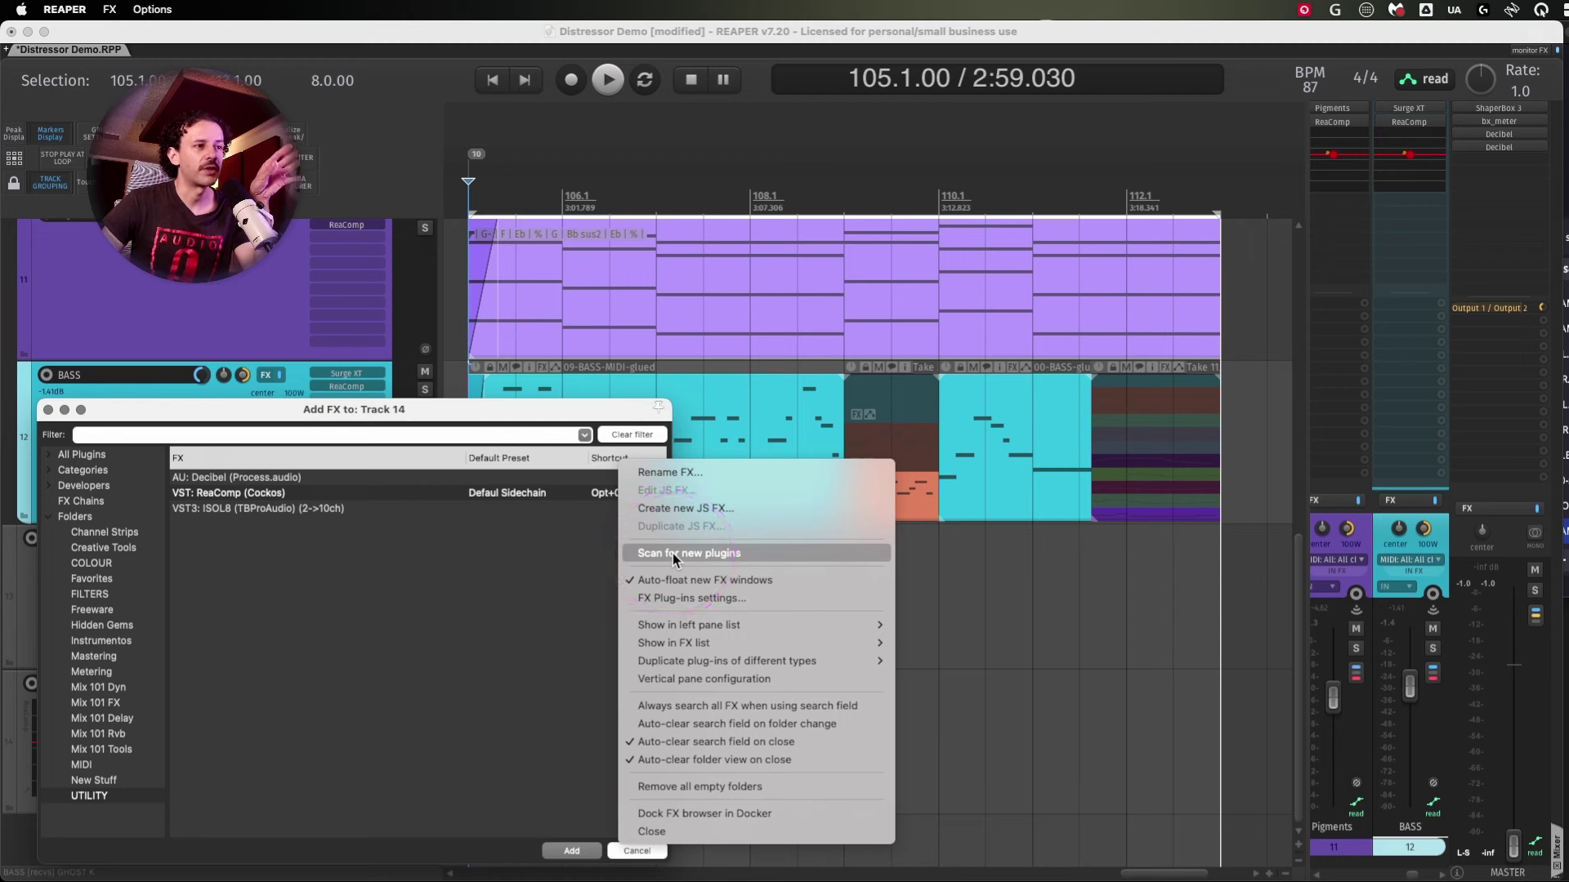
{"action": "mouse_move", "coordinate": [745, 625]}
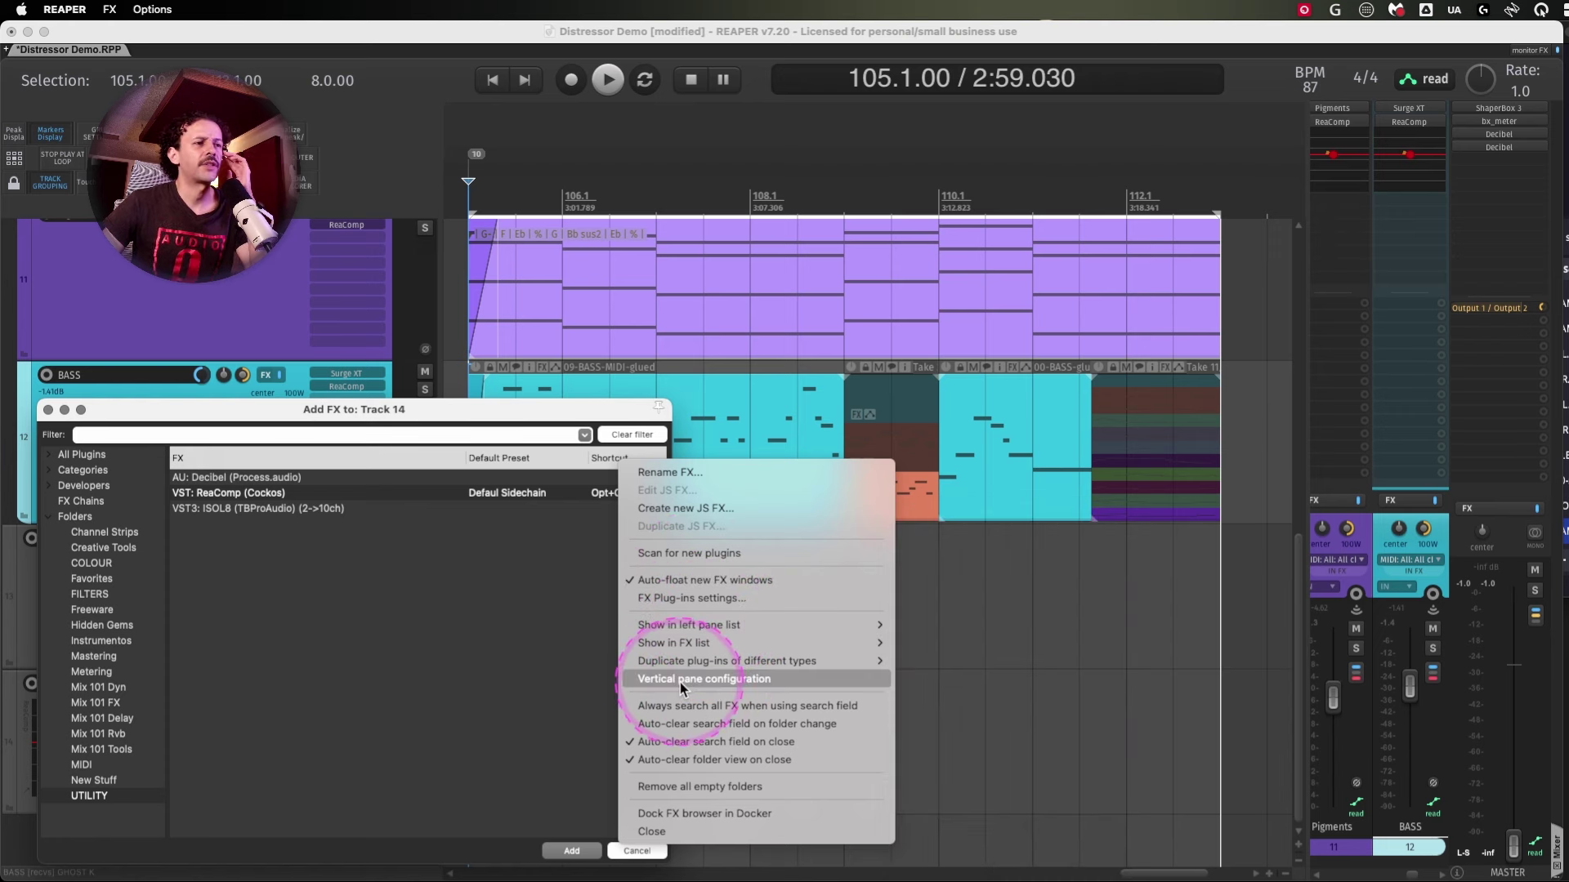
- Switch the Add FX browser to Vertical pane configuration, then back to side-by-side panes
{"action": "left_click", "coordinate": [713, 682]}
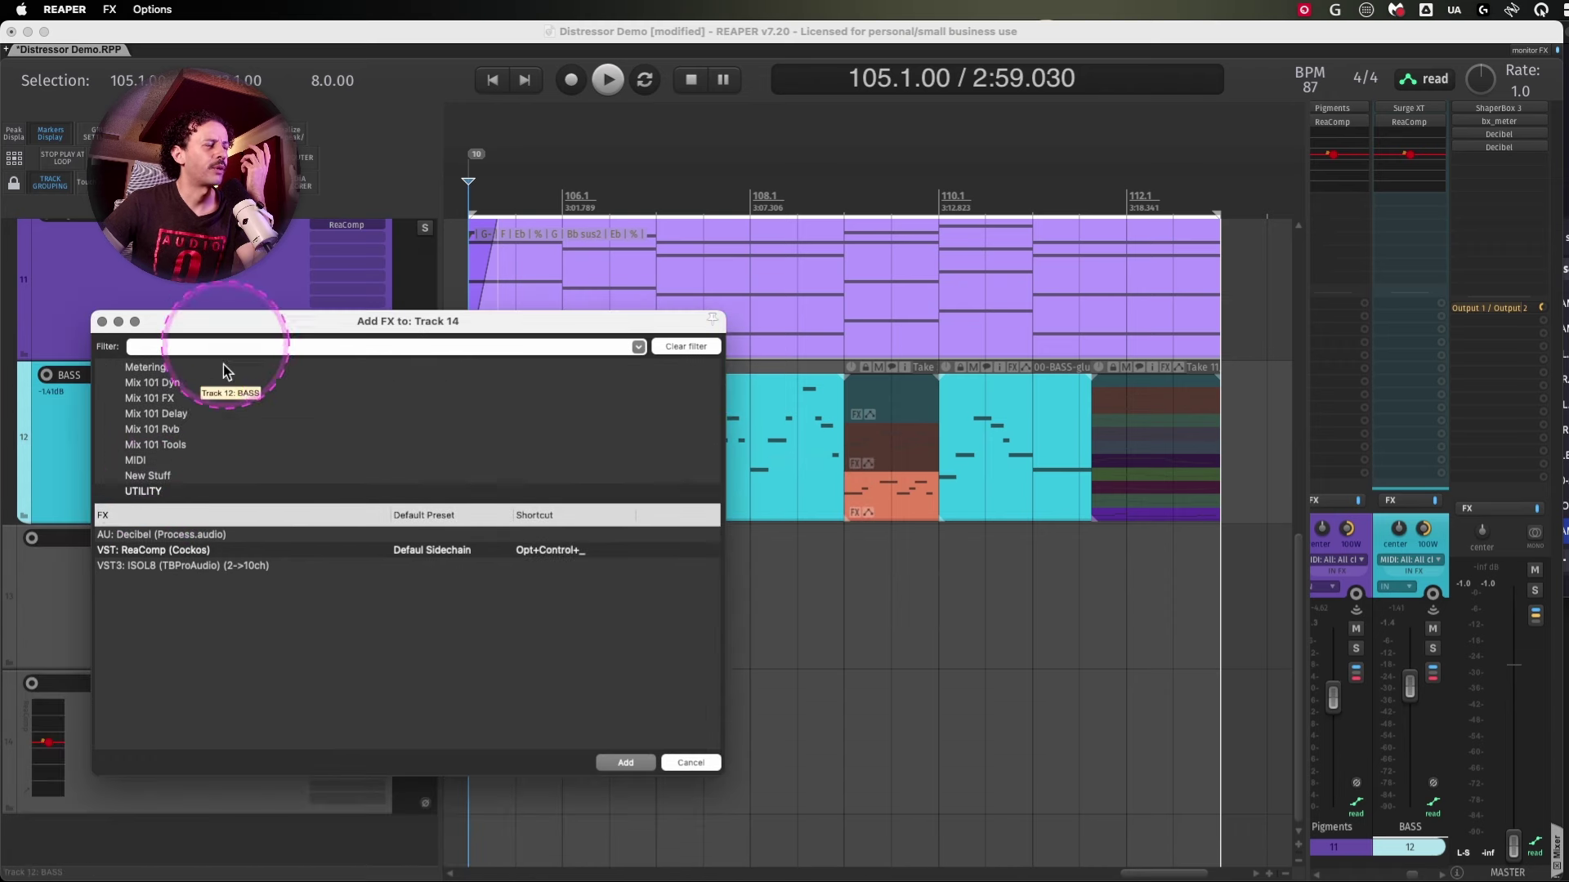
{"action": "right_click", "coordinate": [337, 513]}
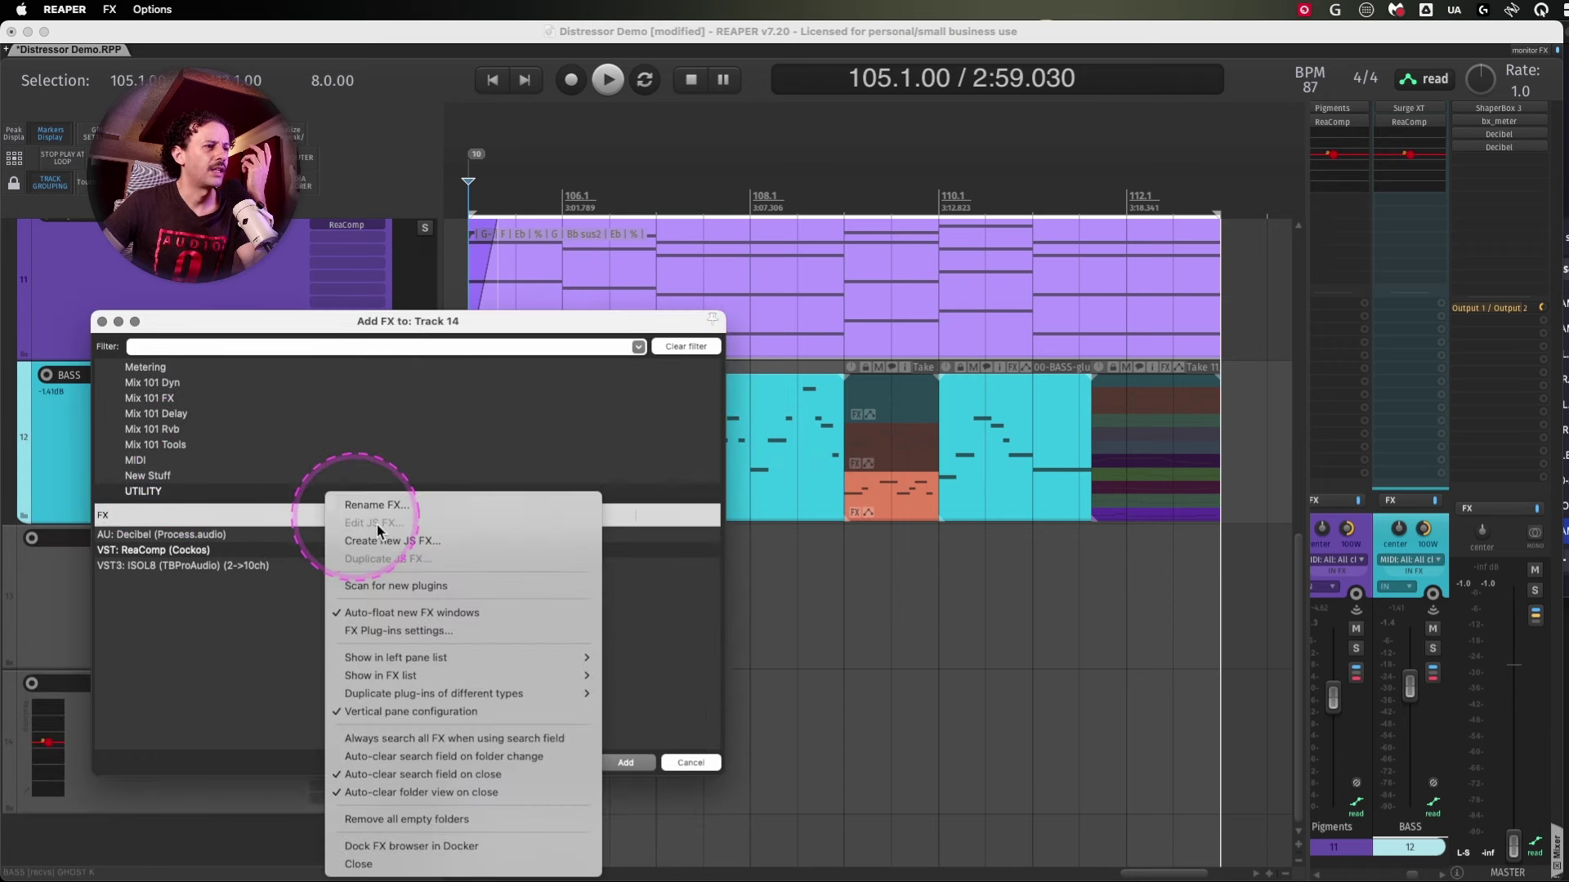
{"action": "left_click", "coordinate": [447, 714]}
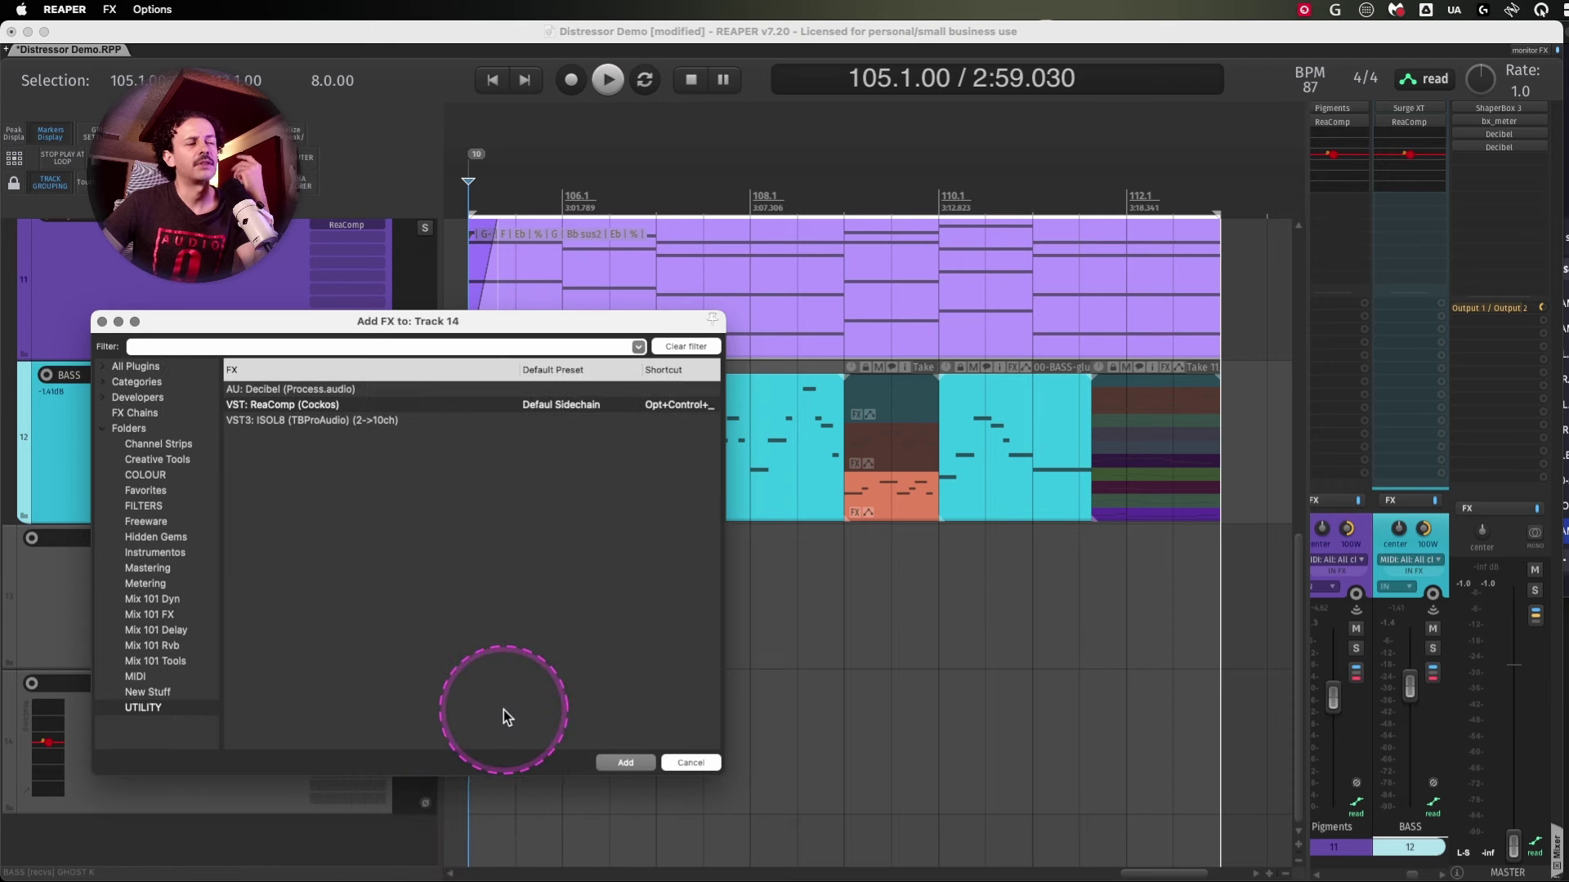
- Review the Duplicate plug-ins of different types > First priority choices in the header menu
{"action": "right_click", "coordinate": [444, 372]}
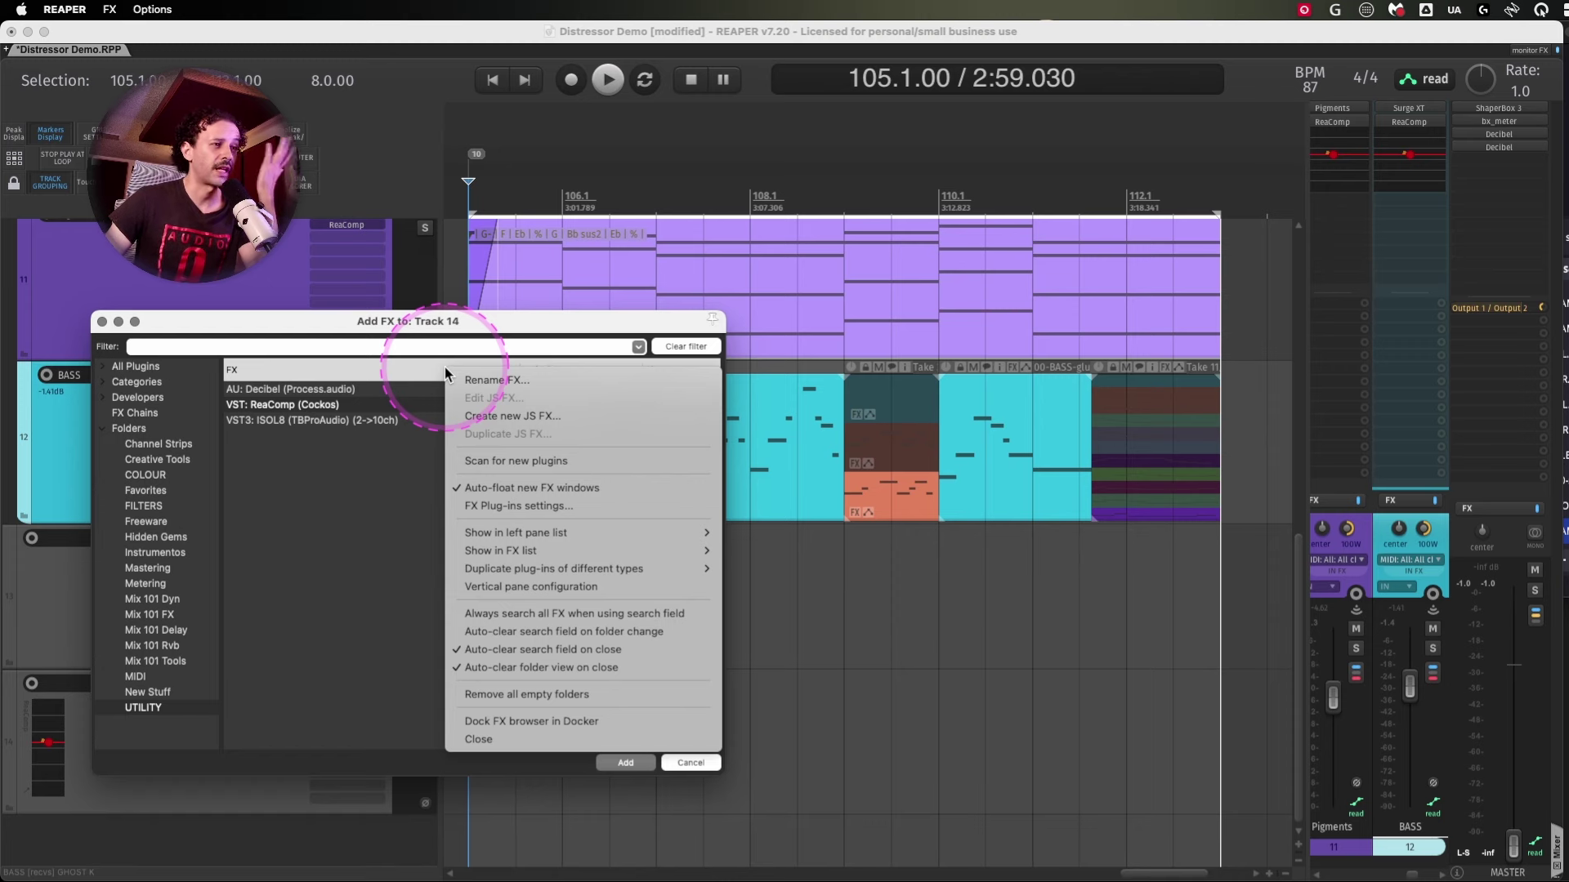
{"action": "mouse_move", "coordinate": [566, 551]}
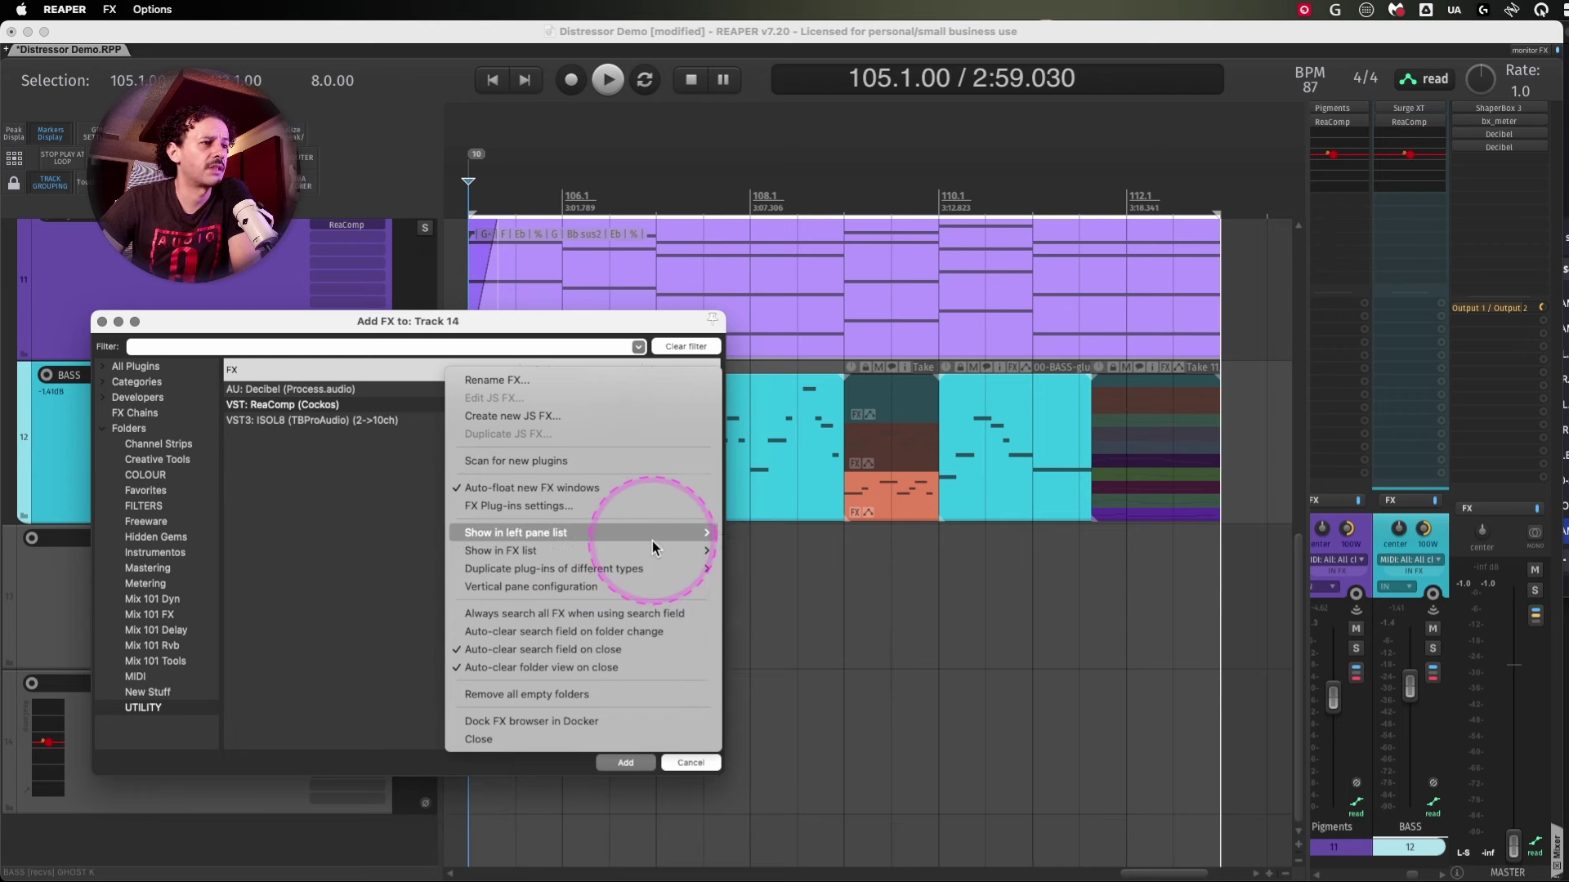
{"action": "mouse_move", "coordinate": [652, 535]}
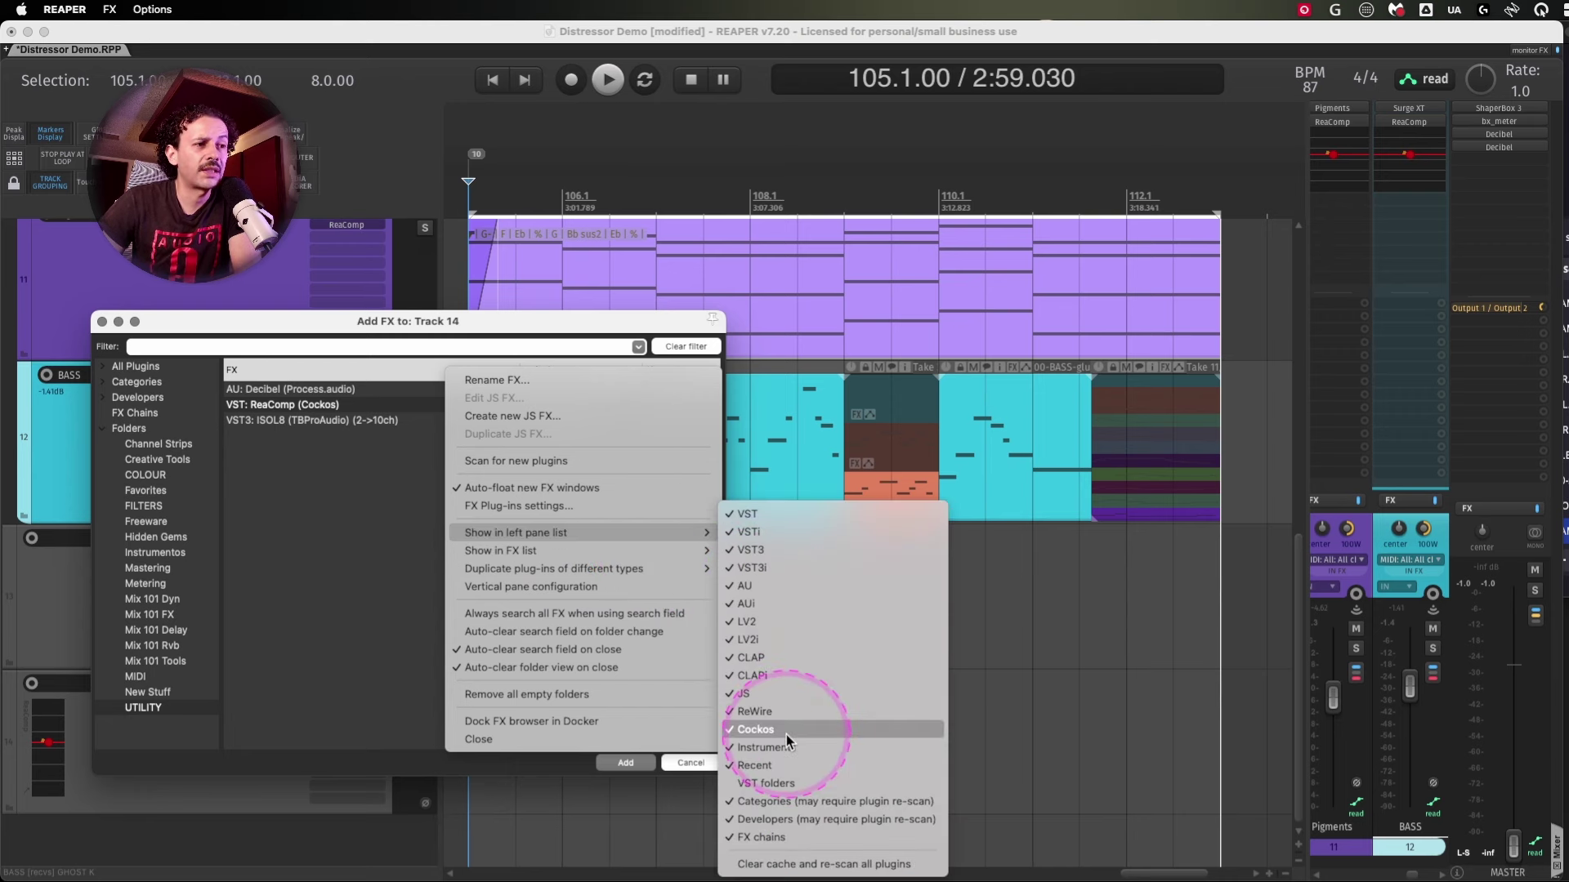
{"action": "left_click", "coordinate": [816, 785]}
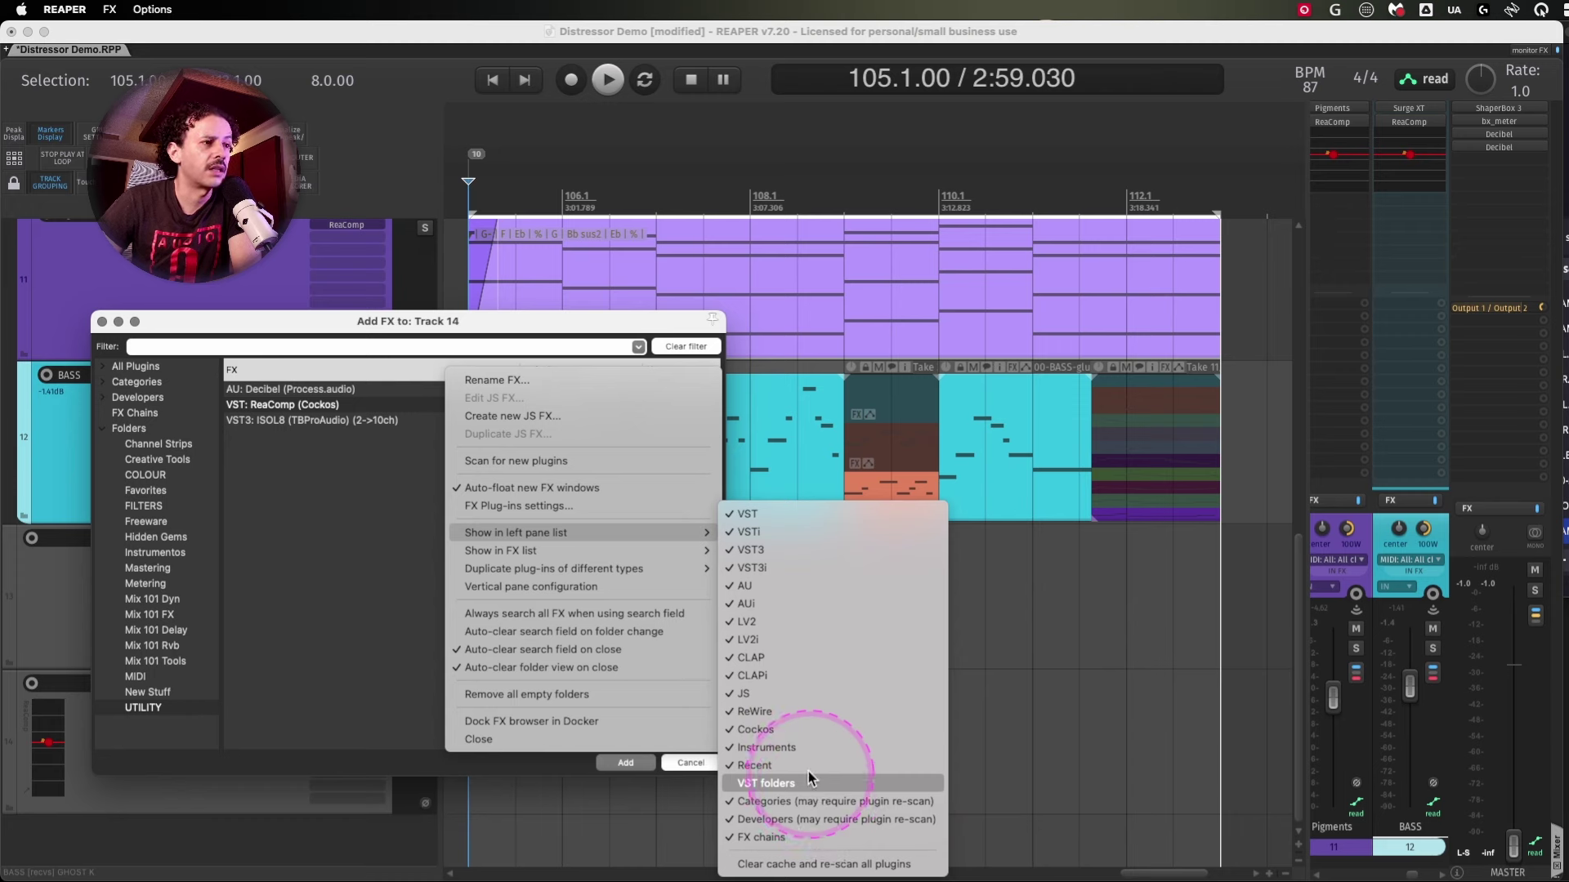
{"action": "mouse_move", "coordinate": [640, 567]}
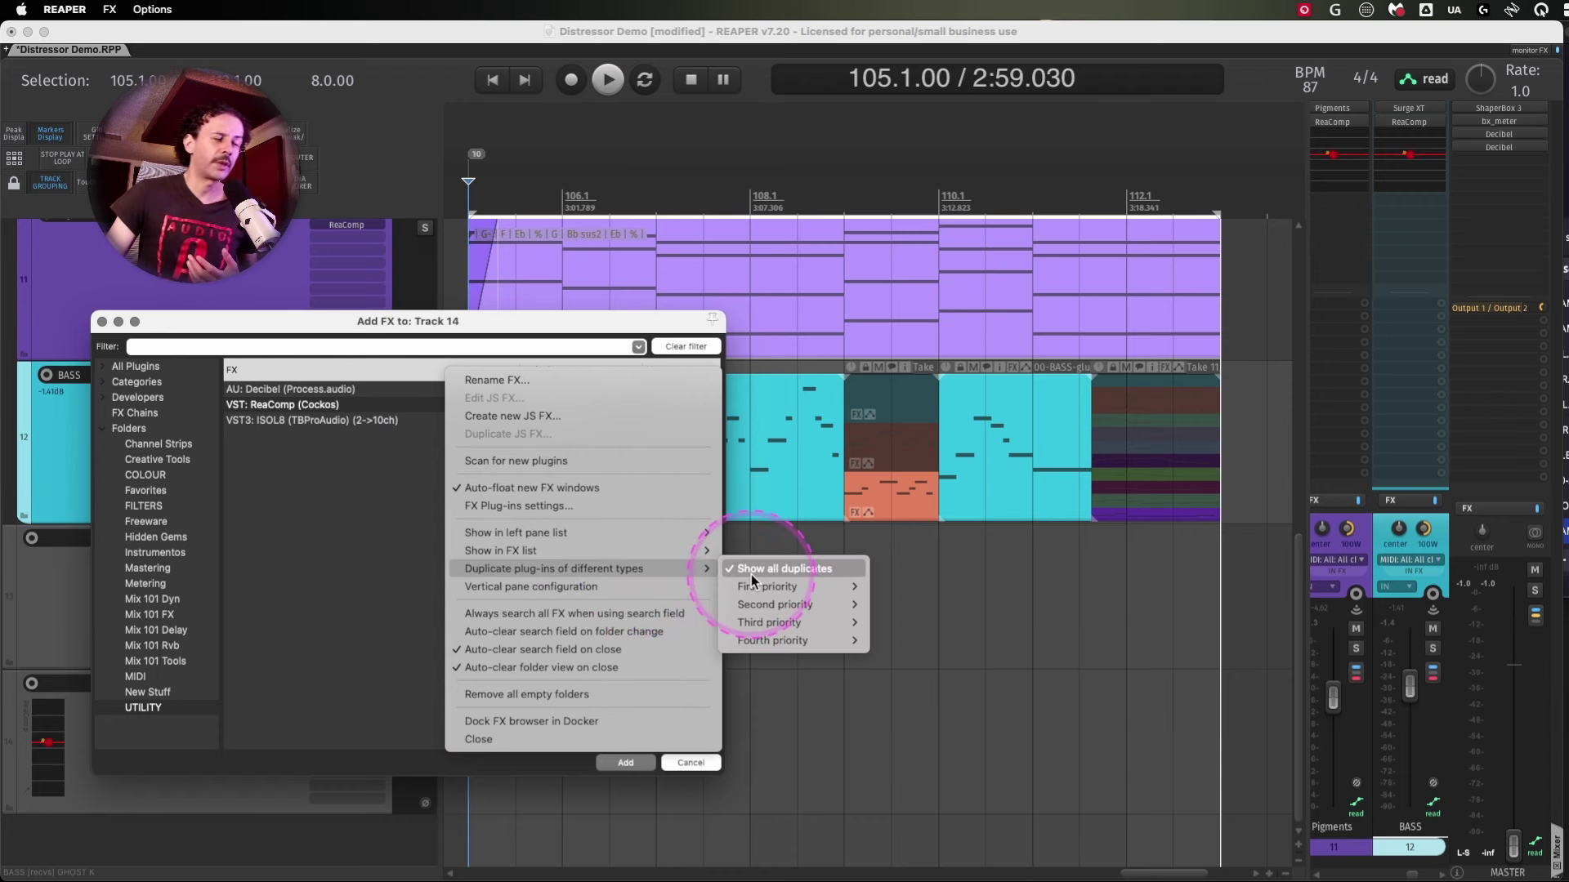
{"action": "mouse_move", "coordinate": [760, 587]}
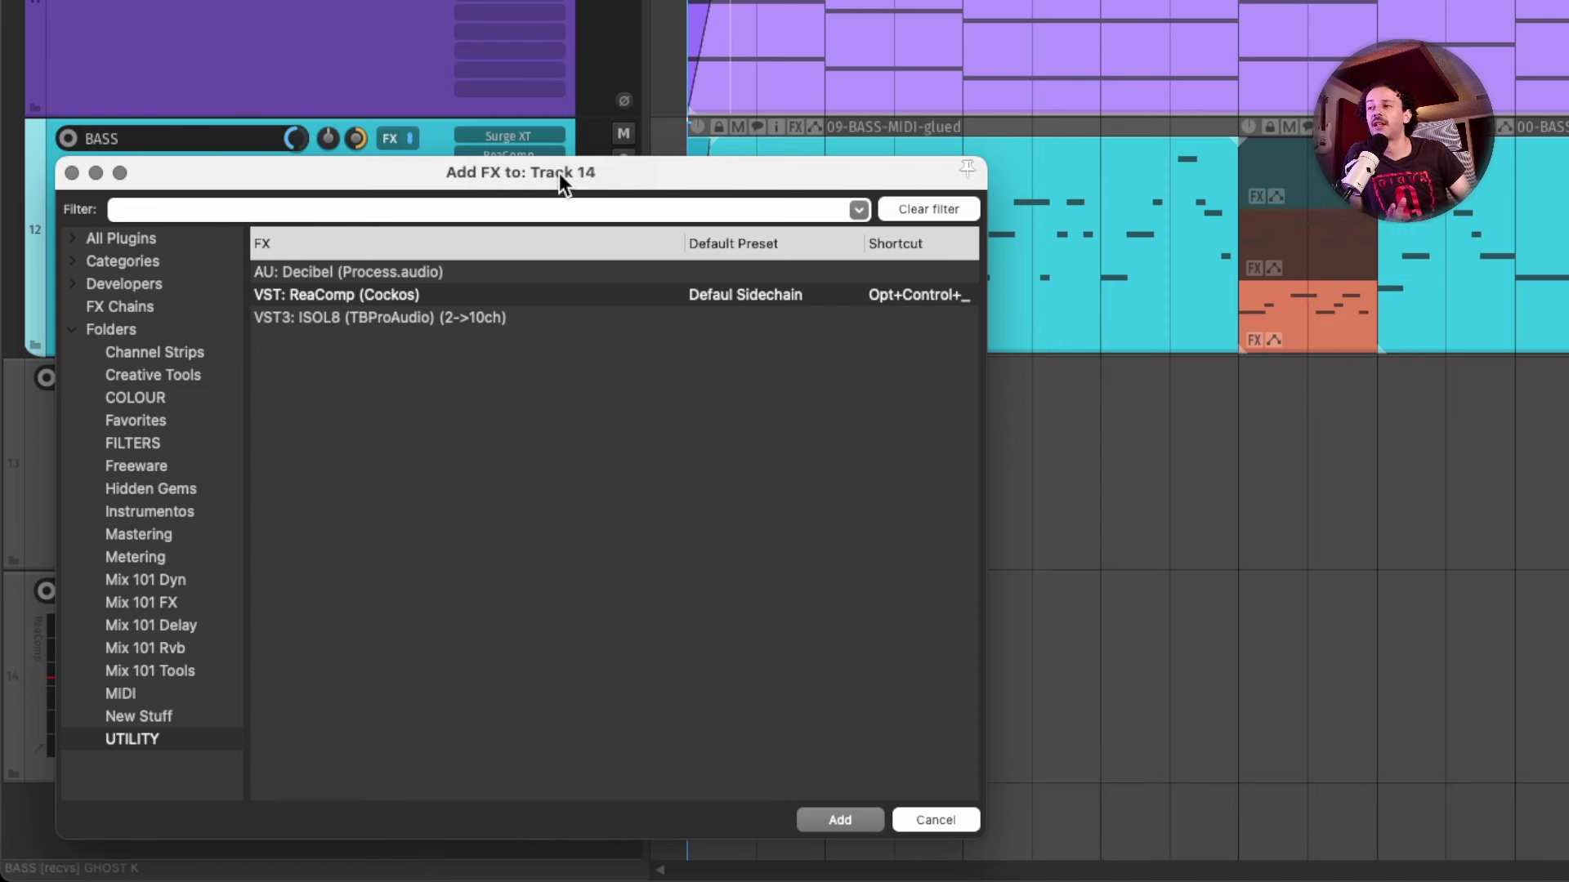
- Add JS: SumChannel S2 from Channel Strips to the BASS track, then show the Creative Tools folder
{"action": "left_click", "coordinate": [156, 354]}
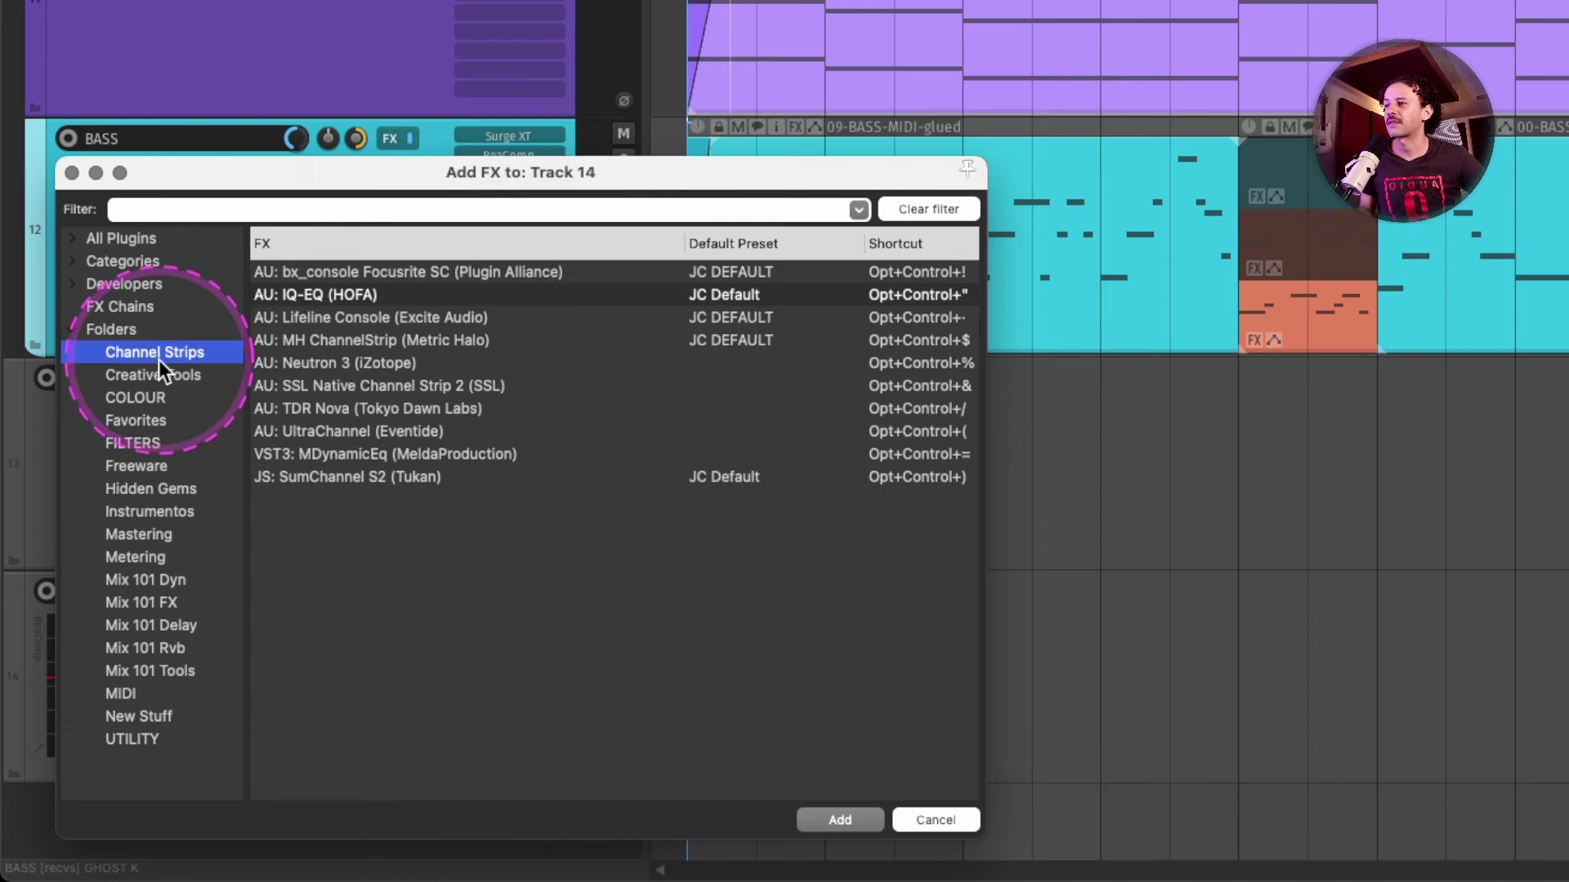
{"action": "left_click", "coordinate": [378, 476]}
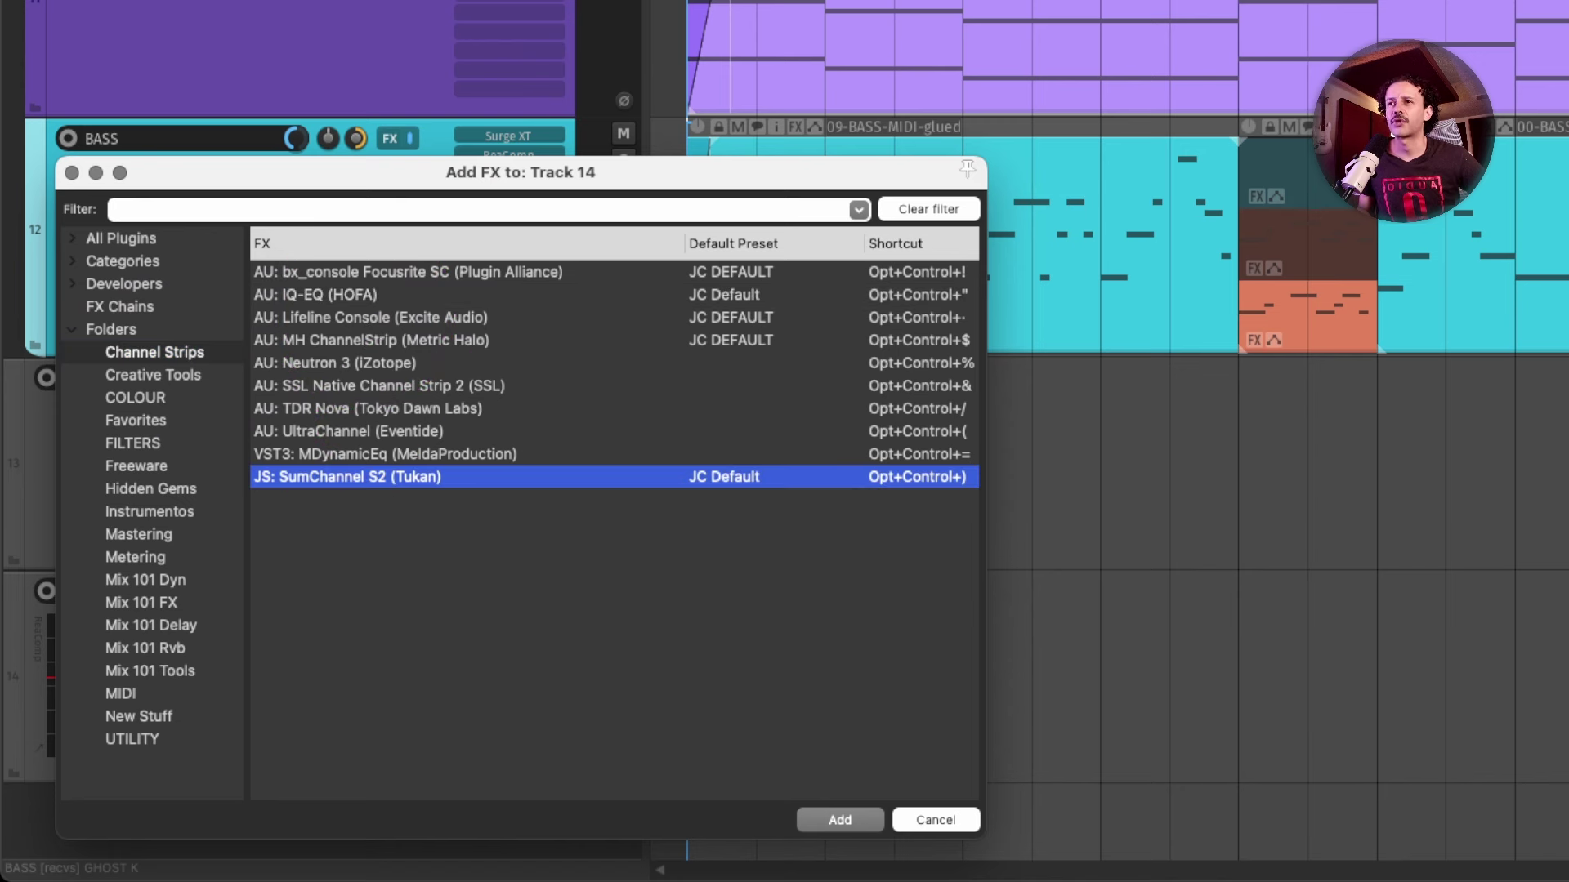
{"action": "key", "text": "Return"}
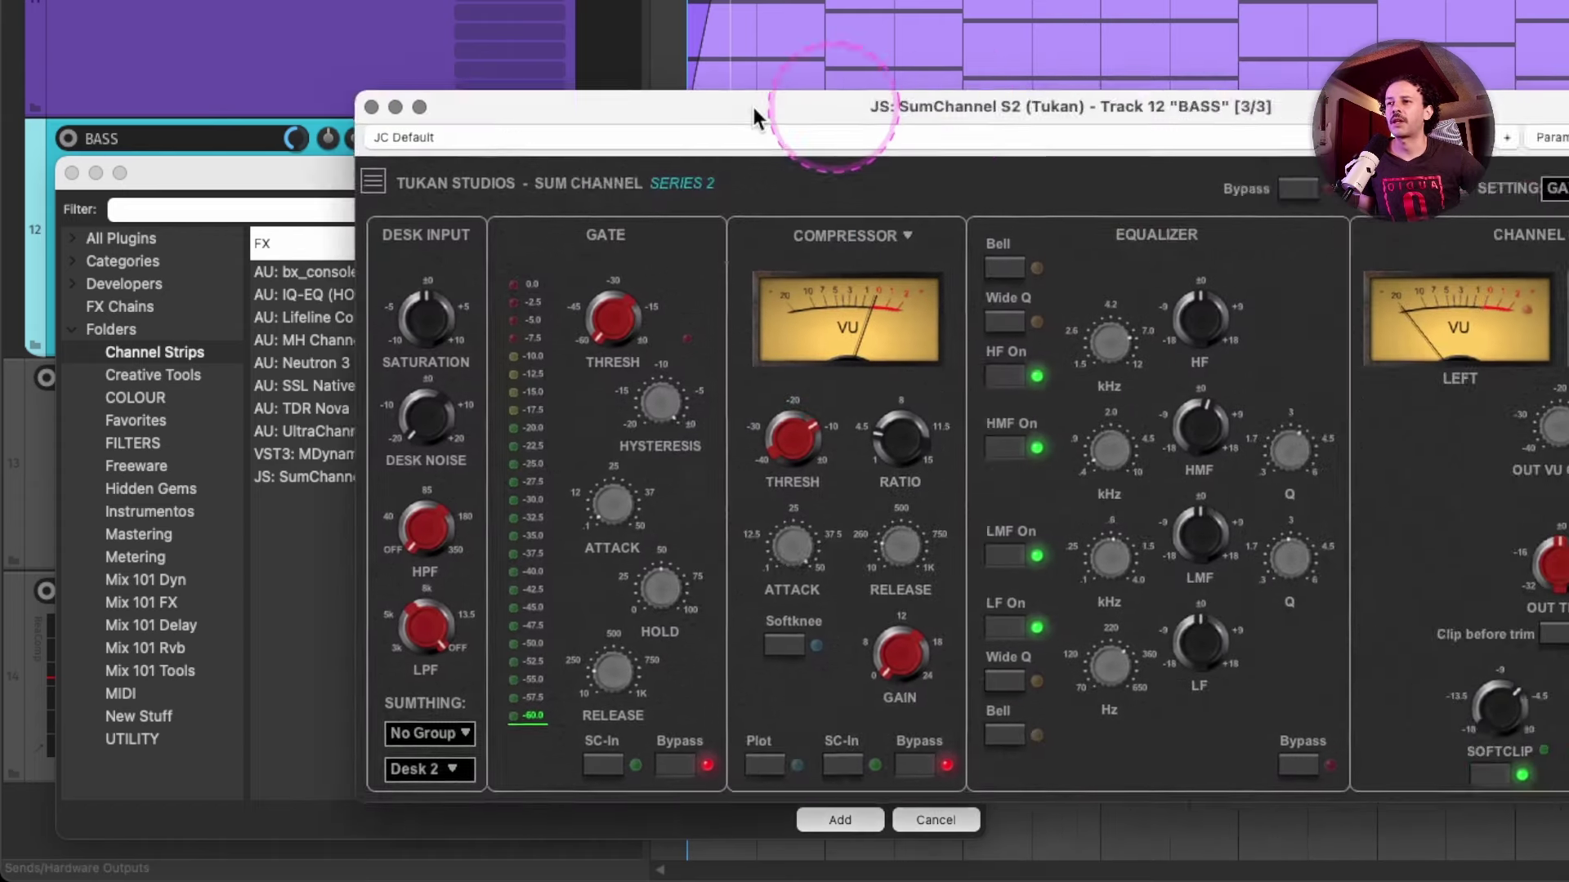
{"action": "left_click_drag", "start_coordinate": [754, 114], "coordinate": [480, 147]}
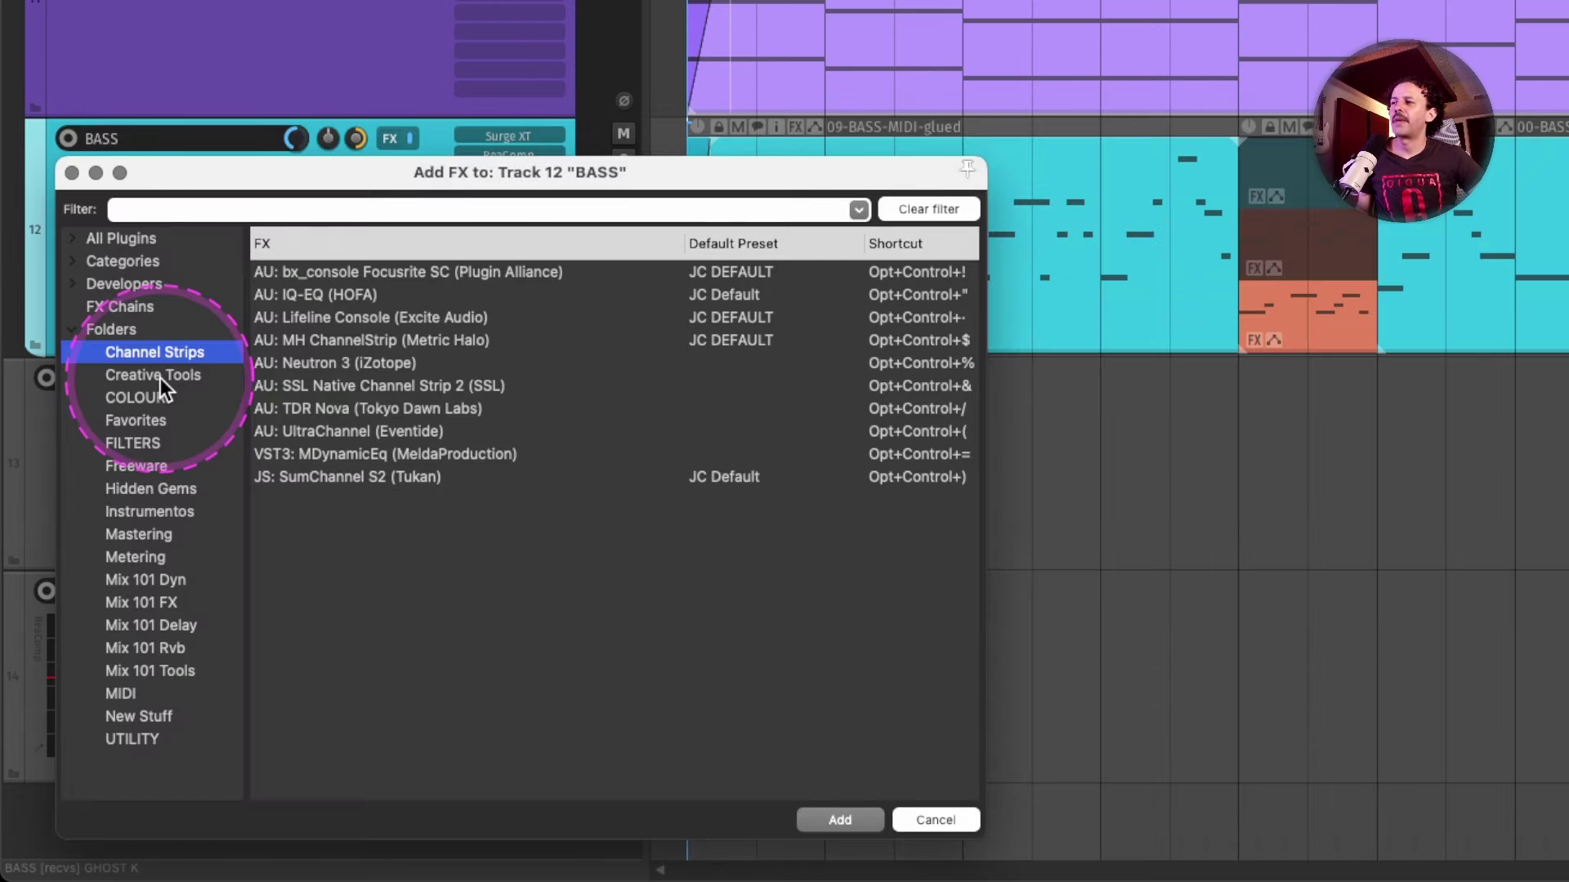
{"action": "left_click", "coordinate": [160, 379]}
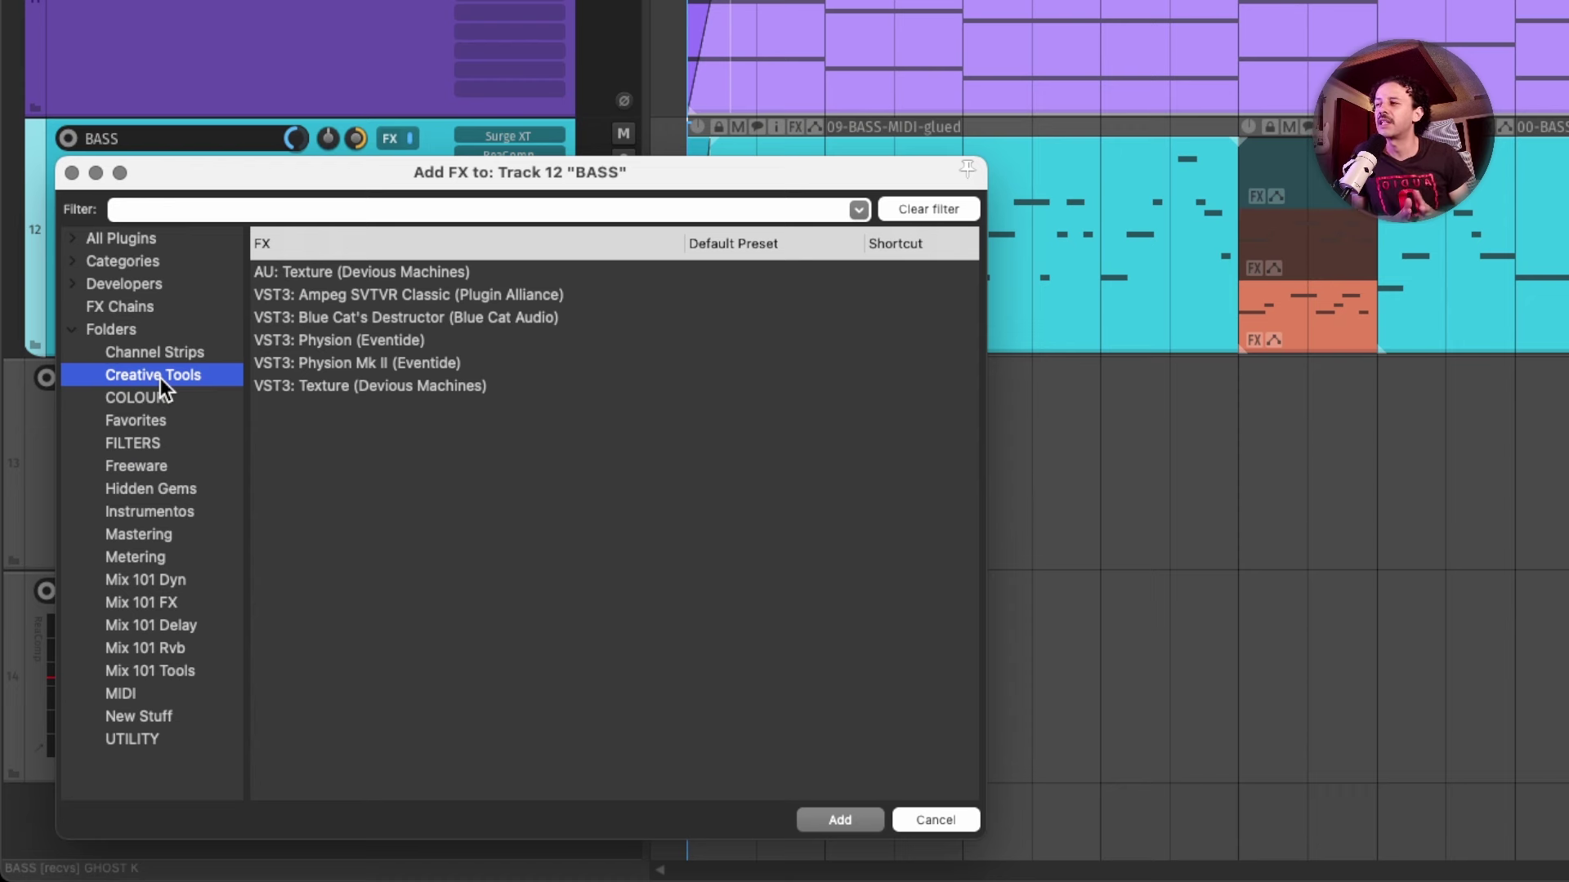
- Browse the FILTERS and Instrumentos folders and drag a copy of MDrumReplacer into UTILITY
{"action": "left_click", "coordinate": [139, 439]}
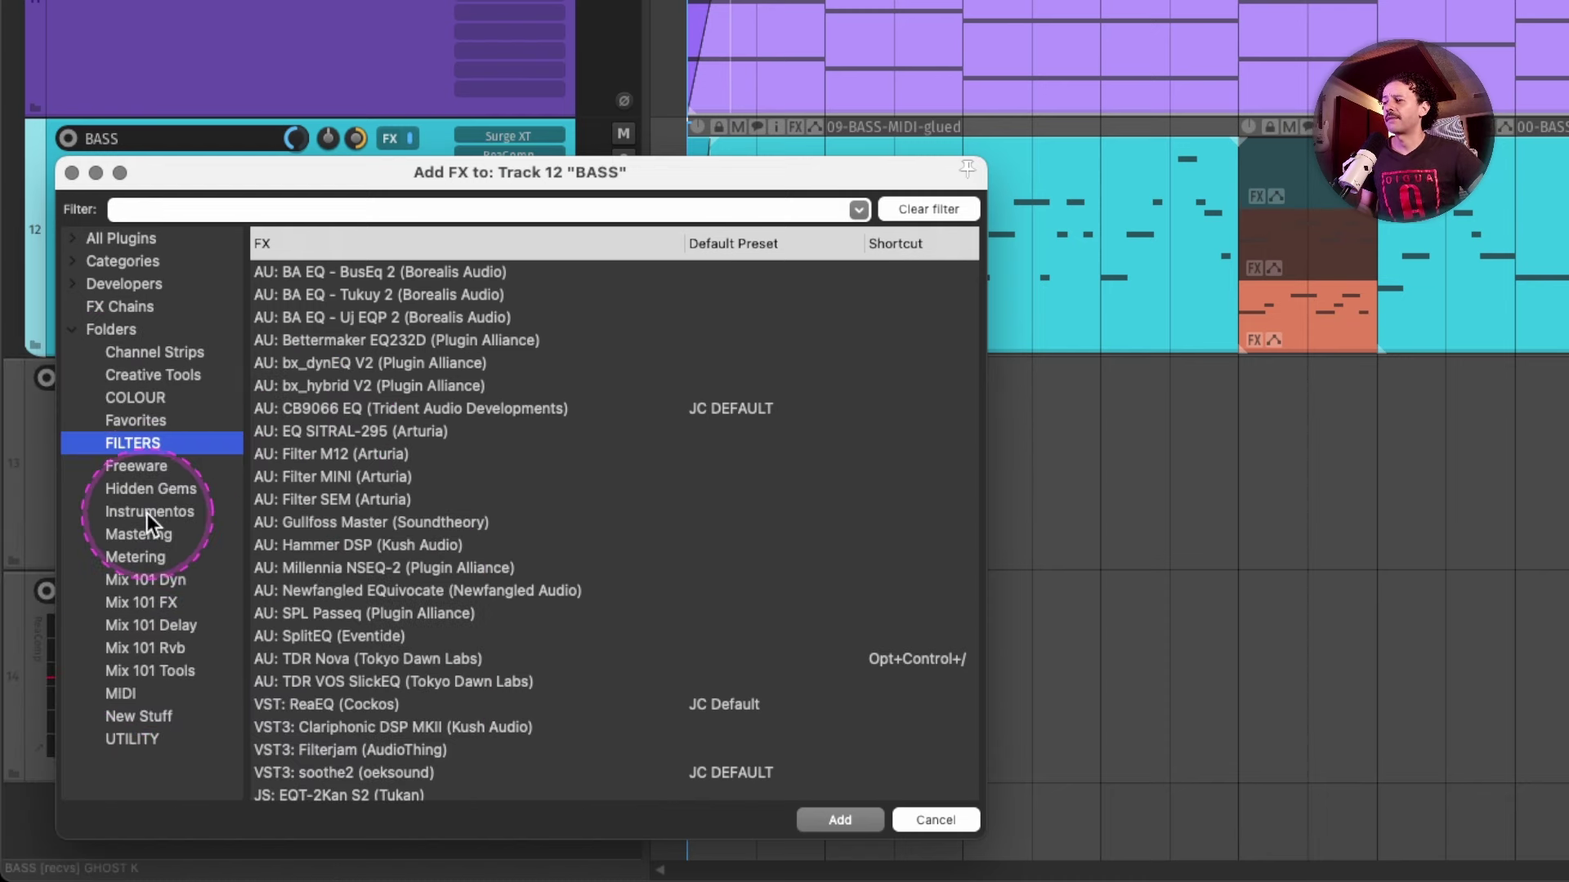
{"action": "left_click", "coordinate": [147, 513]}
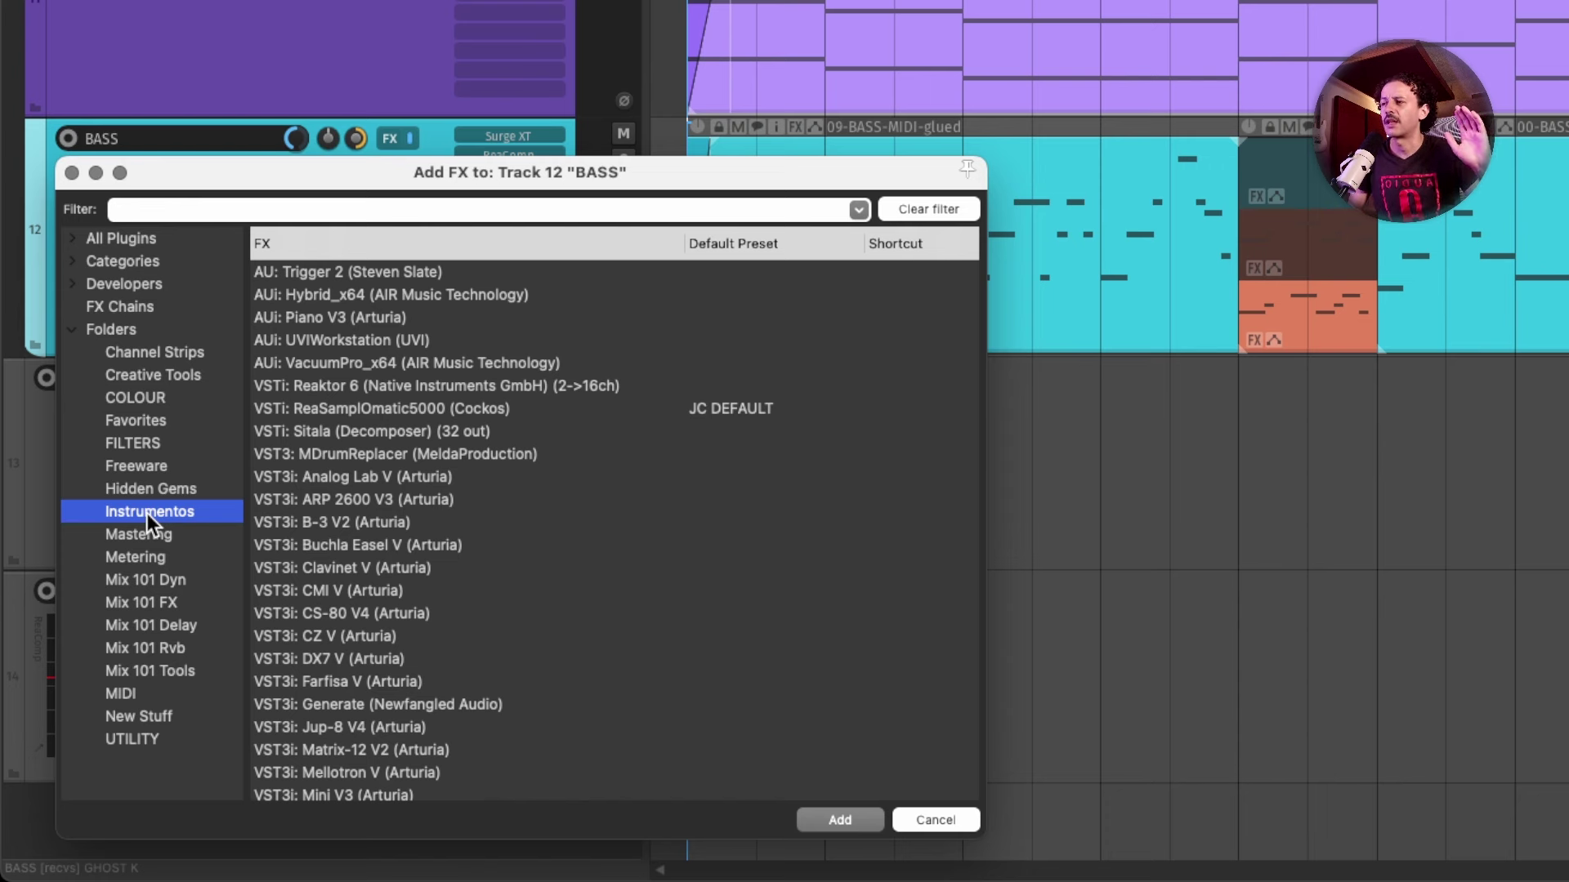
{"action": "left_click_drag", "start_coordinate": [308, 456], "coordinate": [141, 739]}
{"action": "left_click_drag", "start_coordinate": [360, 449], "coordinate": [394, 440]}
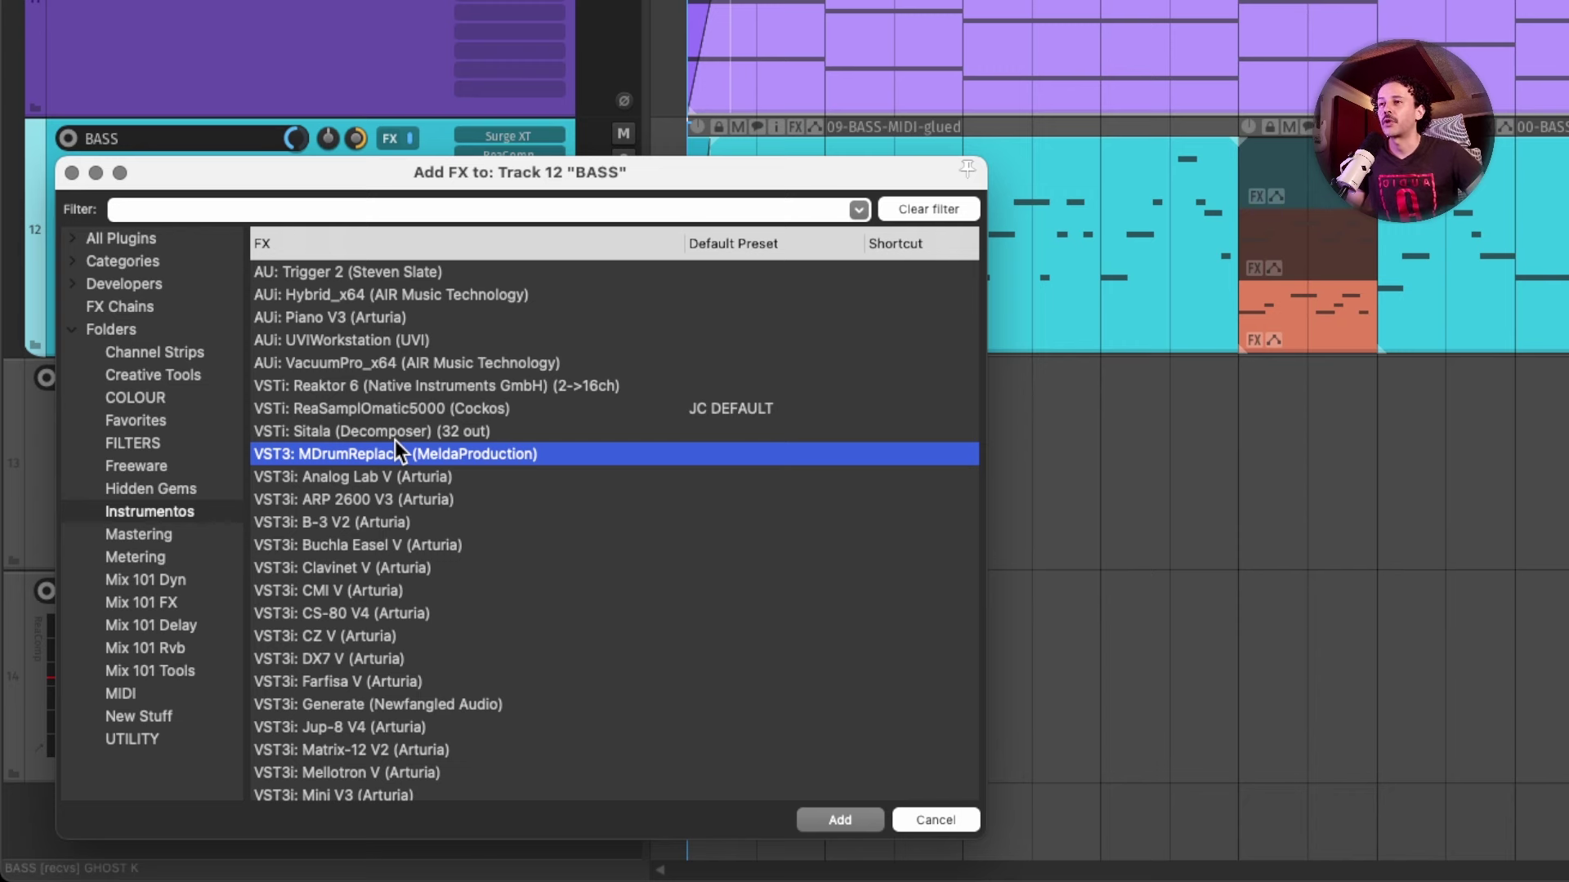
- Search 'mid side' and copy JS: Mid/Side Decoder and Encoder into the UTILITY folder
{"action": "type", "text": "mid side"}
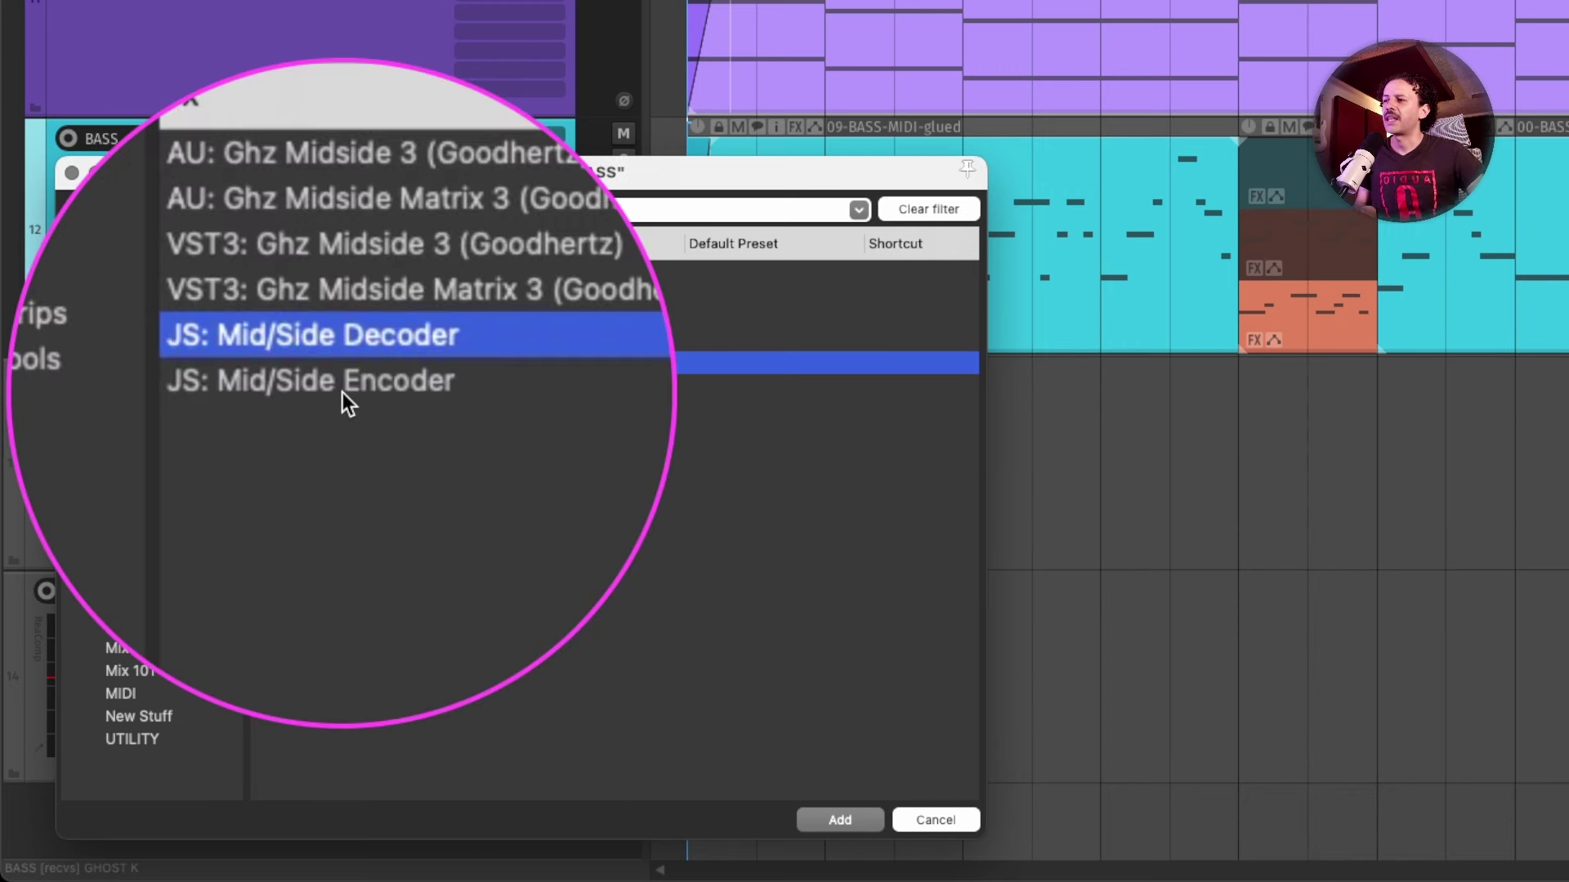
{"action": "left_click", "coordinate": [342, 387], "text": "shift"}
{"action": "left_click_drag", "start_coordinate": [369, 386], "coordinate": [131, 747]}
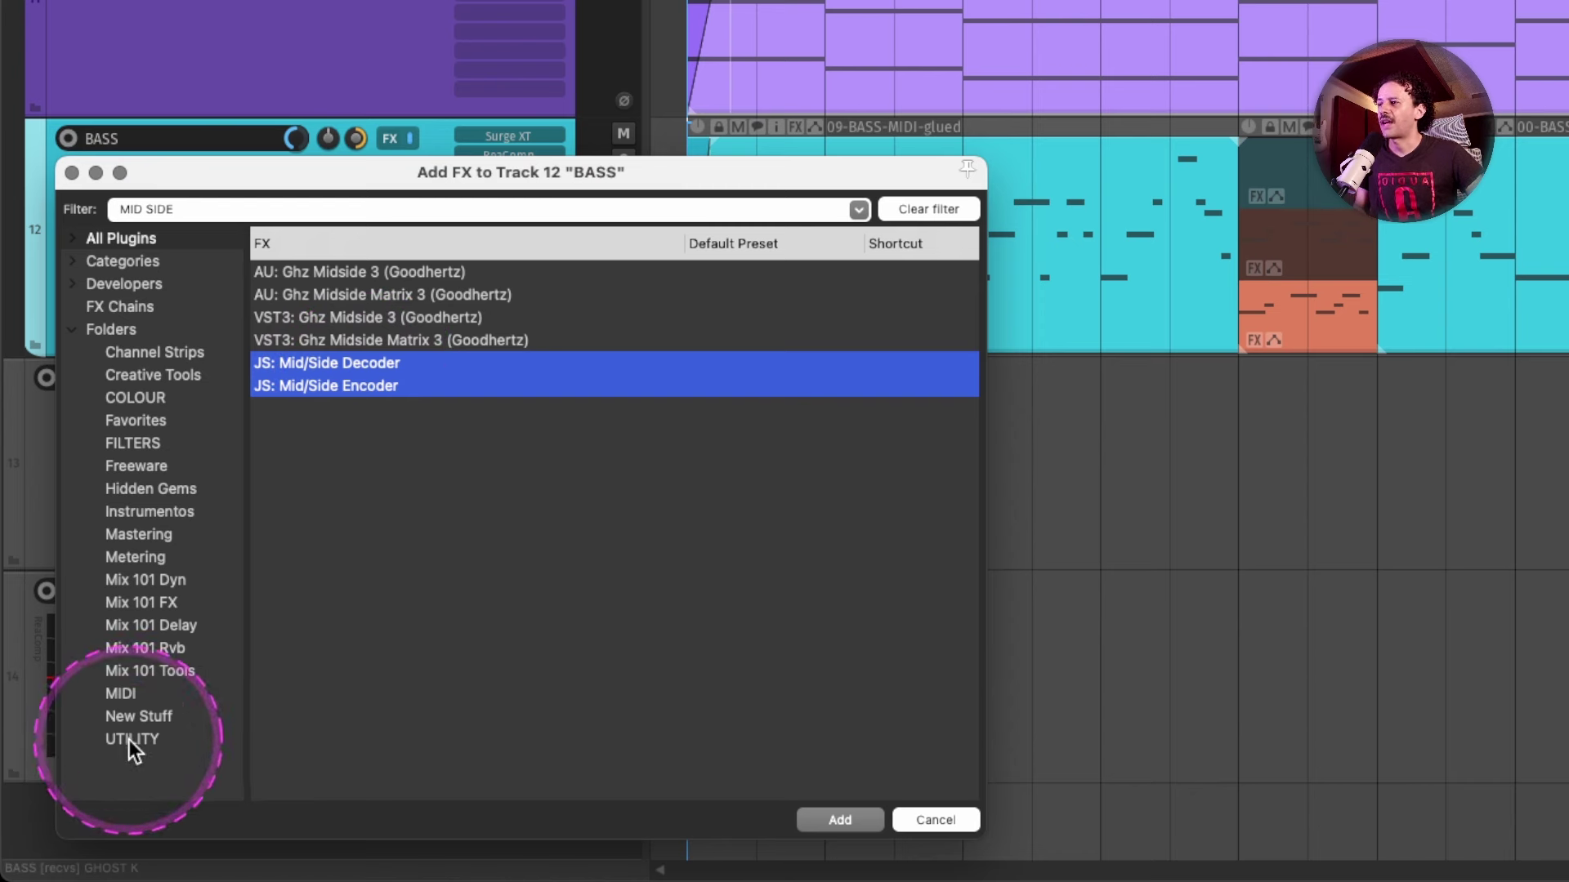
{"action": "left_click", "coordinate": [129, 740]}
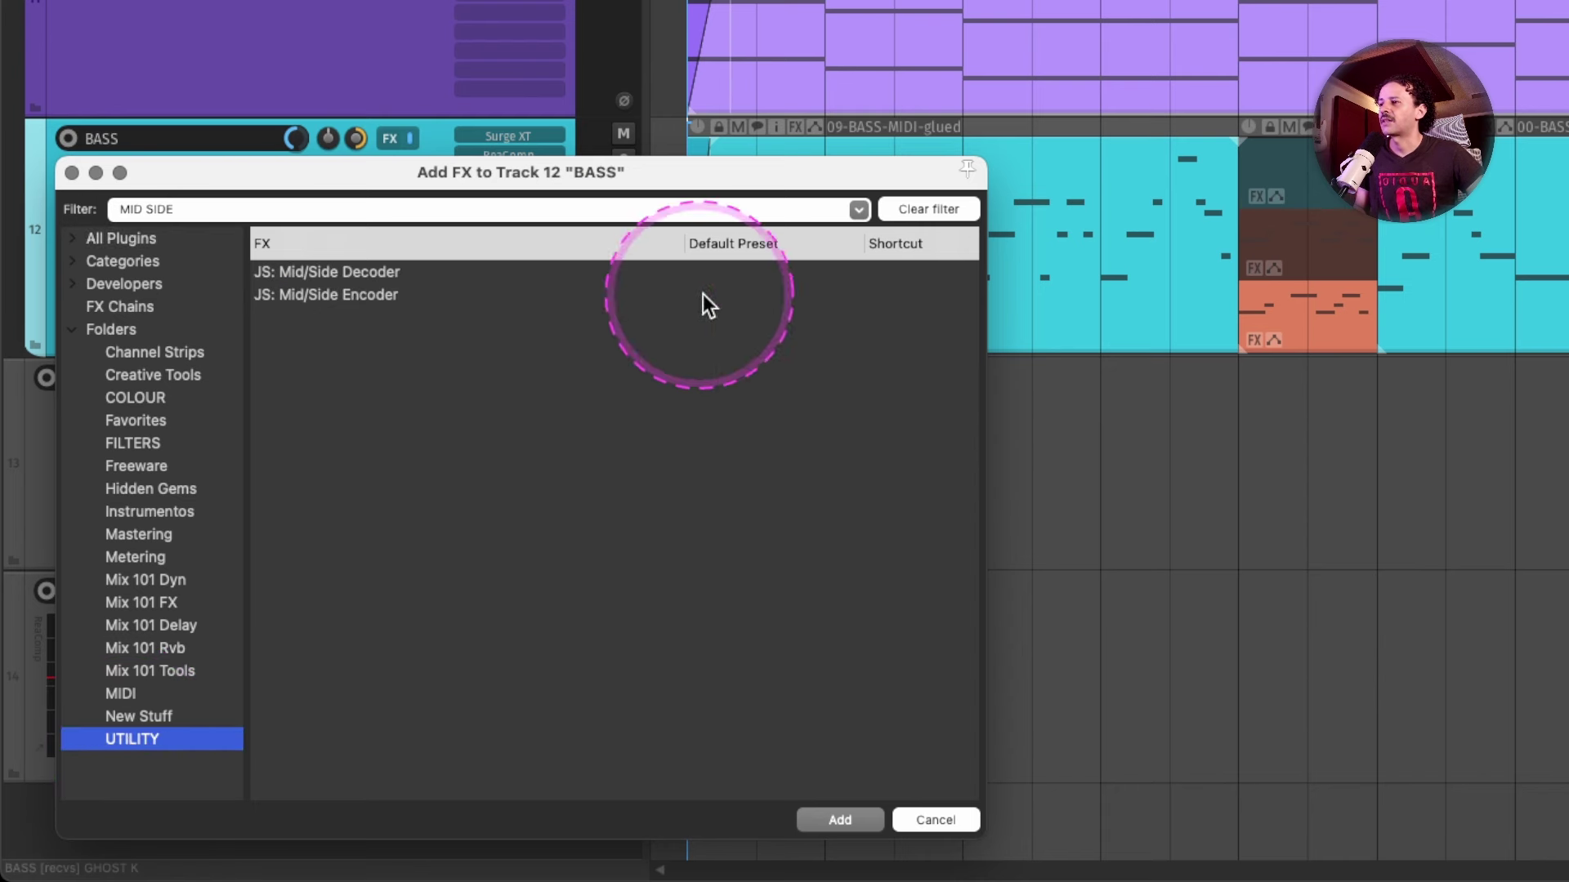